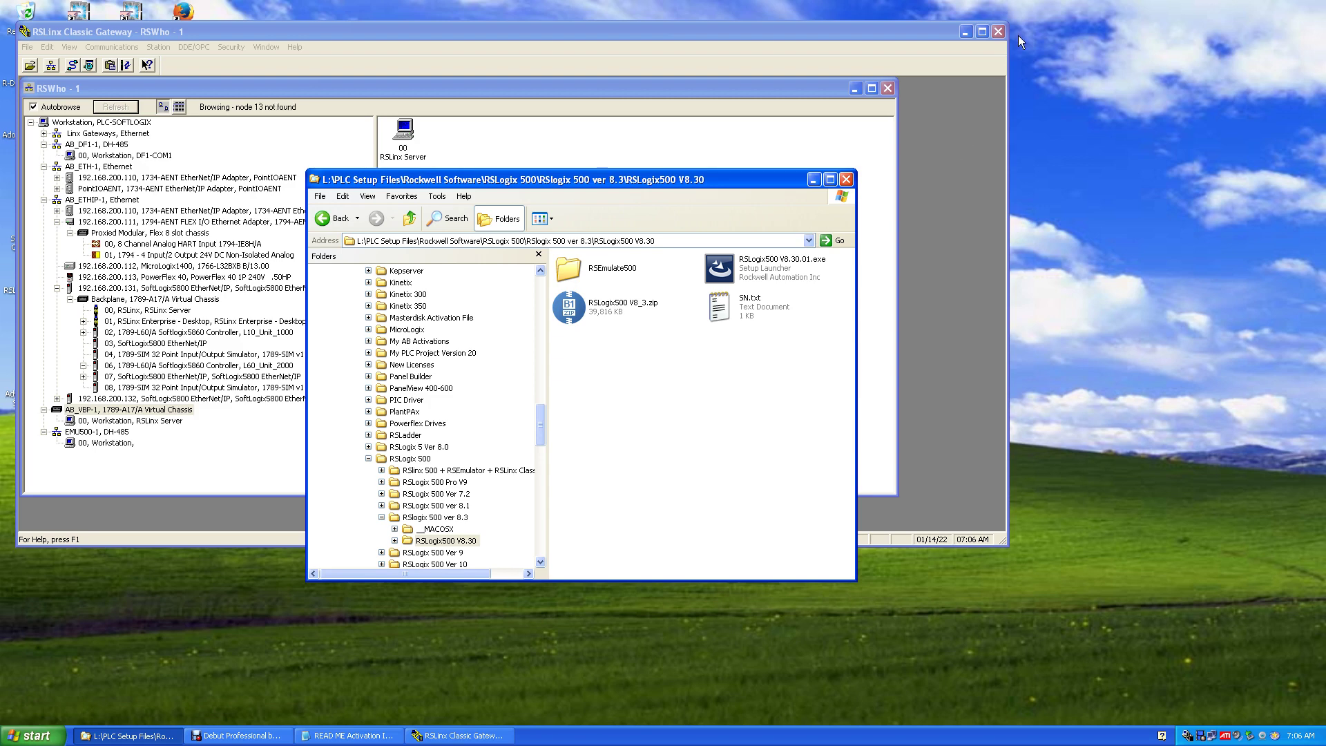
# Minimize RSLinx Classic Gateway and select RSLogix500 V8.30.01.exe in the setup folder.
pyautogui.click(970, 33)
pyautogui.click(966, 32)
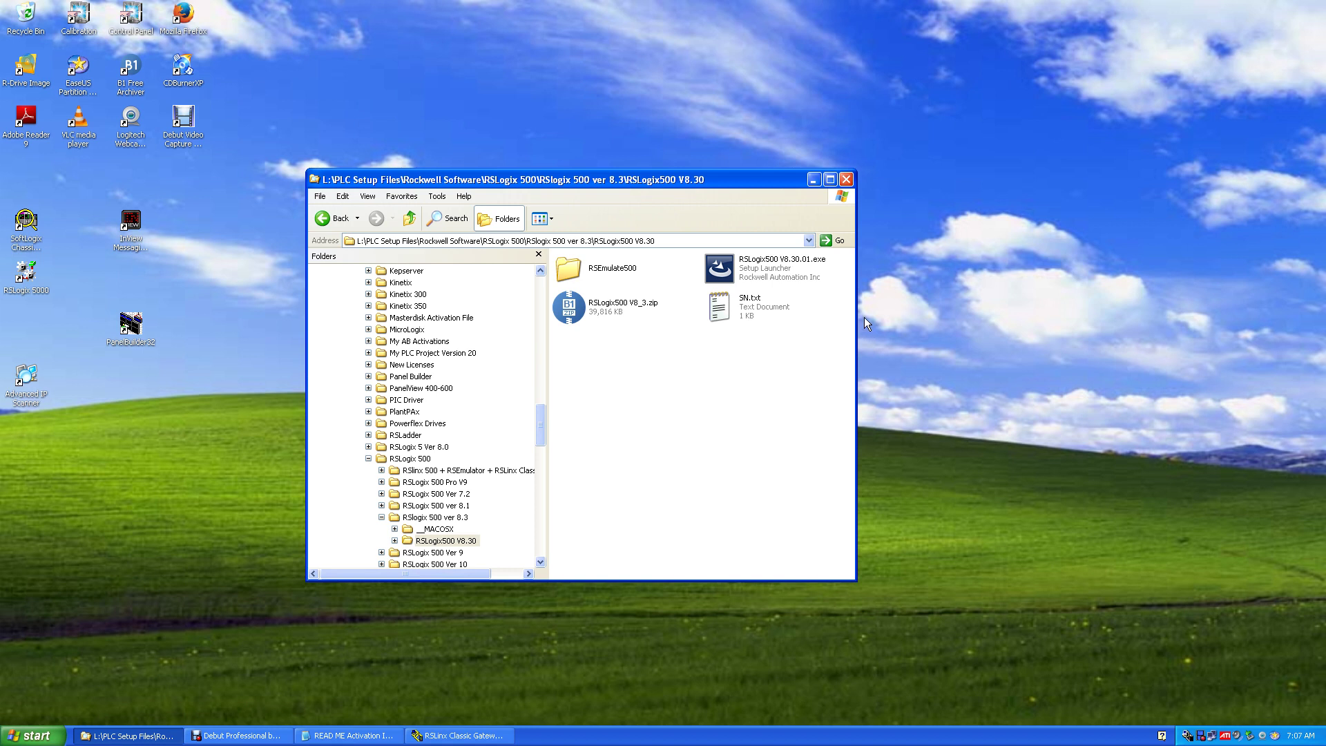
pyautogui.click(726, 274)
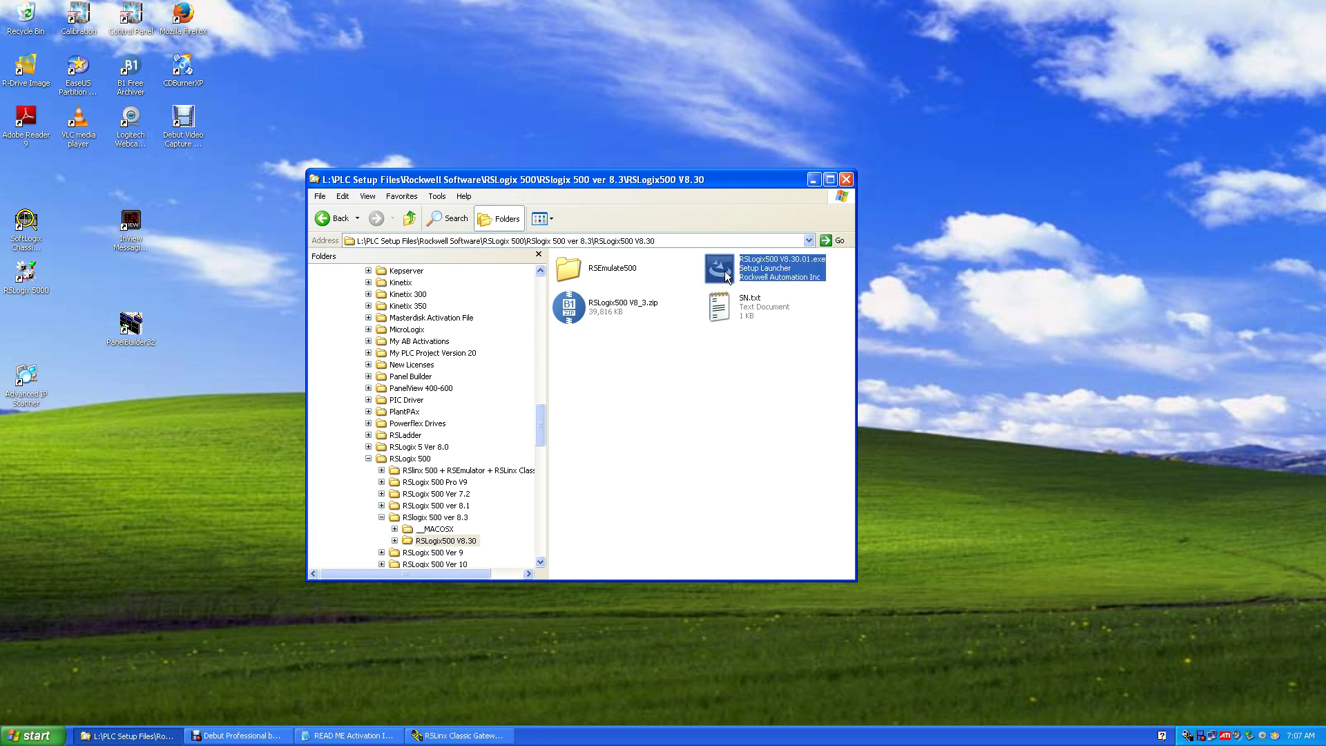
# Launch RSLogix500 V8.30.01.exe, accept the licence terms and advance to Customer Information.
pyautogui.doubleClick(724, 272)
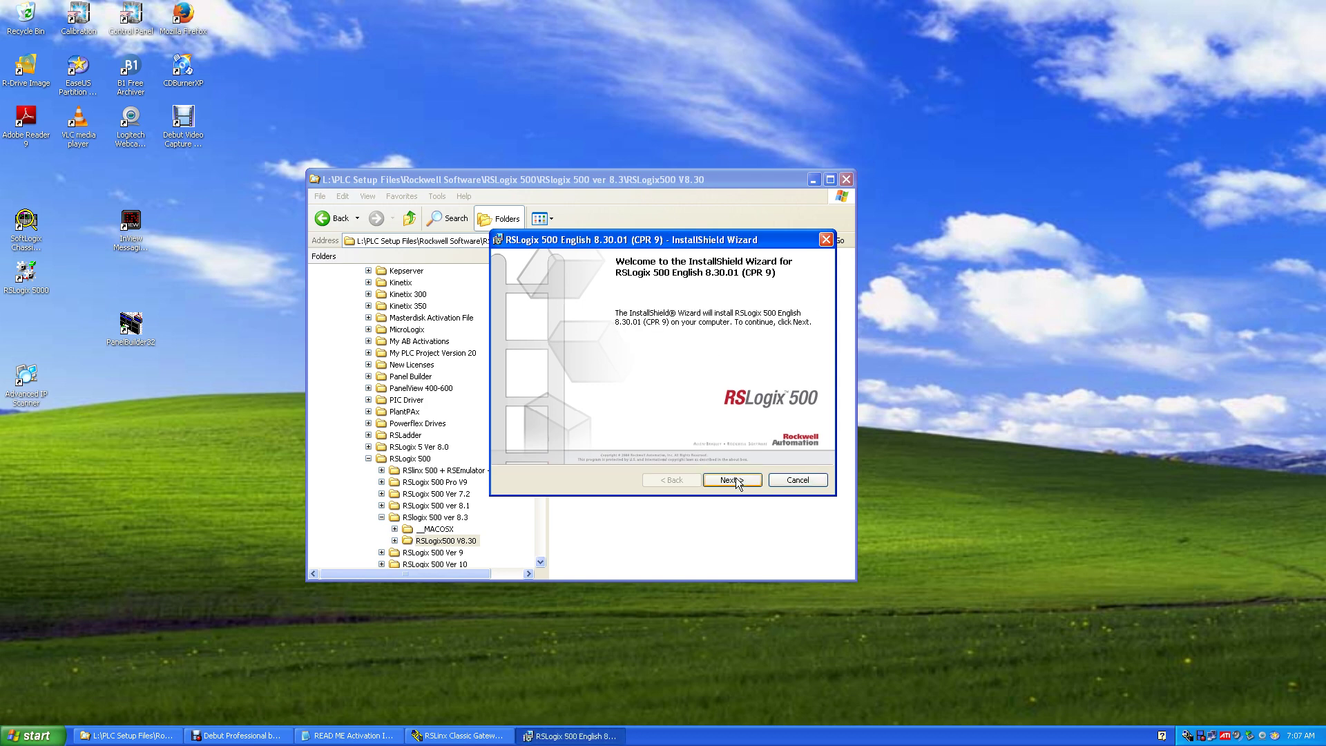
pyautogui.click(732, 479)
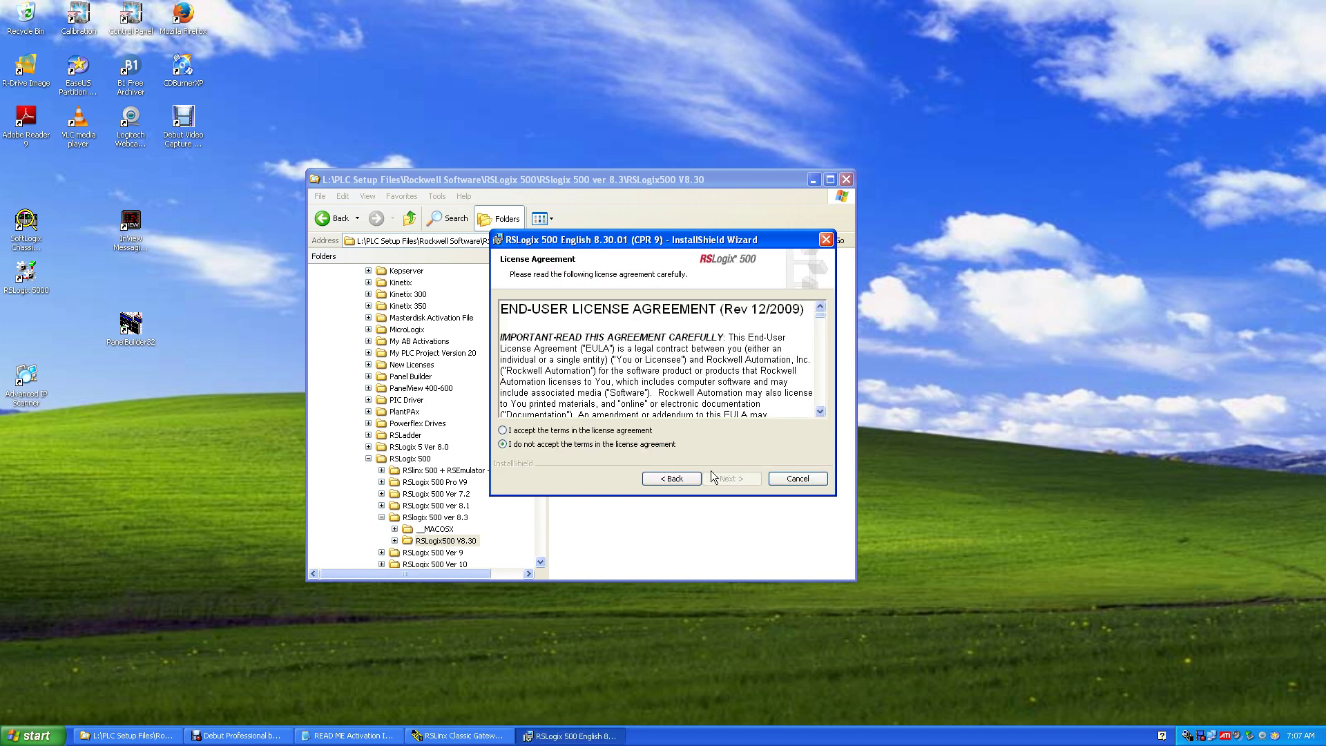
pyautogui.click(528, 433)
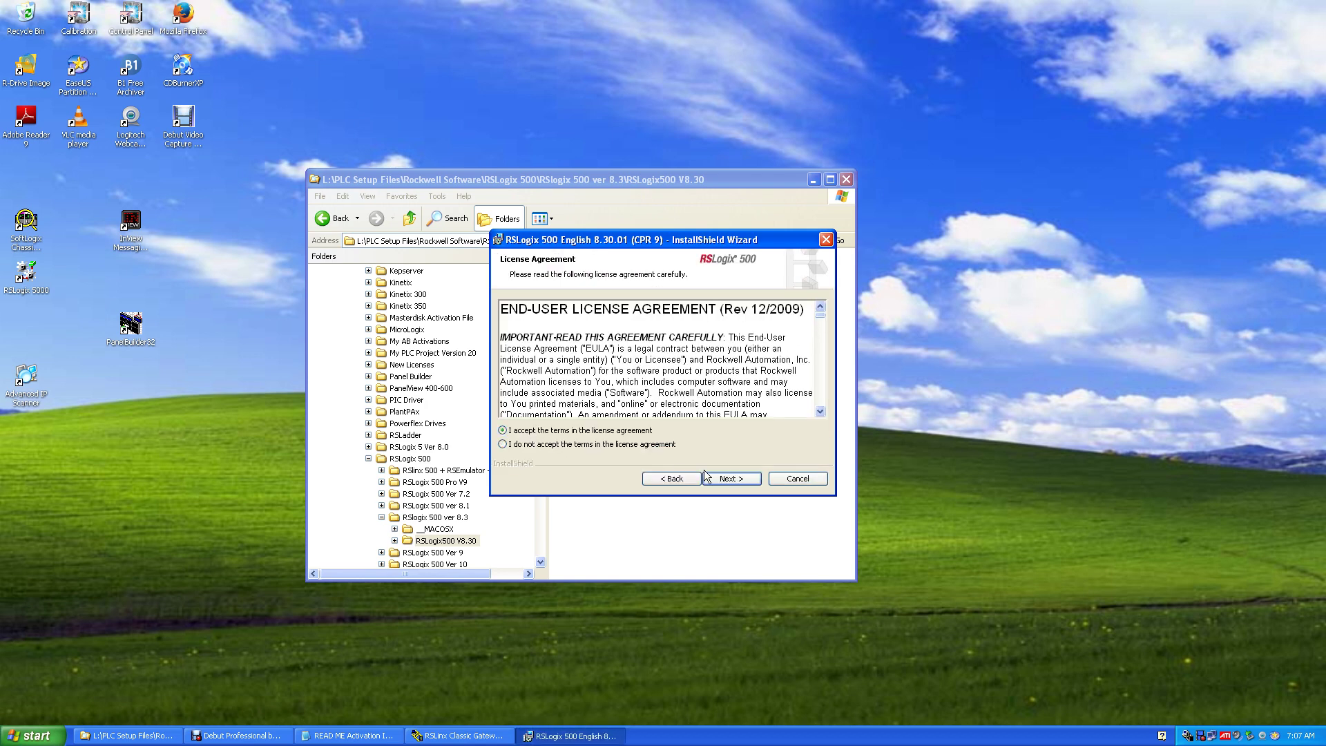
pyautogui.click(745, 480)
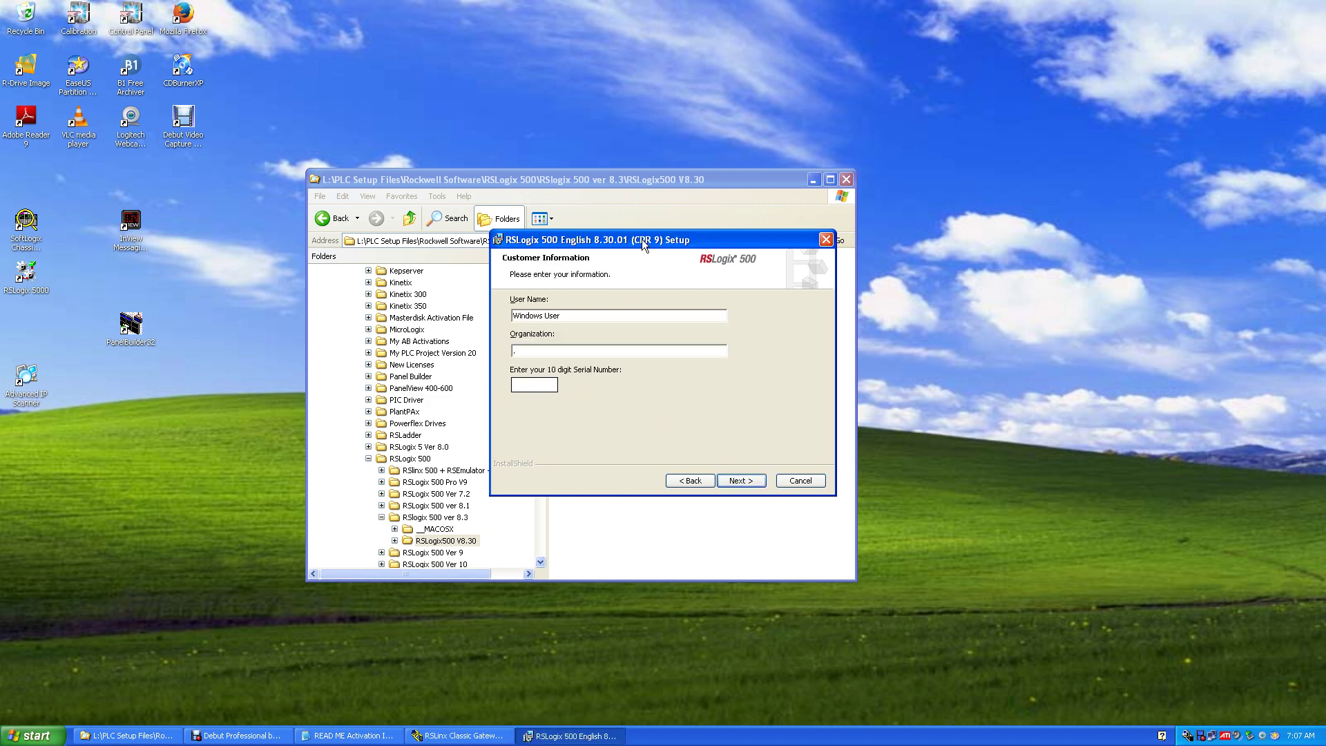
pyautogui.moveTo(640, 239); pyautogui.dragTo(397, 215)
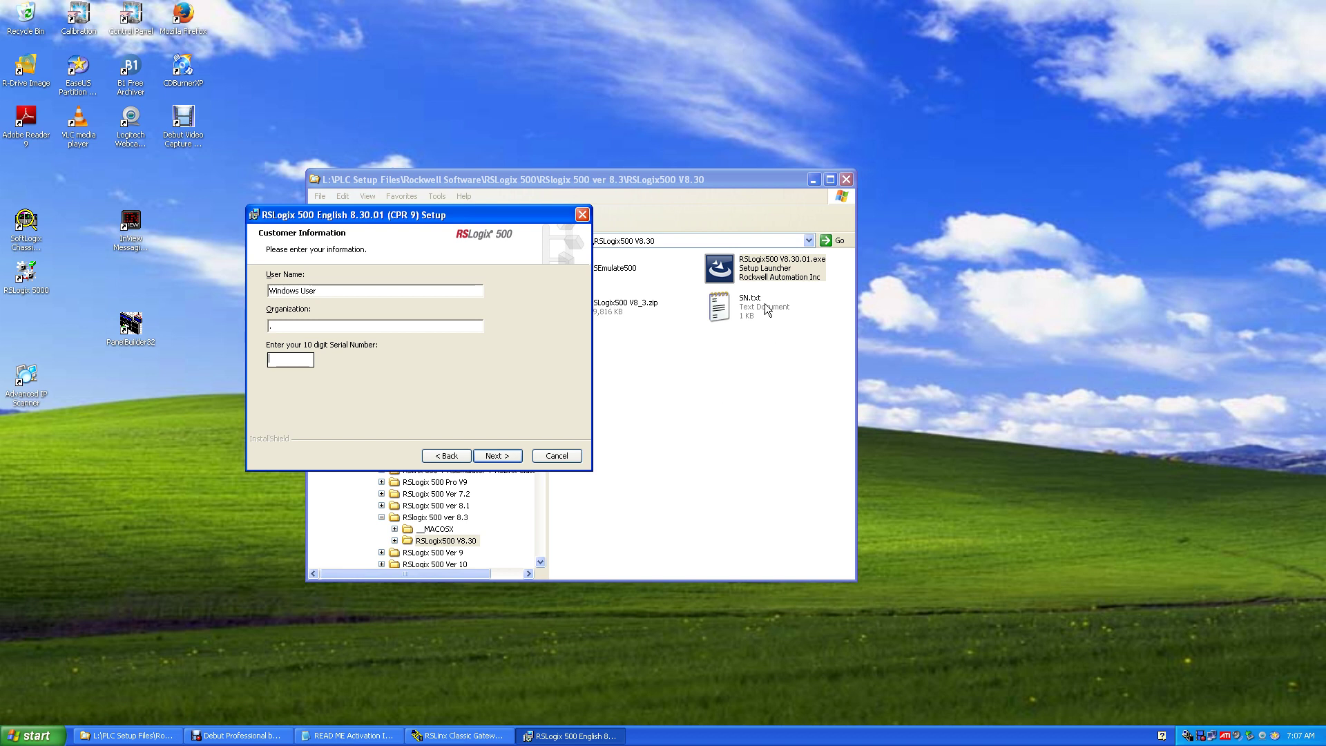
# Copy the serial number from SN.txt into the wizard's 10-digit serial field, closing Notepad.
pyautogui.doubleClick(727, 310)
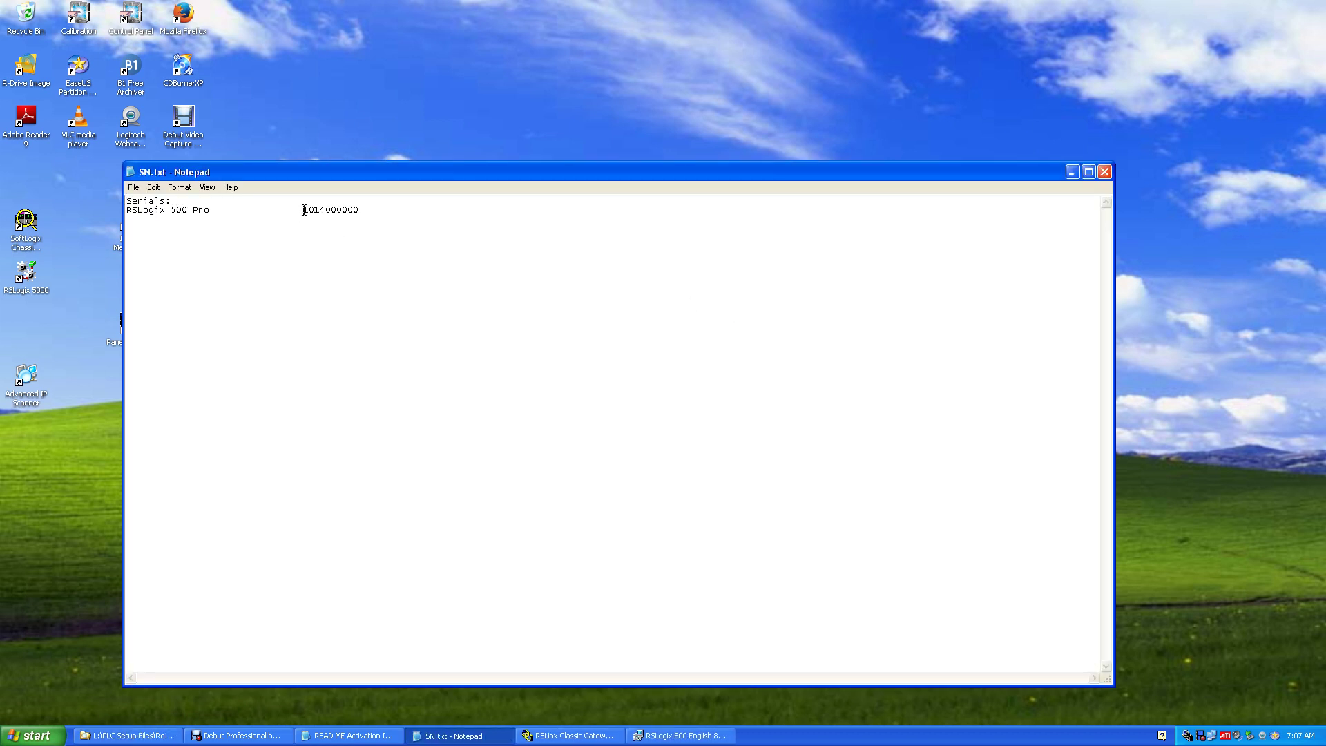
pyautogui.moveTo(305, 210); pyautogui.dragTo(358, 211)
pyautogui.rightClick(350, 209)
pyautogui.click(372, 246)
pyautogui.click(1104, 172)
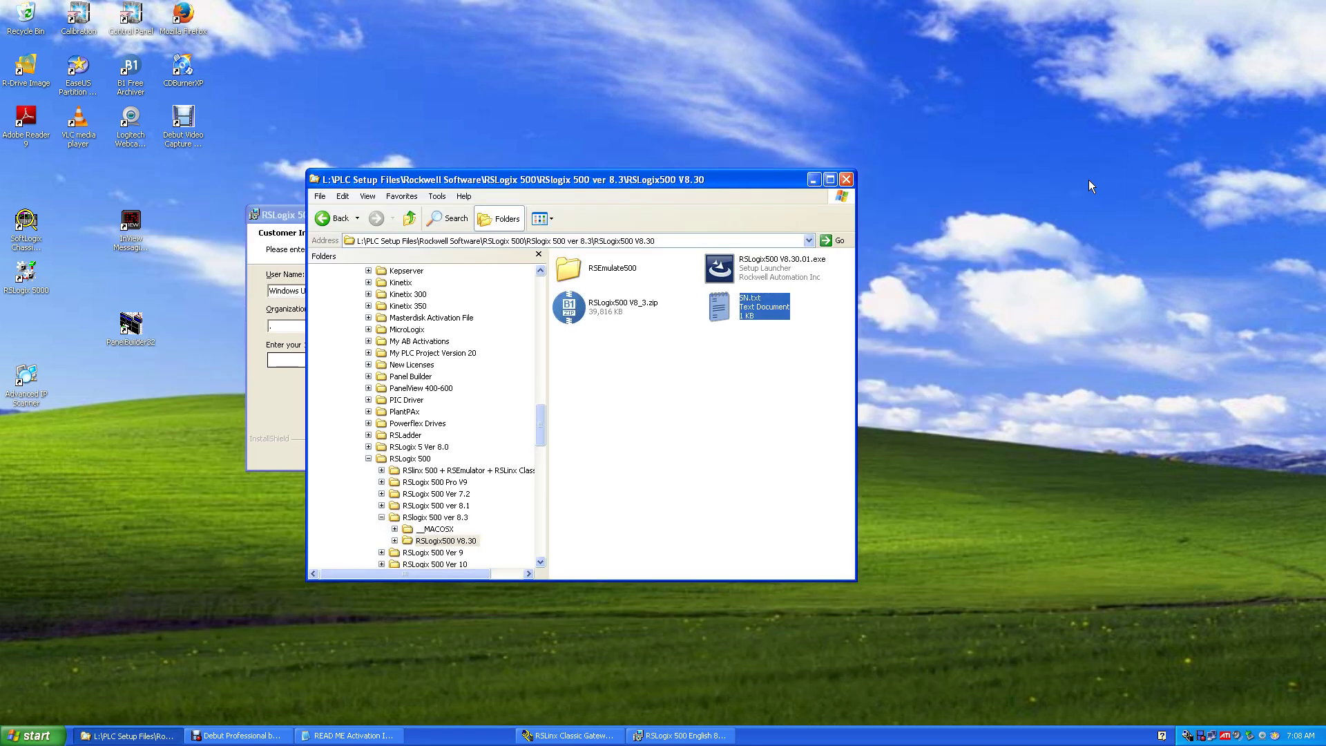
pyautogui.click(278, 360)
pyautogui.rightClick(278, 361)
pyautogui.click(300, 411)
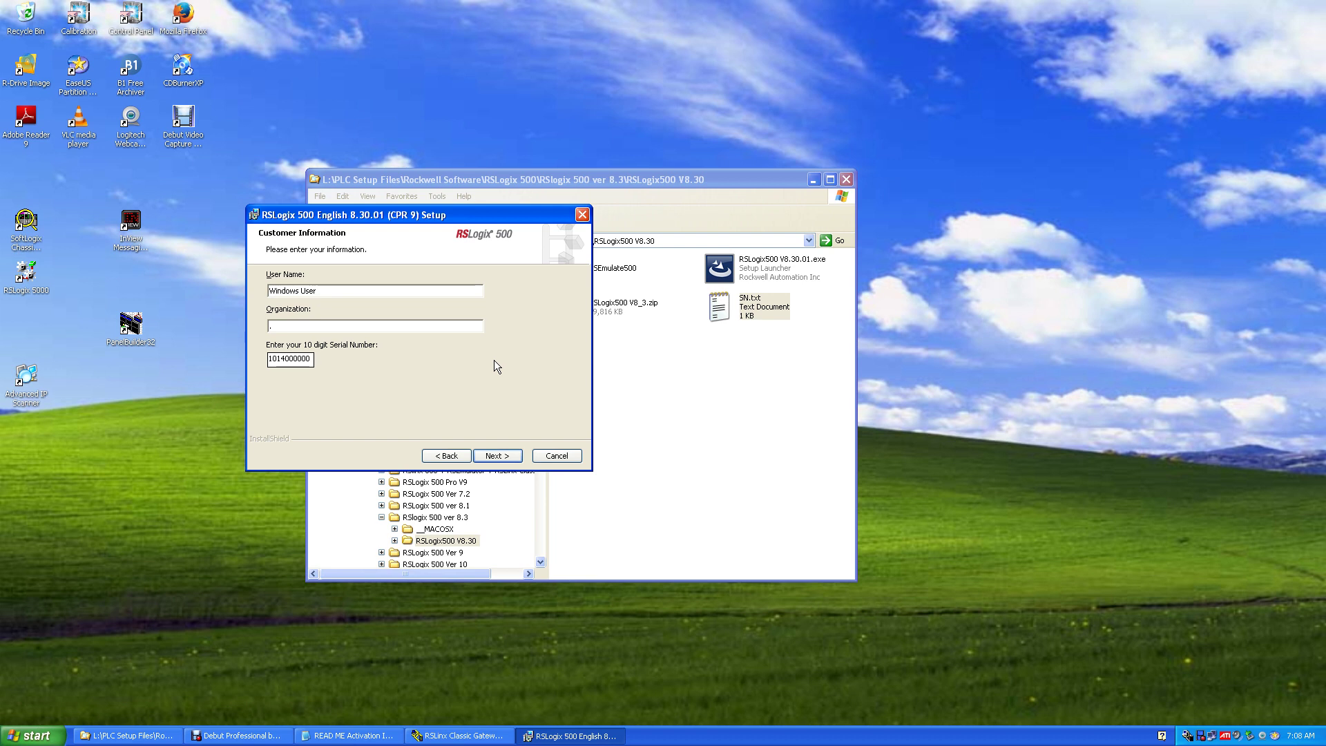
# Install RSLogix 500 8.30.01 as Complete setup with FactoryTalk Security disabled, then close the wizard.
pyautogui.click(503, 453)
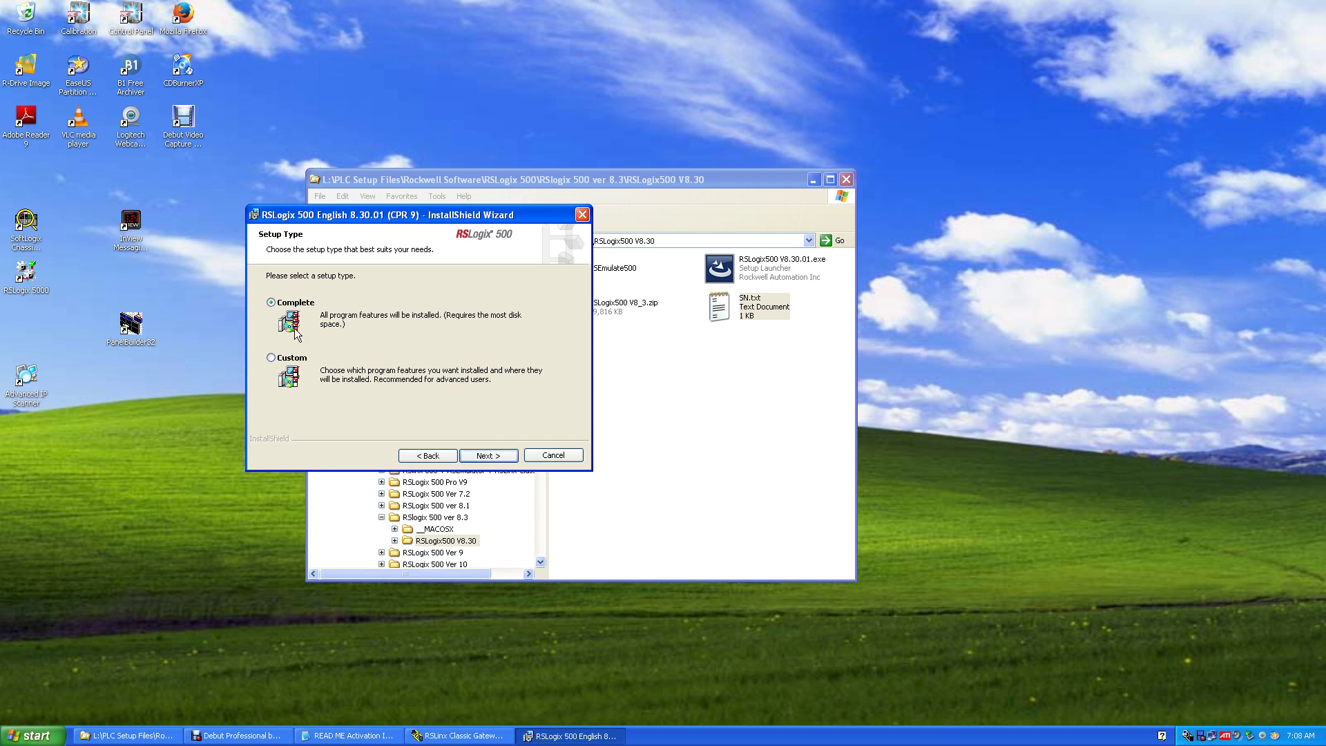
pyautogui.click(501, 457)
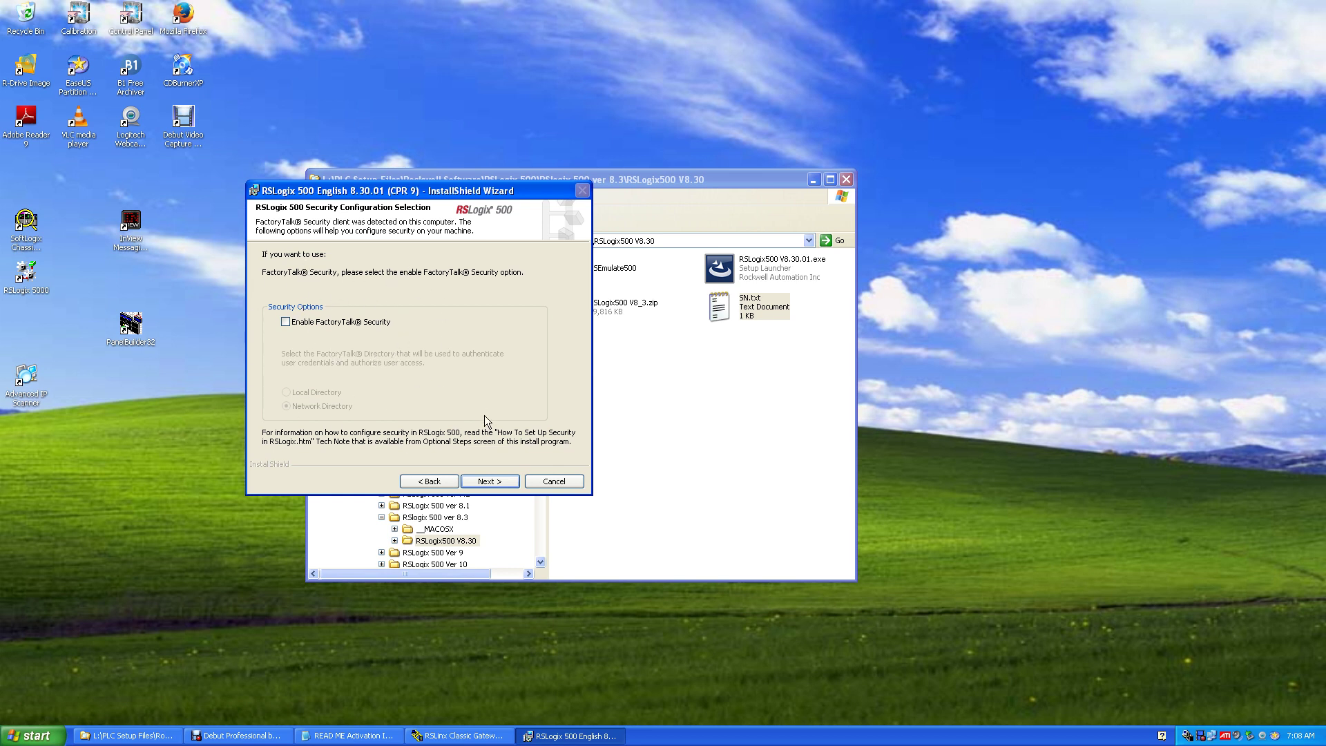
pyautogui.click(498, 482)
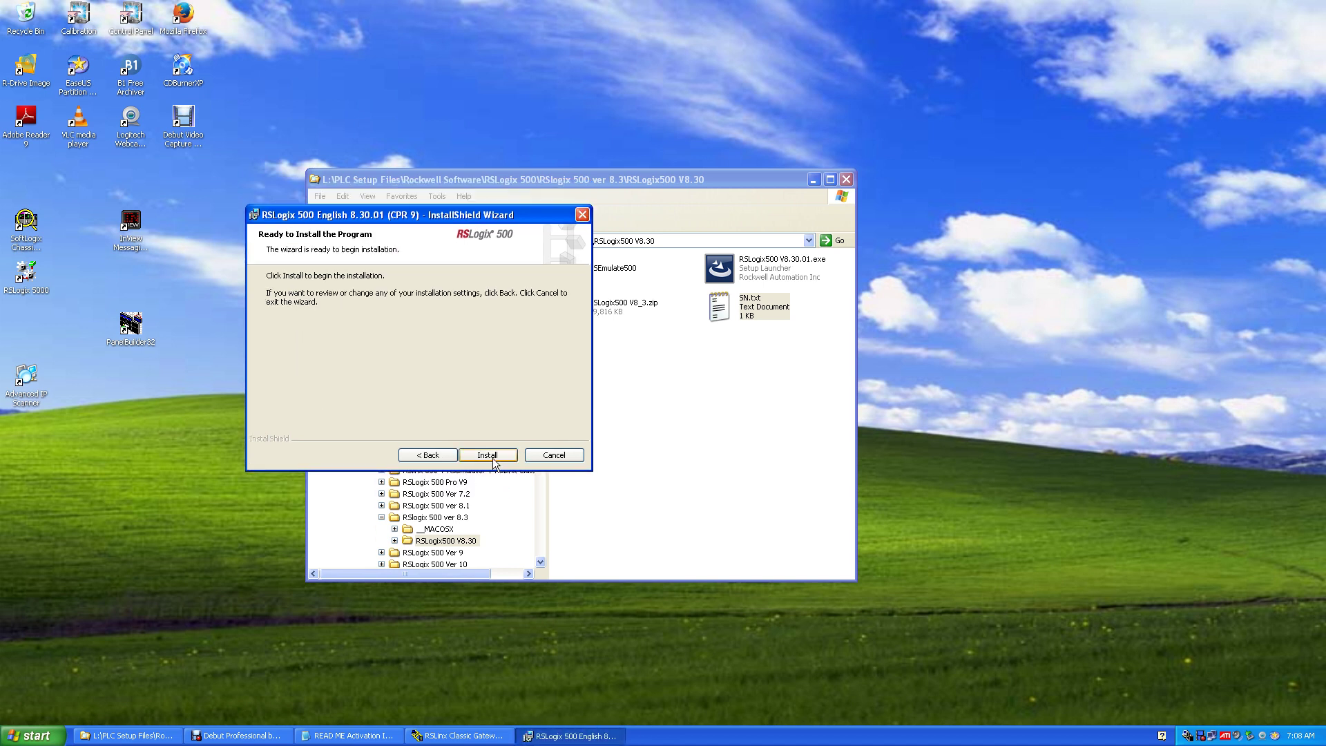
pyautogui.click(488, 455)
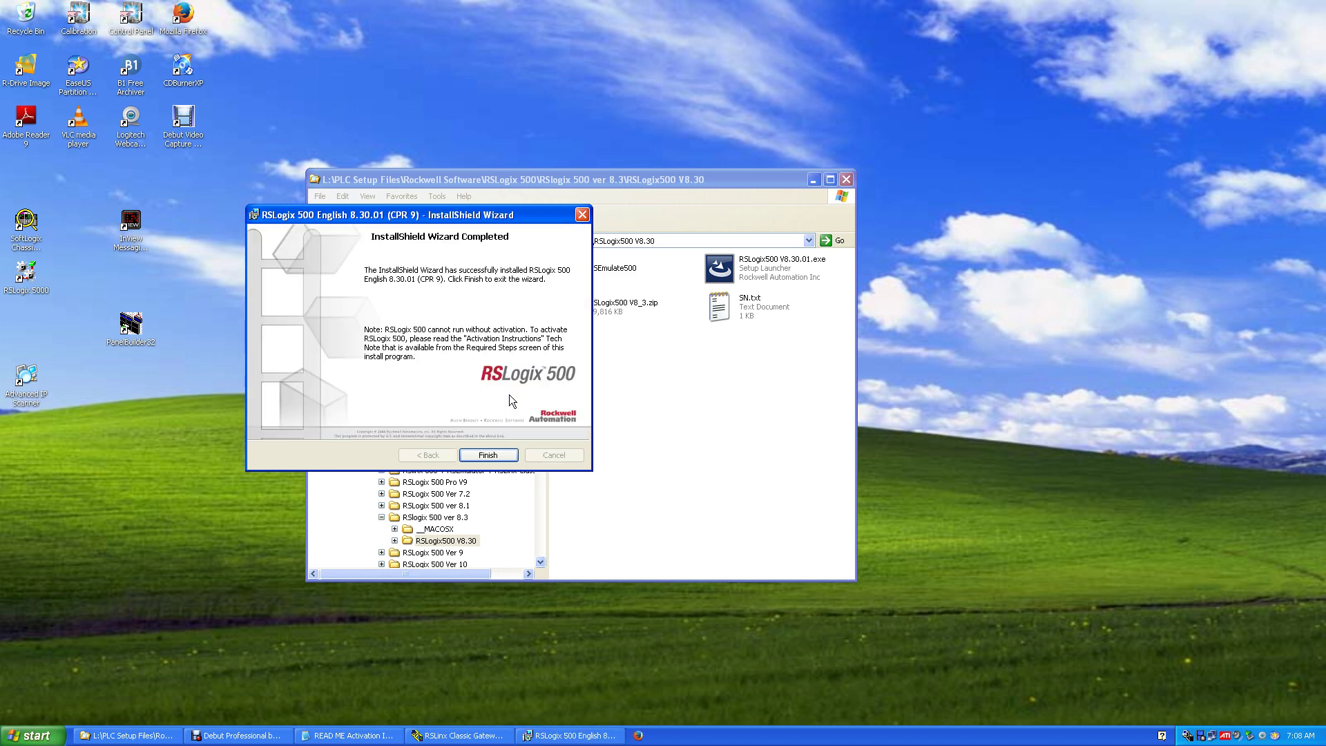
pyautogui.press('Return')
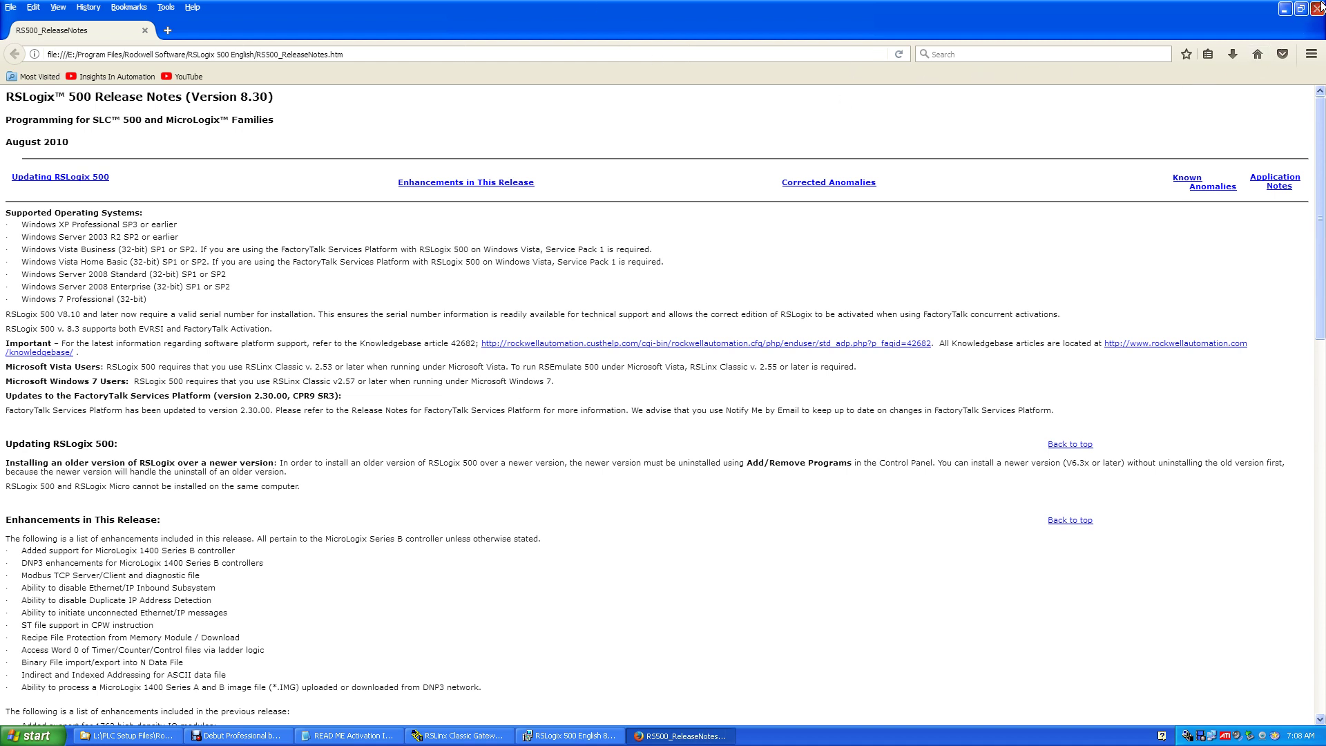
pyautogui.click(1318, 8)
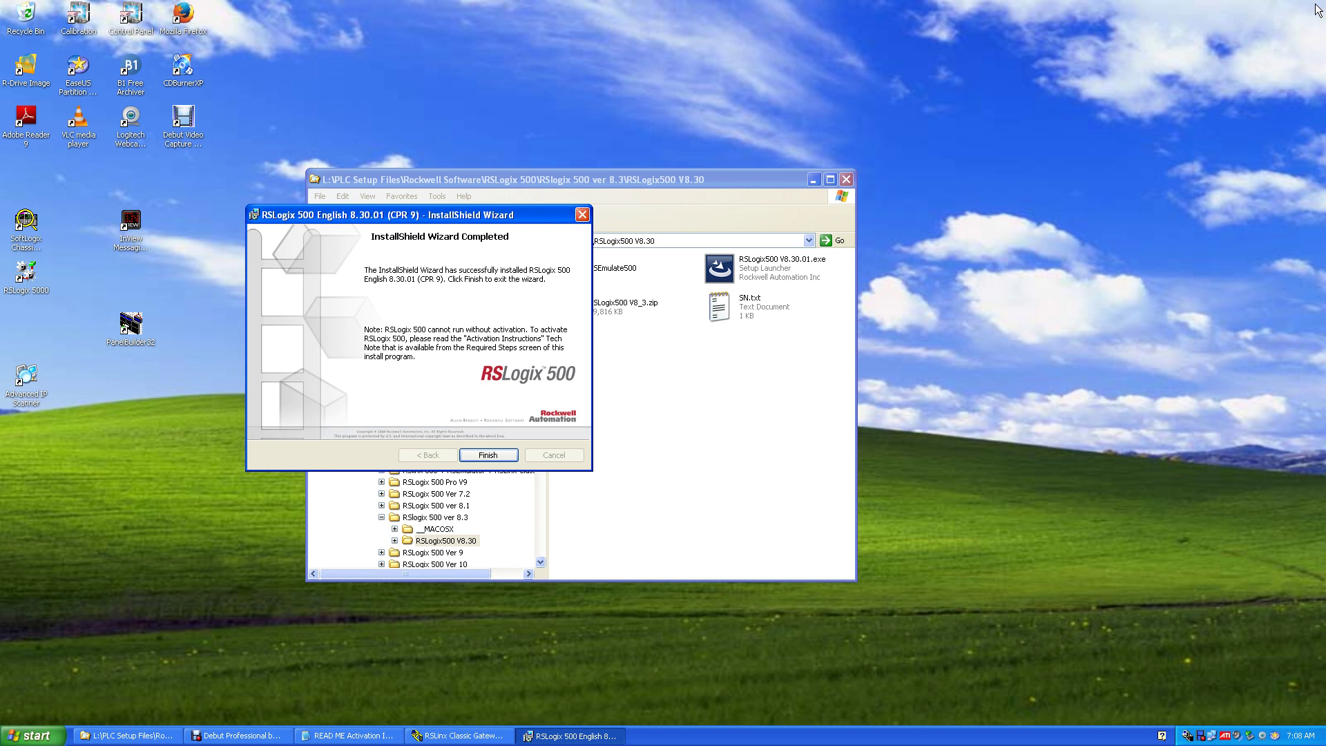
pyautogui.click(495, 457)
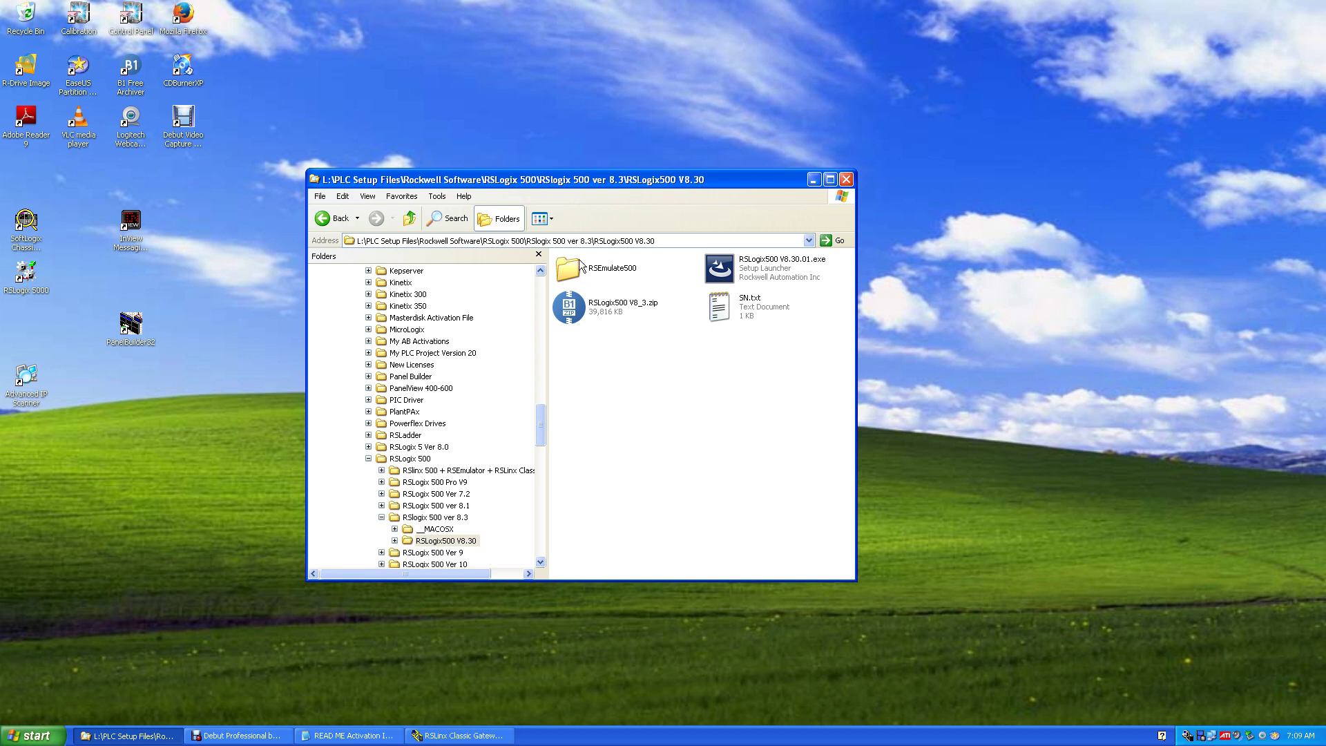
# Run Setup.exe from the RSEmulate500 folder and install Emulate 500 6.00.00 as a Complete setup.
pyautogui.doubleClick(599, 268)
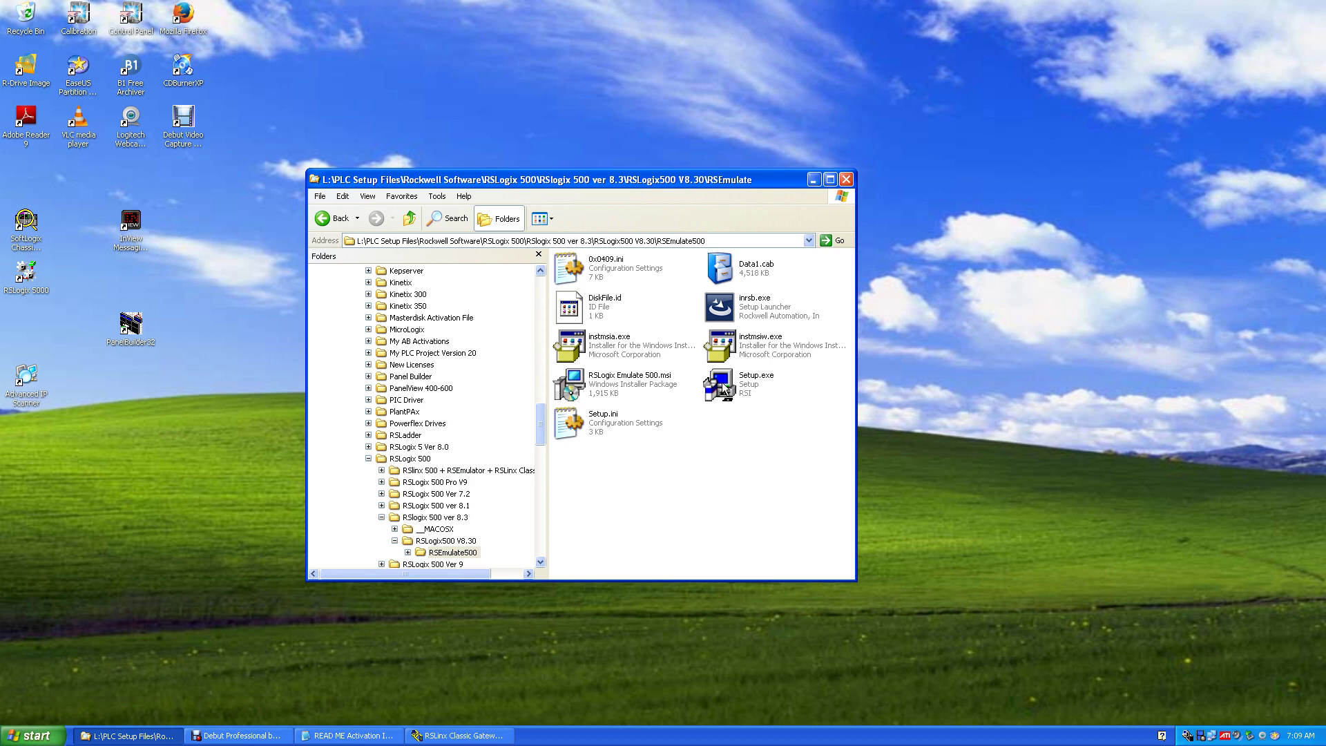
pyautogui.click(722, 384)
pyautogui.doubleClick(722, 385)
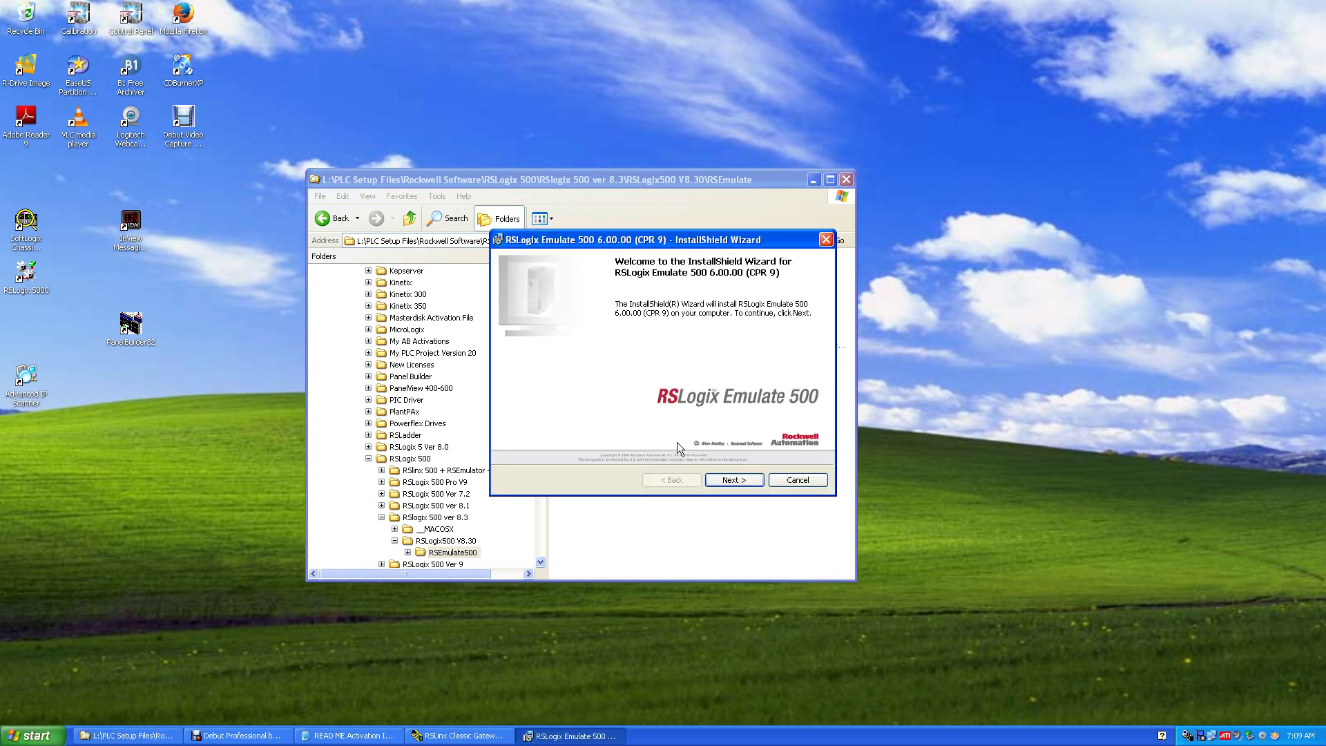
pyautogui.click(734, 481)
pyautogui.click(536, 431)
pyautogui.click(734, 479)
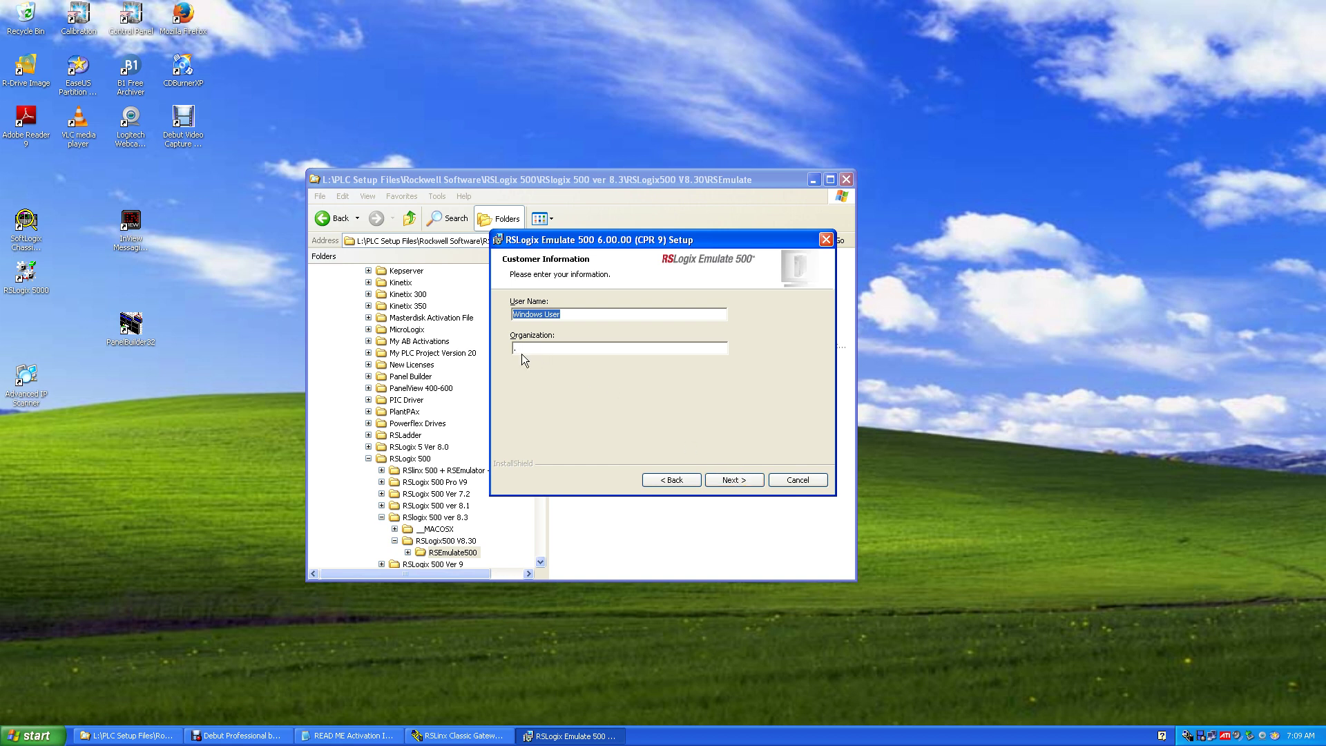
pyautogui.click(735, 480)
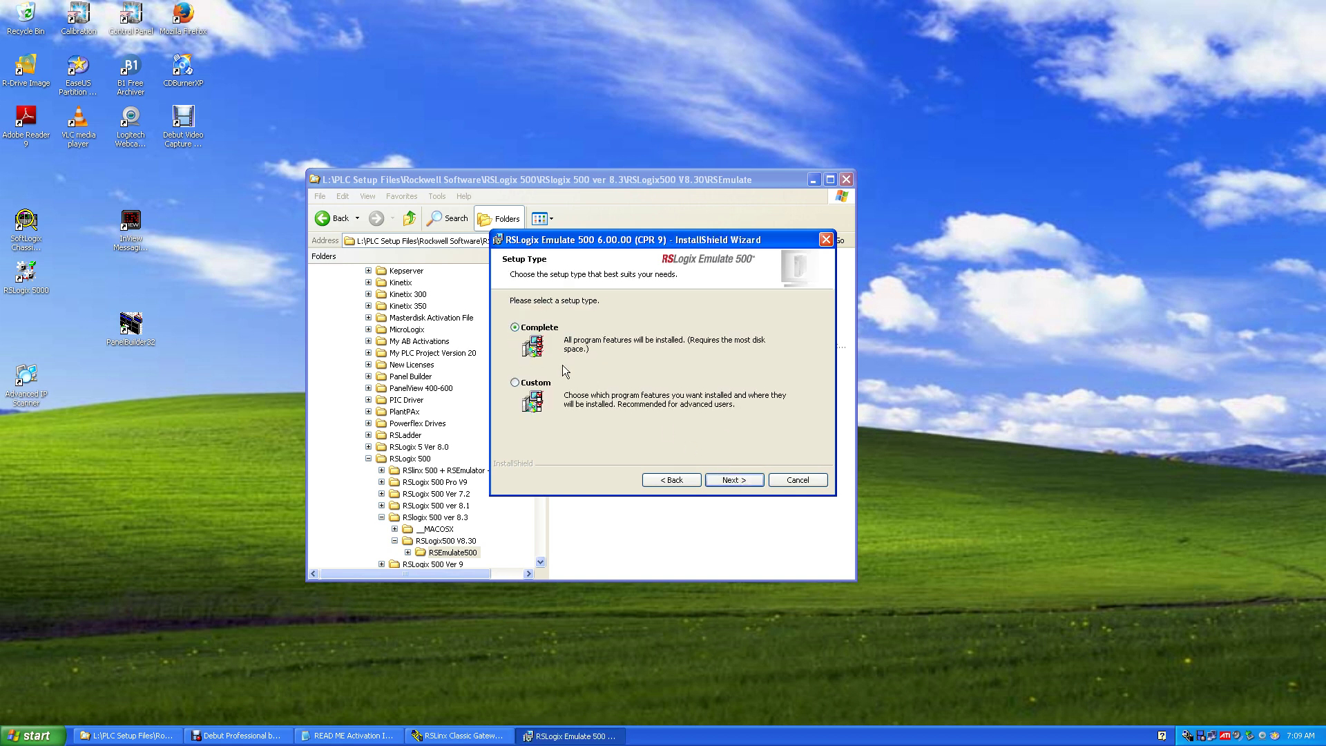
pyautogui.click(744, 478)
pyautogui.click(744, 479)
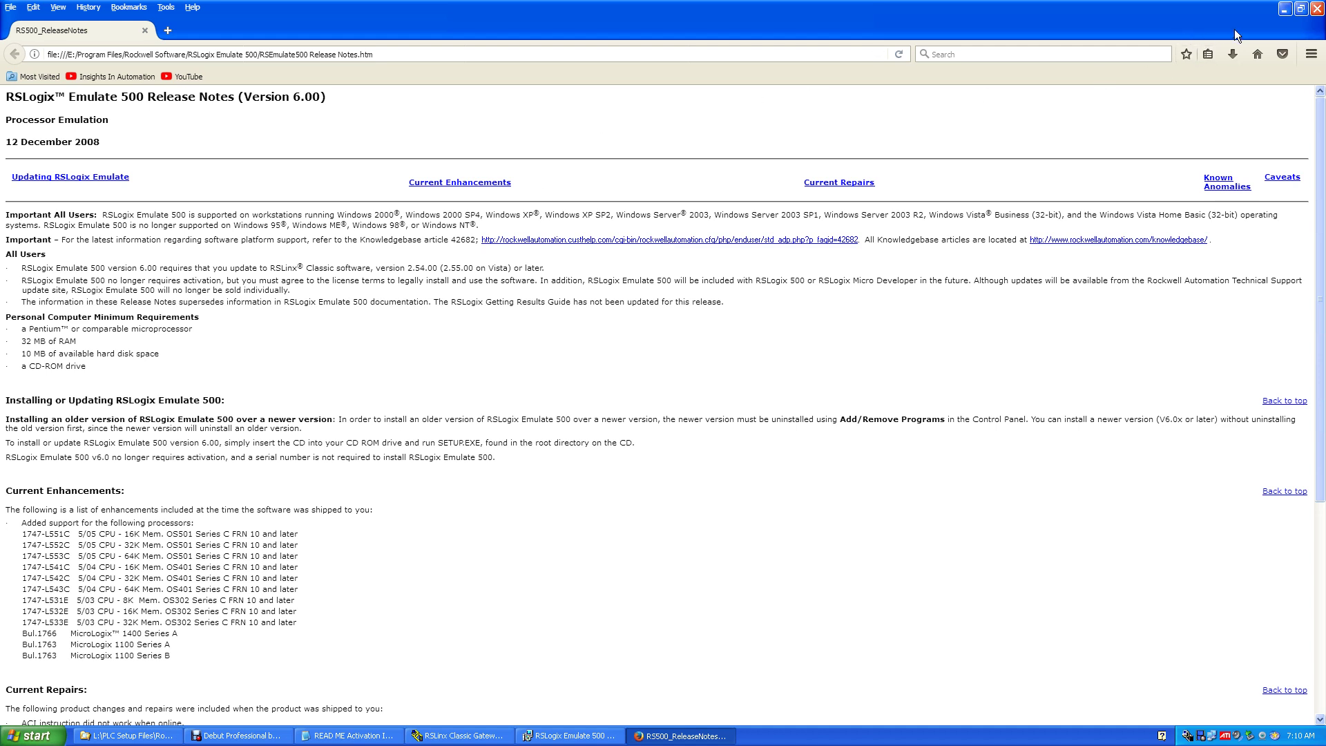
pyautogui.click(1316, 7)
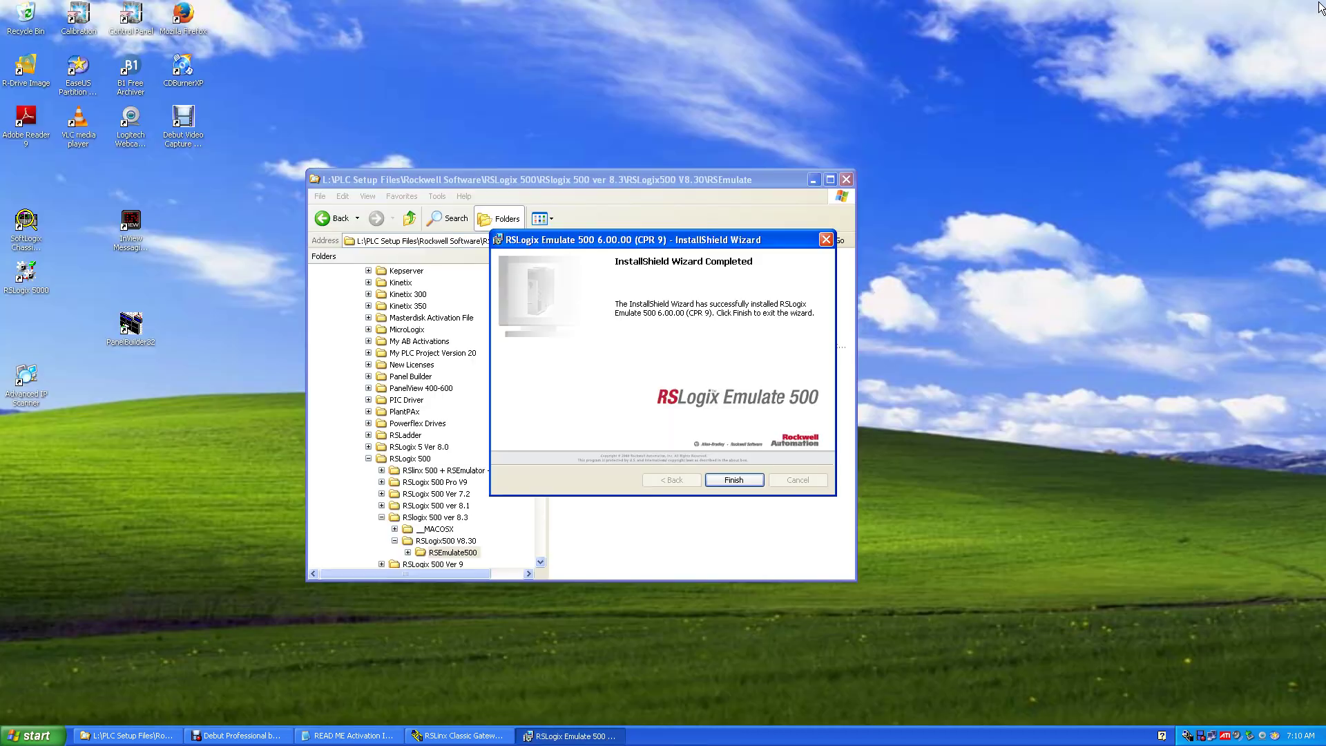
# Put an RSLogix 500 English shortcut from the Start menu on the desktop, above RSLogix 5000.
pyautogui.click(743, 476)
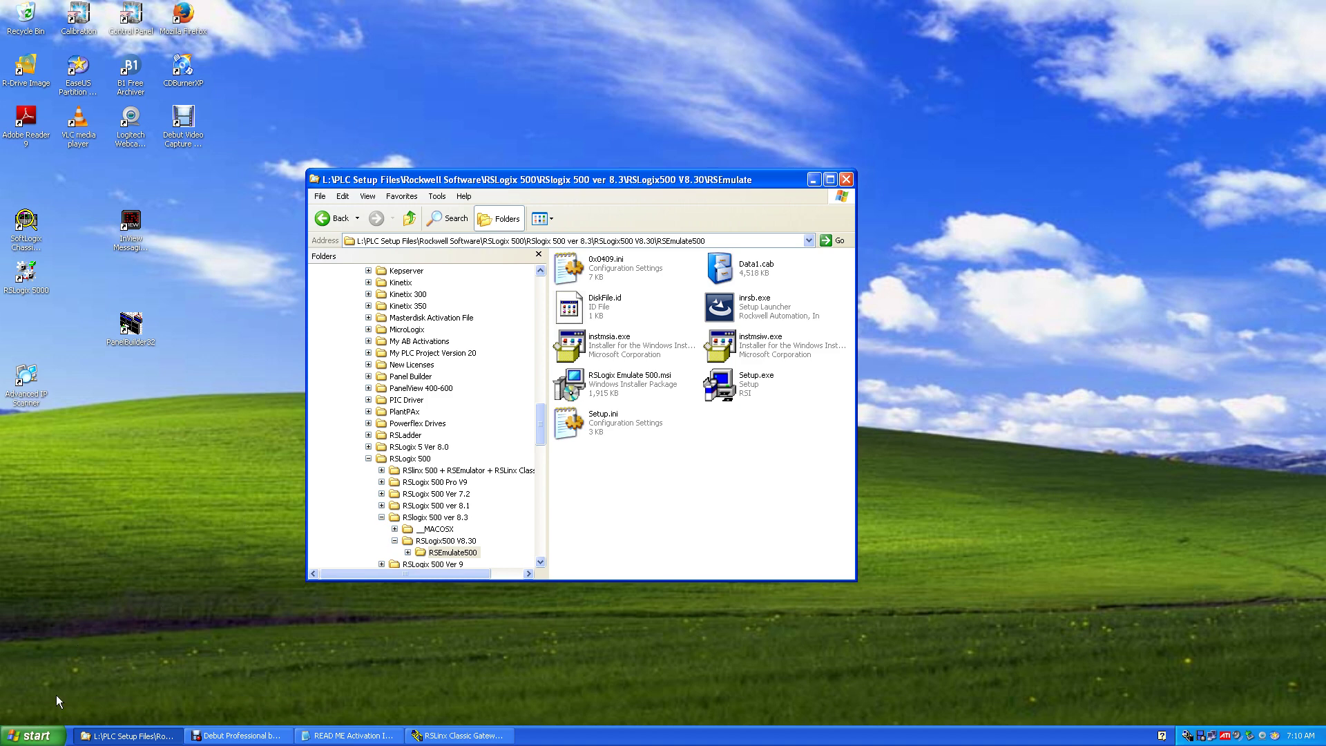
pyautogui.click(33, 736)
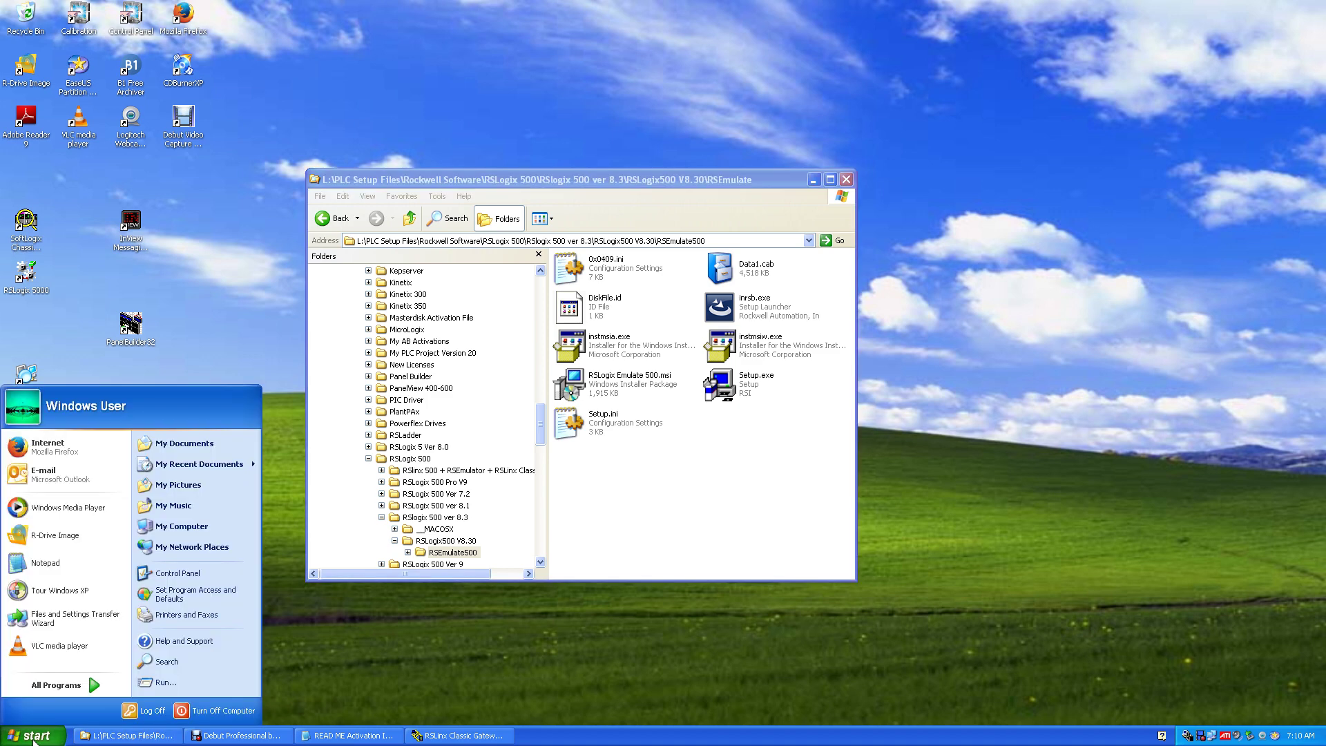
pyautogui.click(57, 685)
pyautogui.moveTo(159, 680)
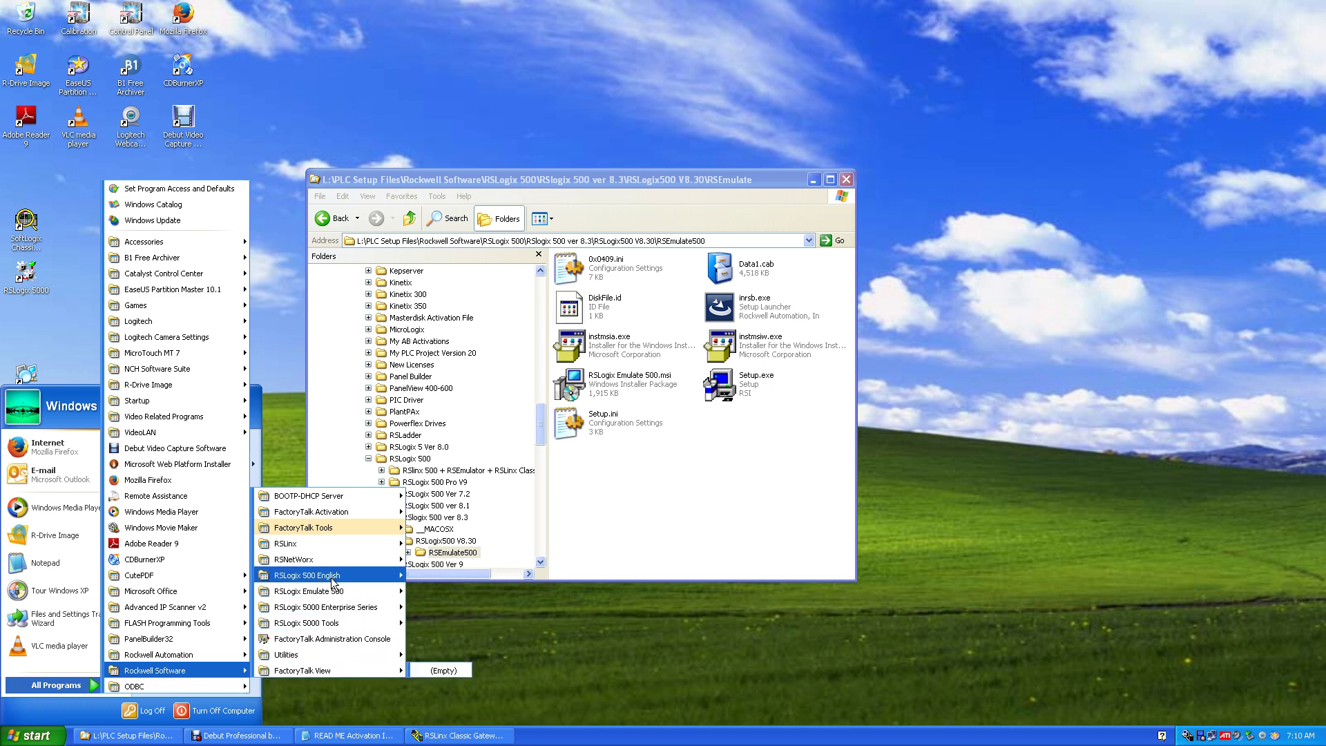
pyautogui.moveTo(334, 583)
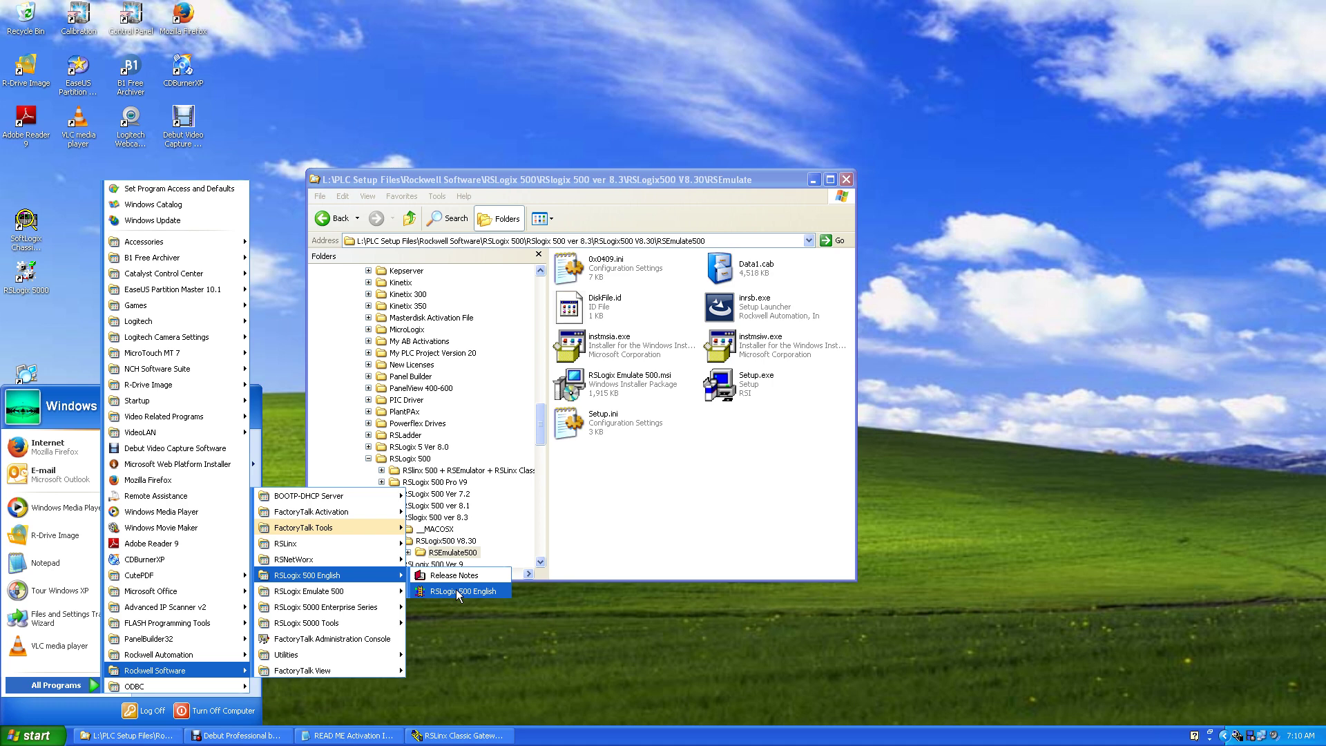
pyautogui.moveTo(458, 591); pyautogui.dragTo(67, 226)
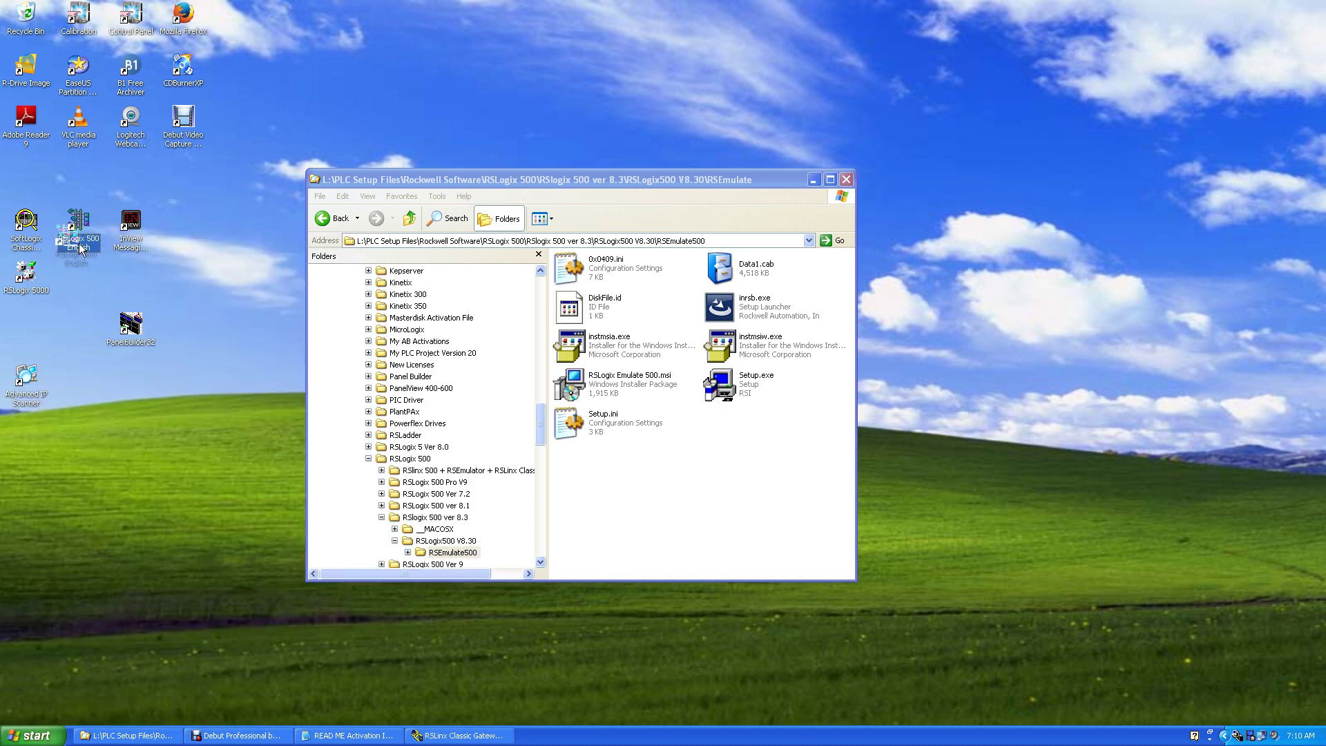
pyautogui.moveTo(80, 244); pyautogui.dragTo(28, 176)
pyautogui.moveTo(28, 224); pyautogui.dragTo(76, 268)
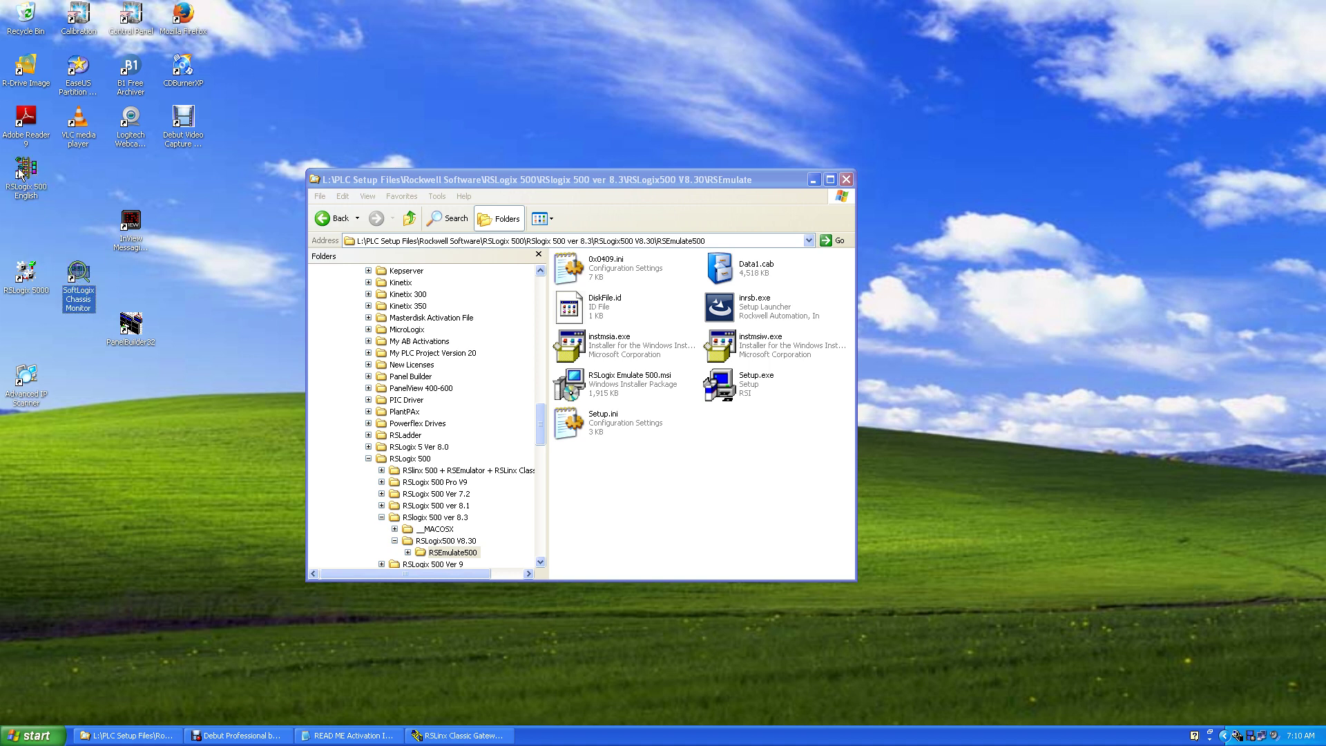
pyautogui.moveTo(21, 174); pyautogui.dragTo(32, 222)
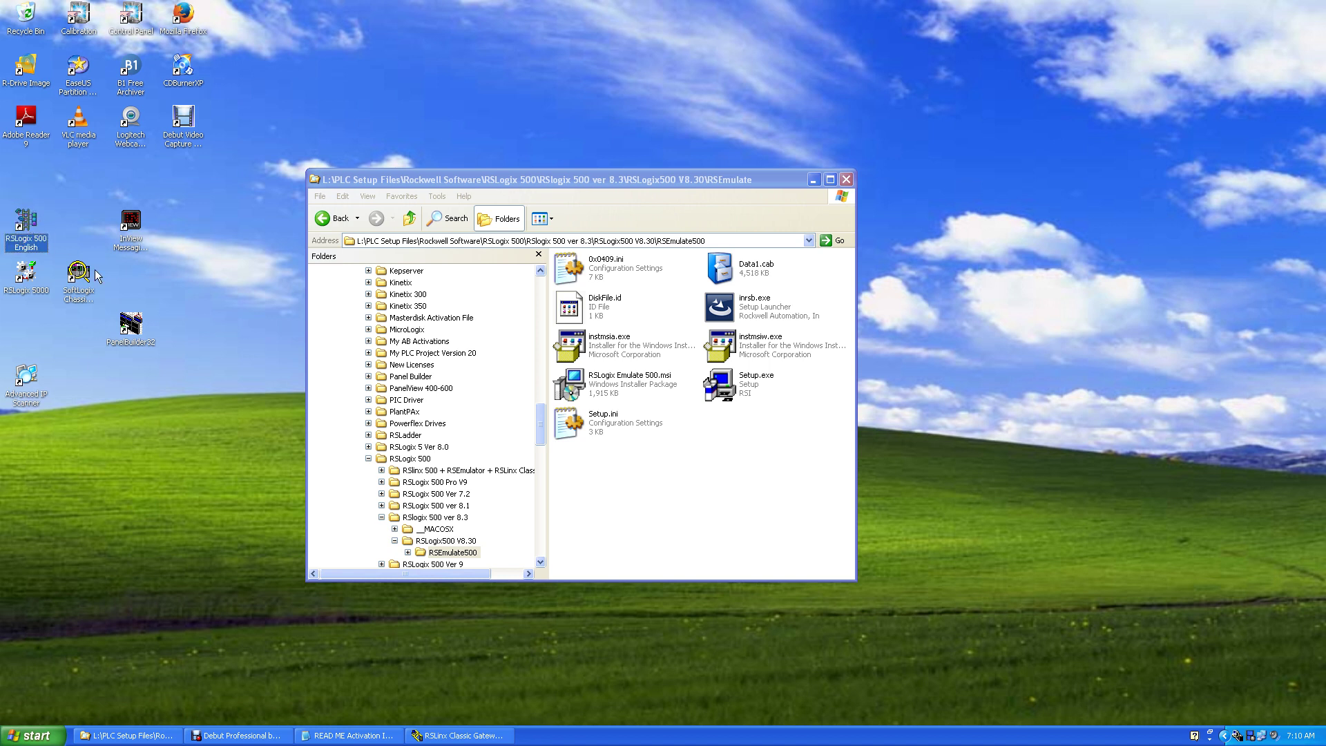
# Add an RSLogix Emulate 500 shortcut from the Start menu to the desktop.
pyautogui.click(39, 737)
pyautogui.moveTo(52, 685)
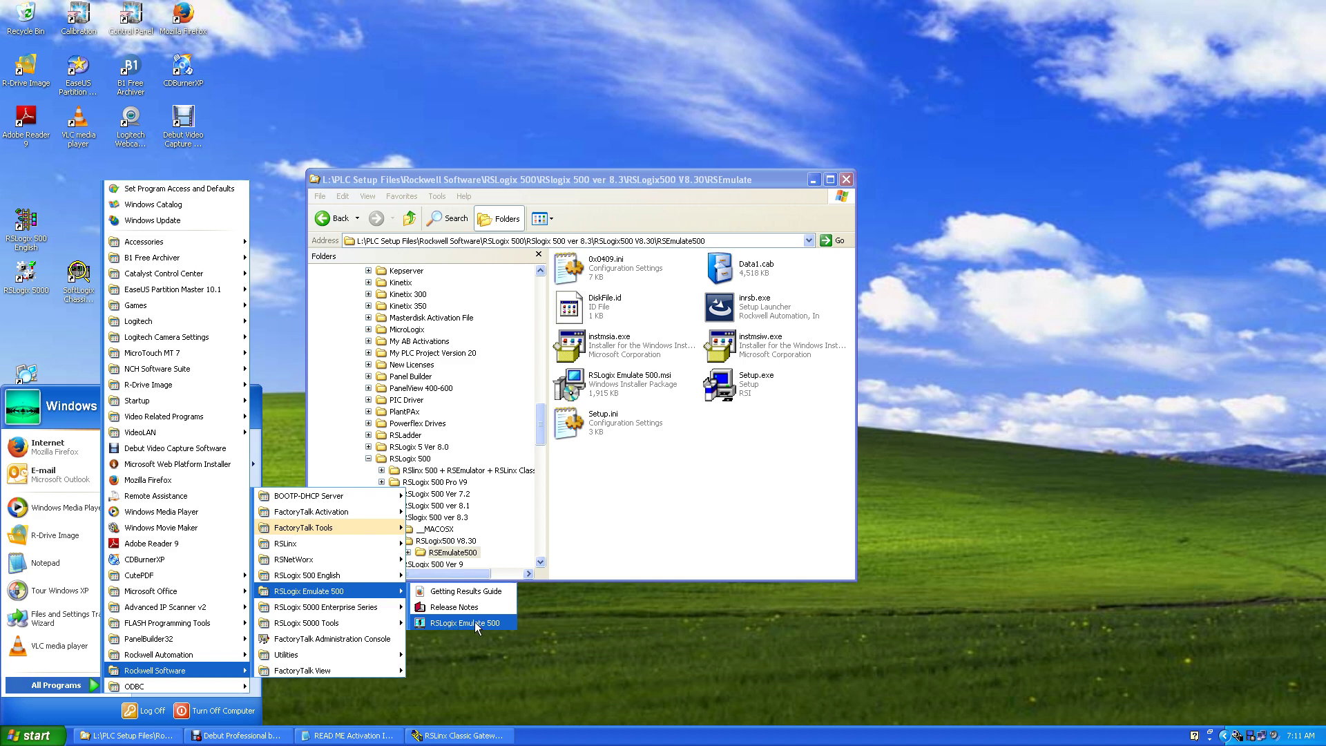
pyautogui.moveTo(475, 621); pyautogui.dragTo(64, 222)
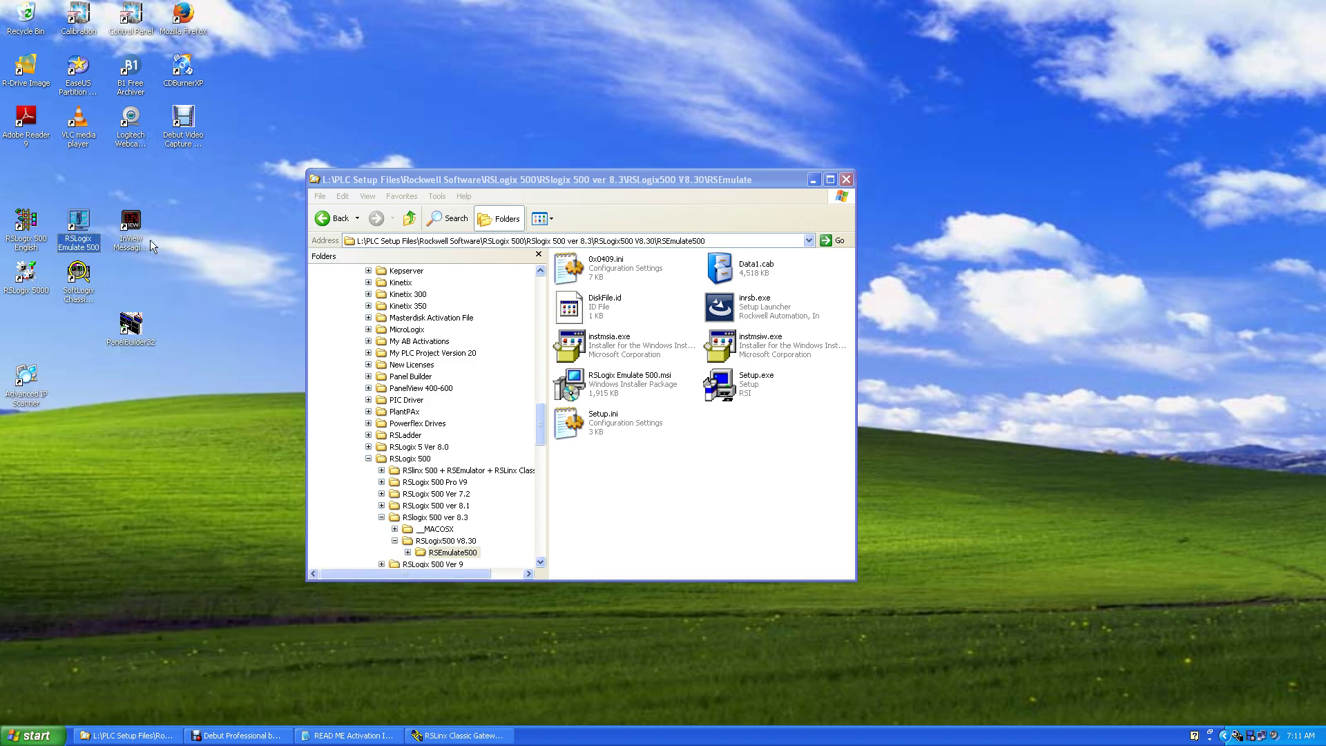
pyautogui.click(212, 265)
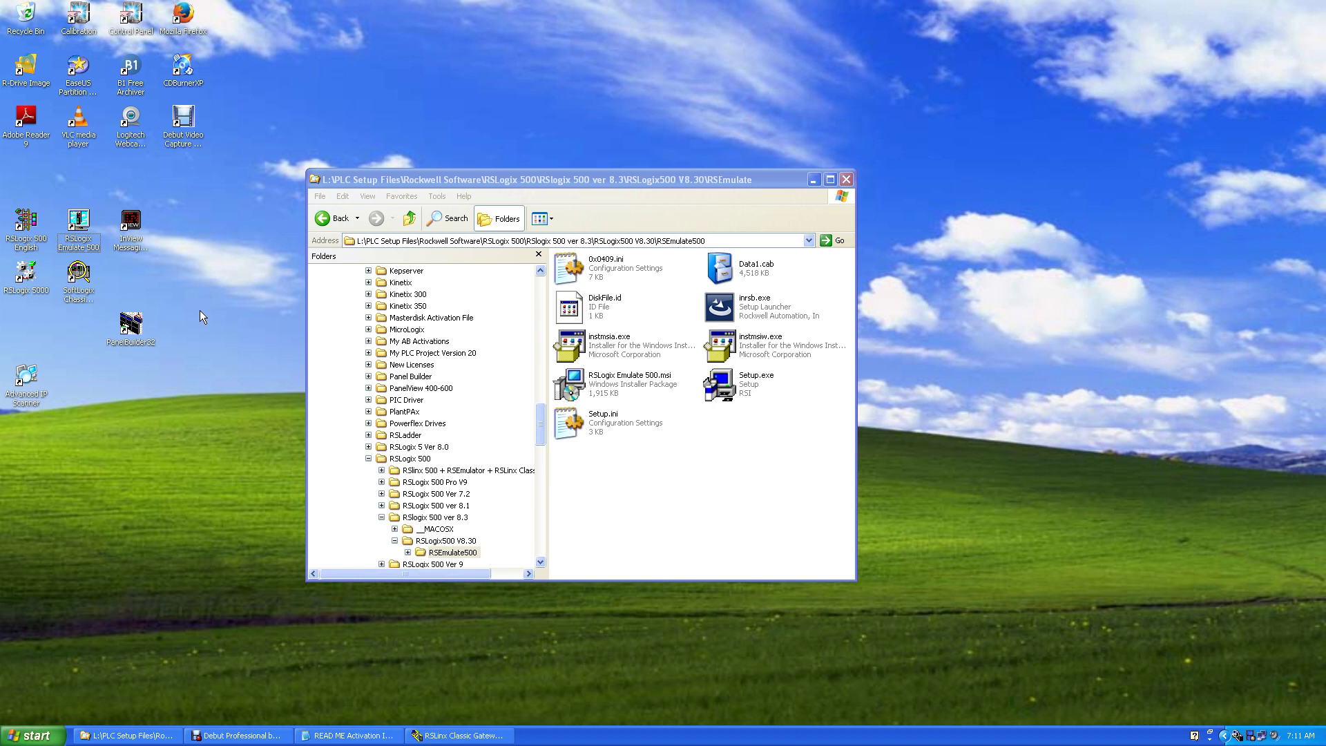
# Launch RSLogix 500, dismiss the activation warning, and confirm version 8.30.01 in Help > About.
pyautogui.doubleClick(27, 228)
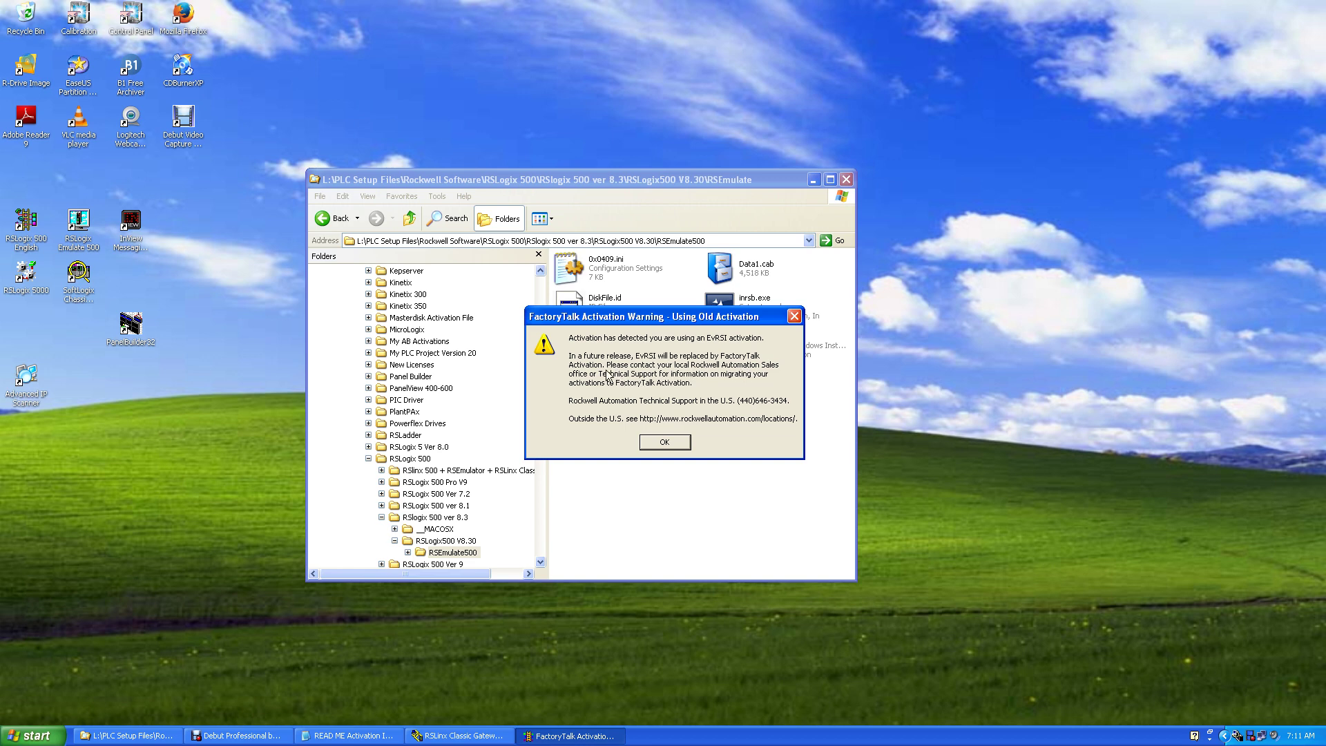
pyautogui.click(673, 441)
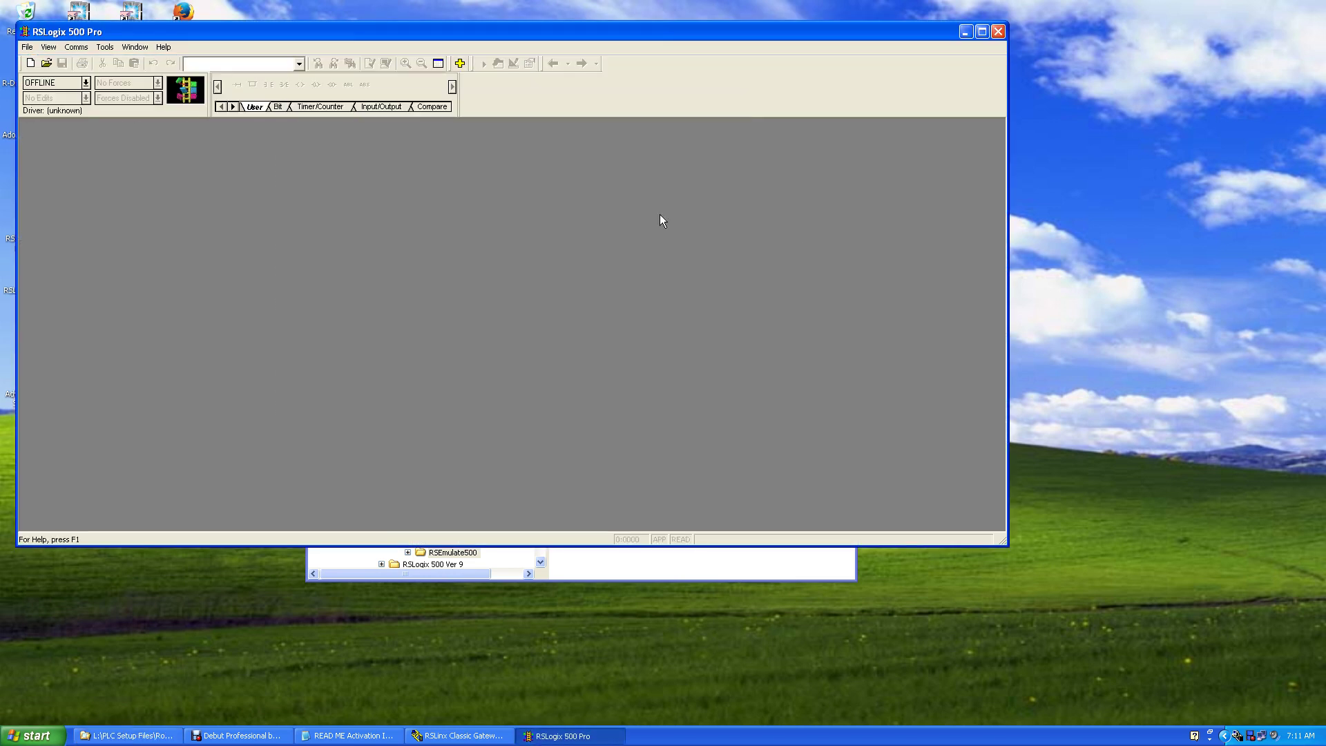
pyautogui.click(159, 46)
pyautogui.click(194, 136)
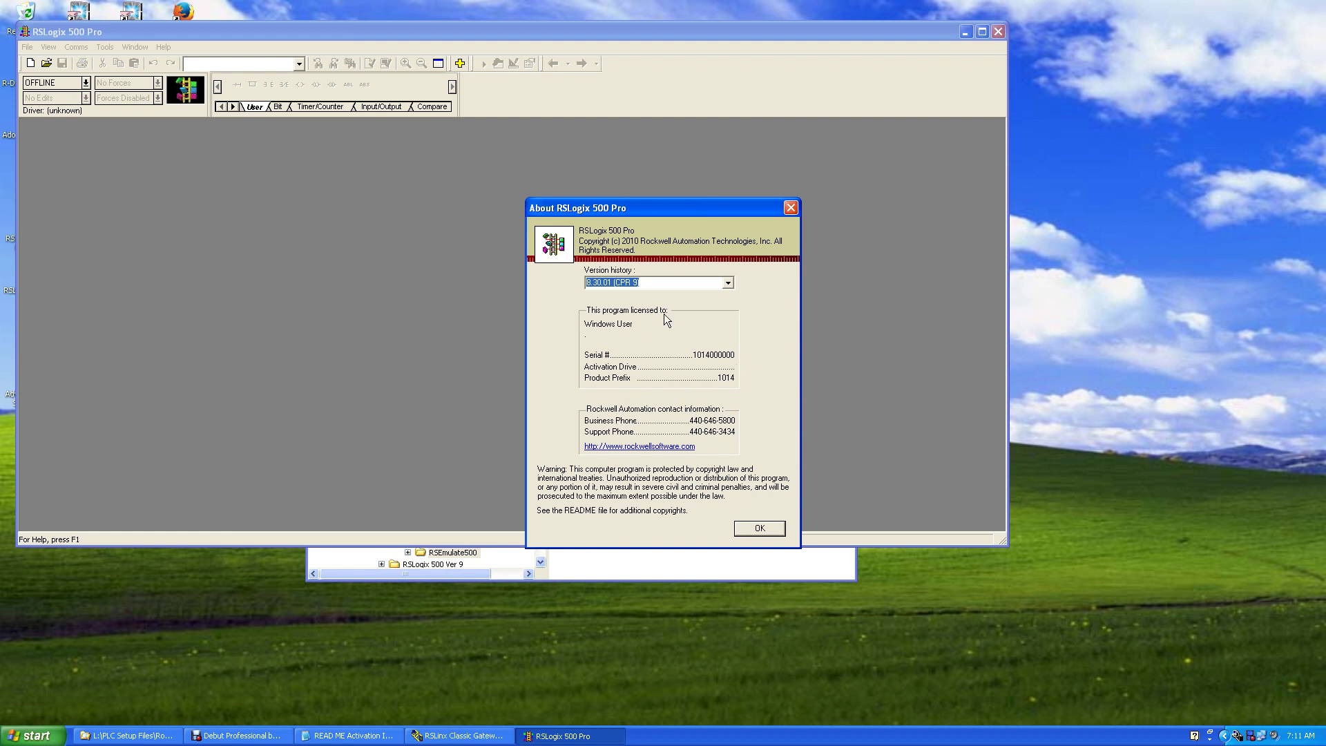
pyautogui.click(778, 526)
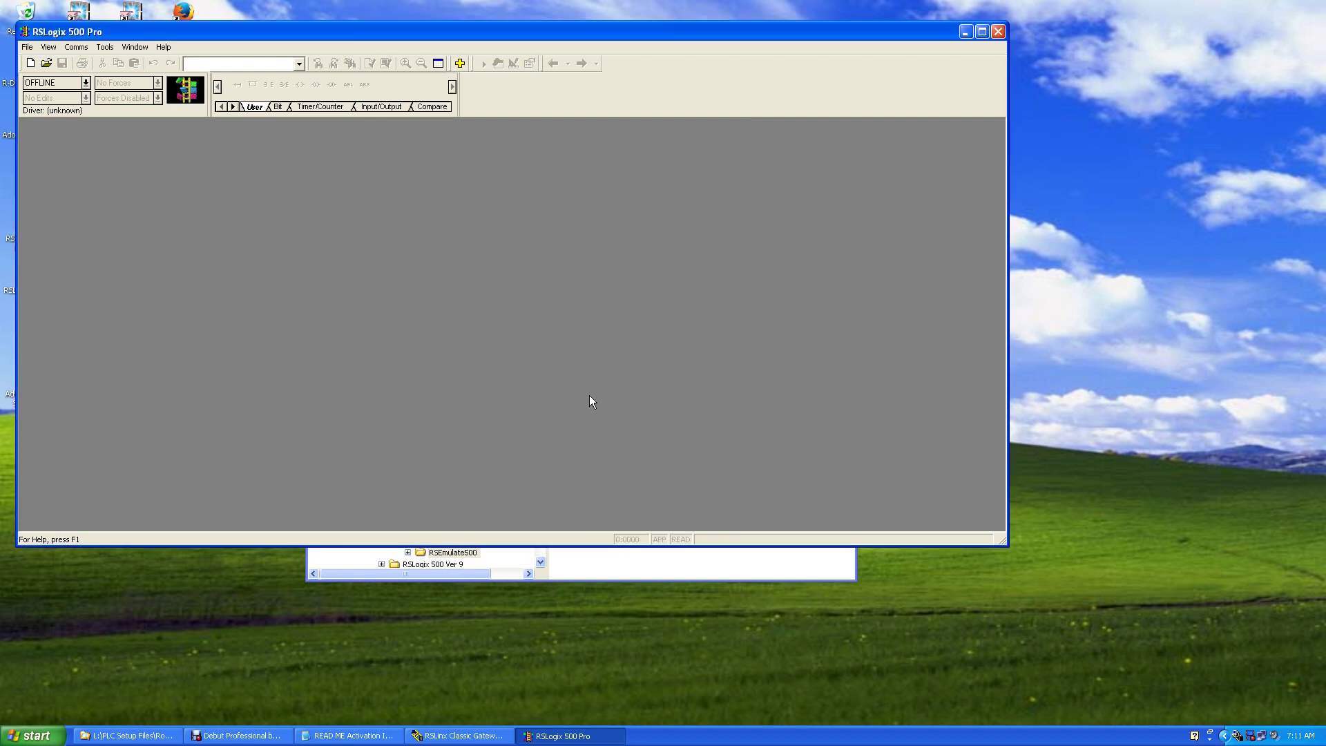
# Create a new project using the Bul.1766 MicroLogix 1400 Series B processor.
pyautogui.click(27, 47)
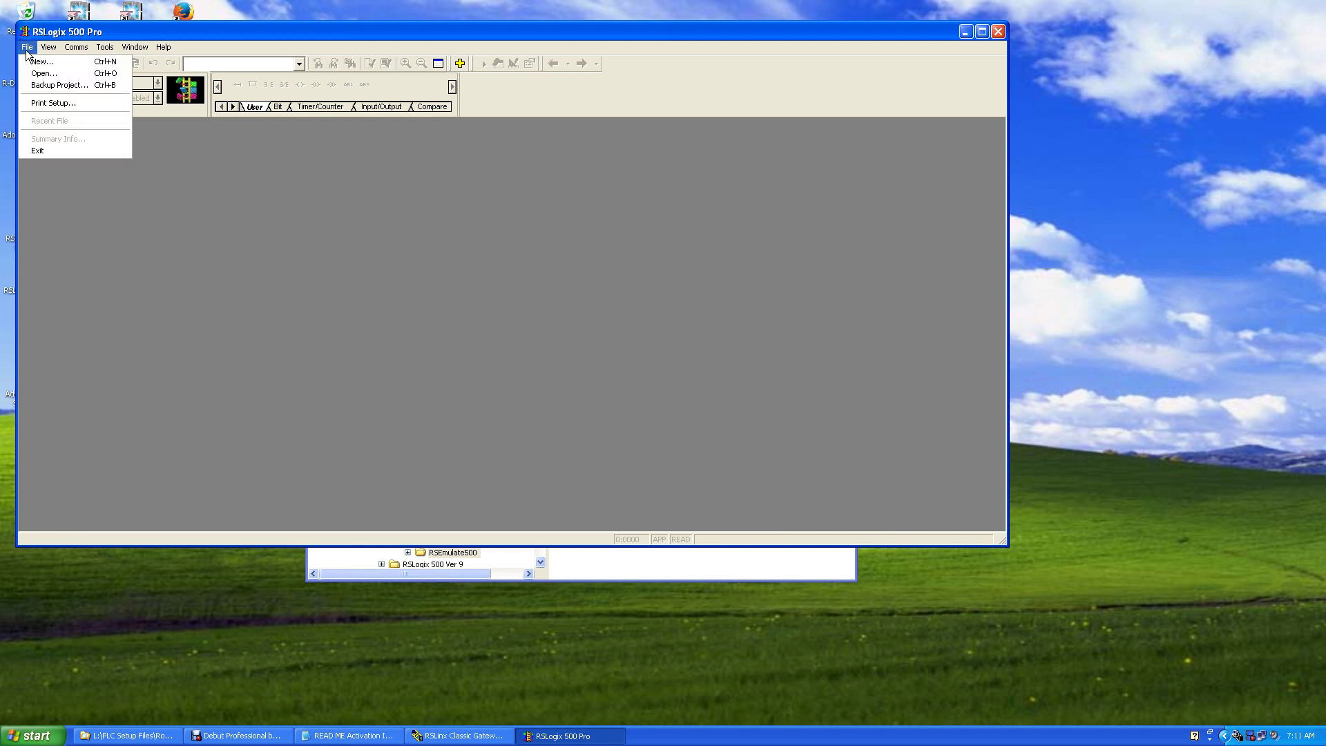
pyautogui.click(40, 62)
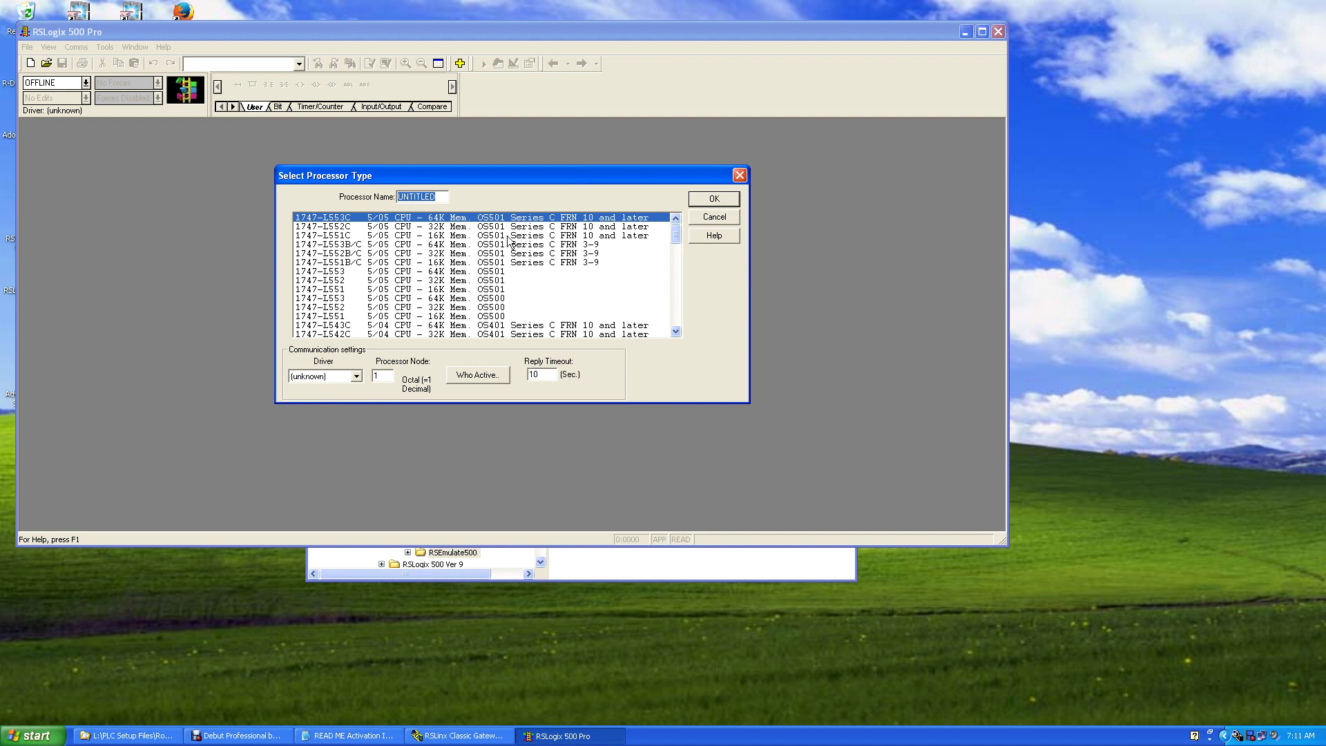
pyautogui.moveTo(672, 232); pyautogui.dragTo(675, 278)
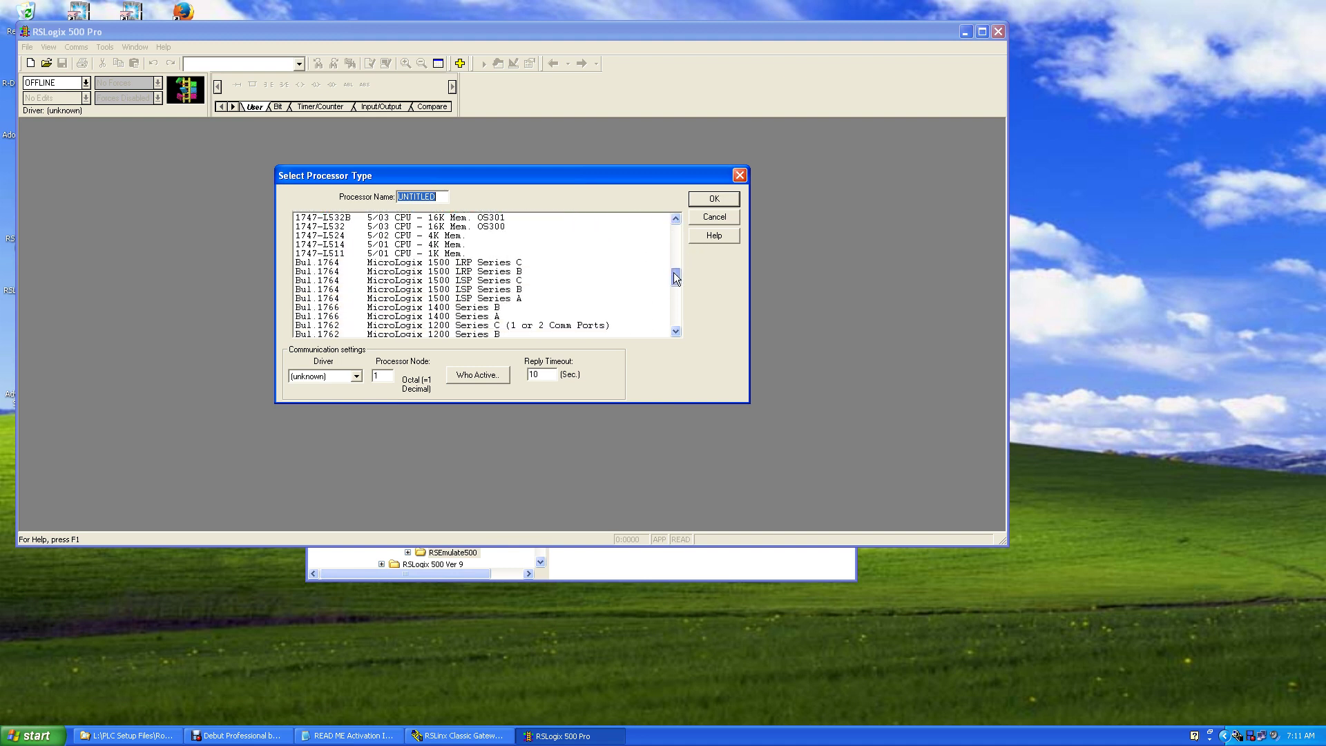
pyautogui.click(486, 309)
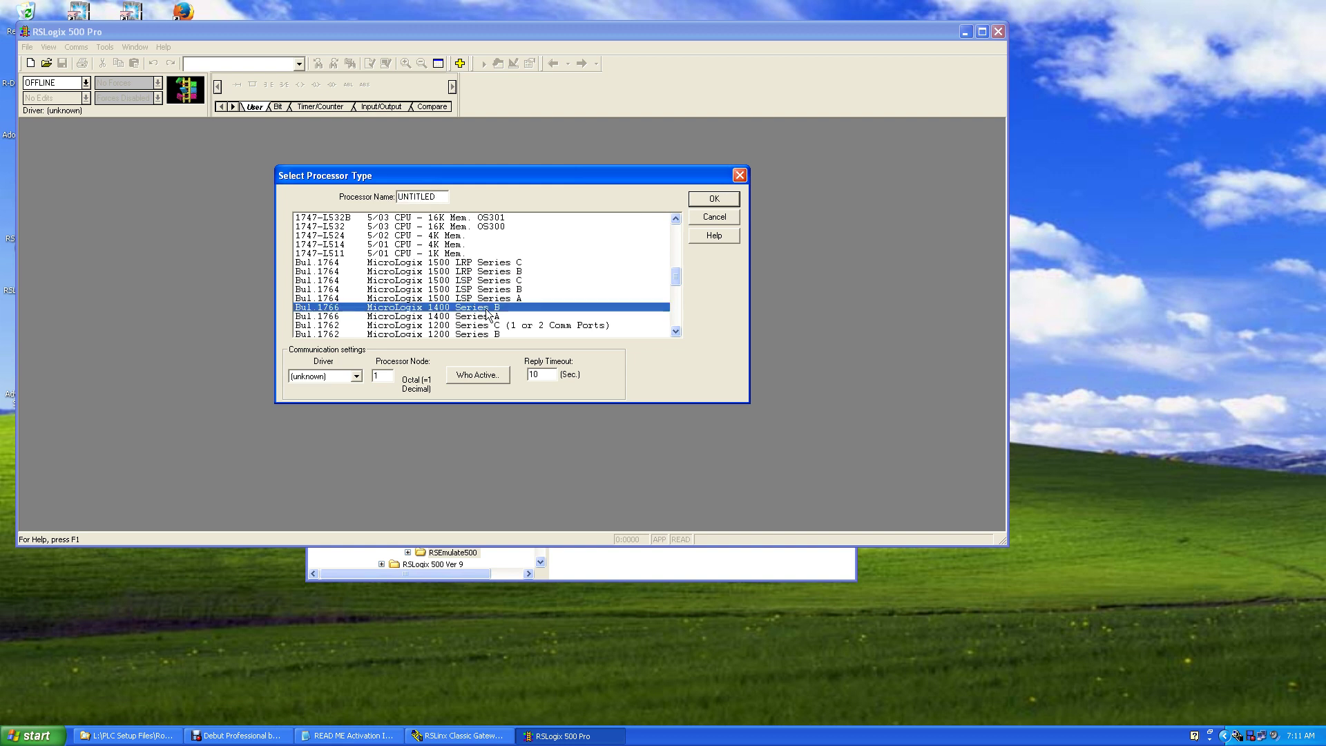
pyautogui.click(715, 199)
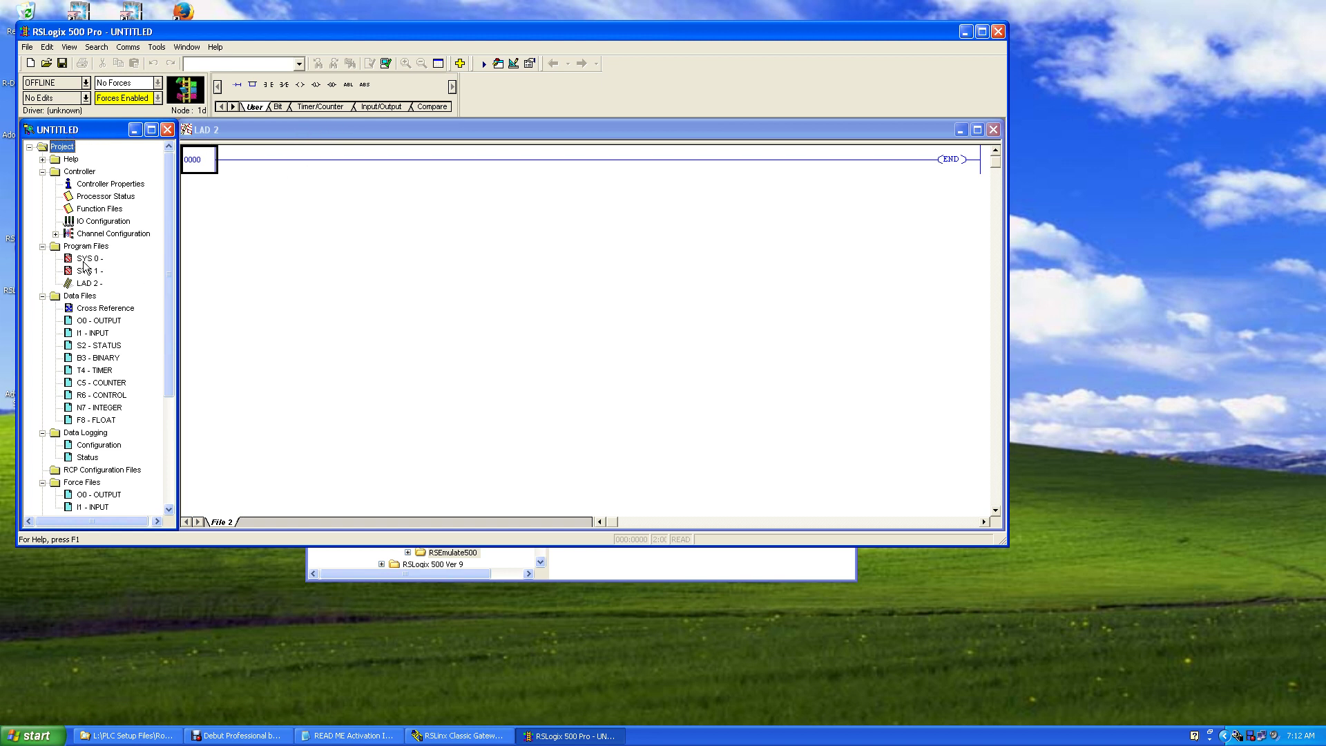
# Add rung 0000 to LAD 2 with an XIC contact followed by an OTE coil.
pyautogui.click(352, 128)
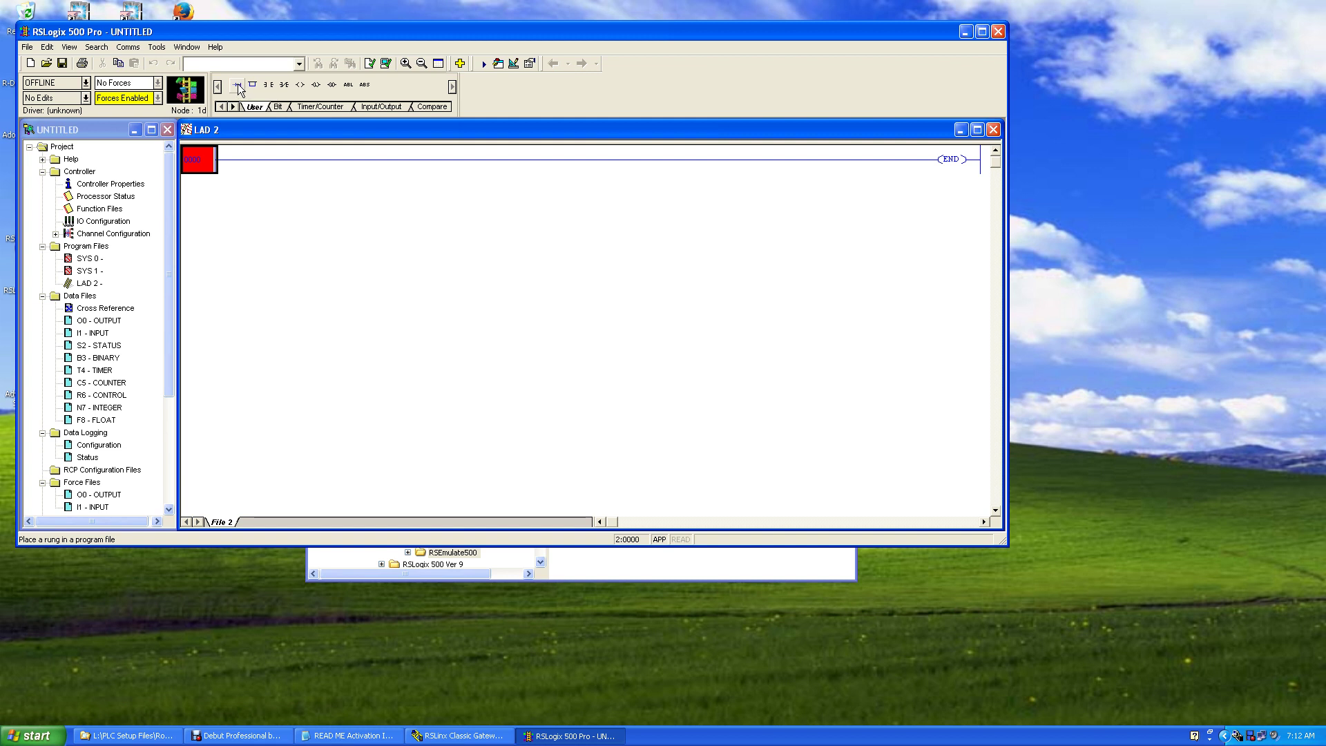
pyautogui.moveTo(236, 84); pyautogui.dragTo(214, 158)
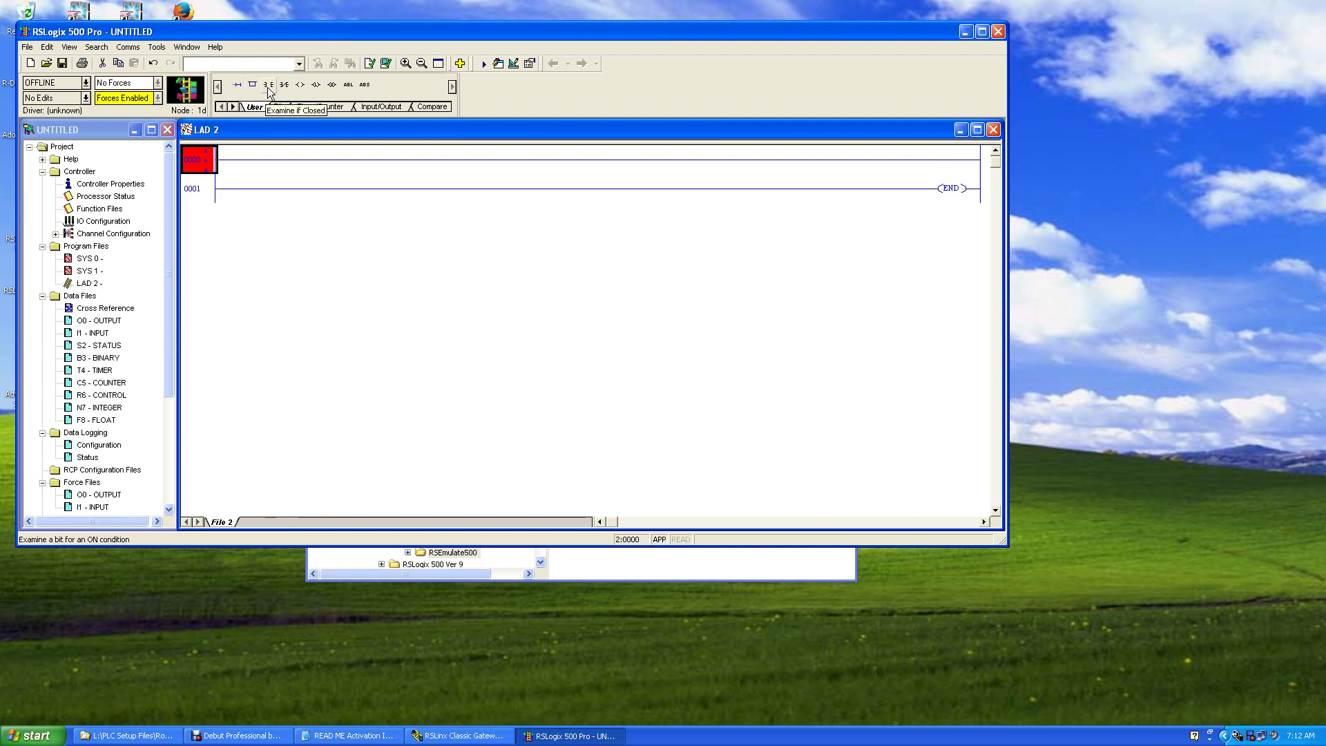
pyautogui.moveTo(267, 87)
pyautogui.mouseDown()
pyautogui.moveTo(256, 166)
pyautogui.moveTo(236, 166)
pyautogui.mouseUp()
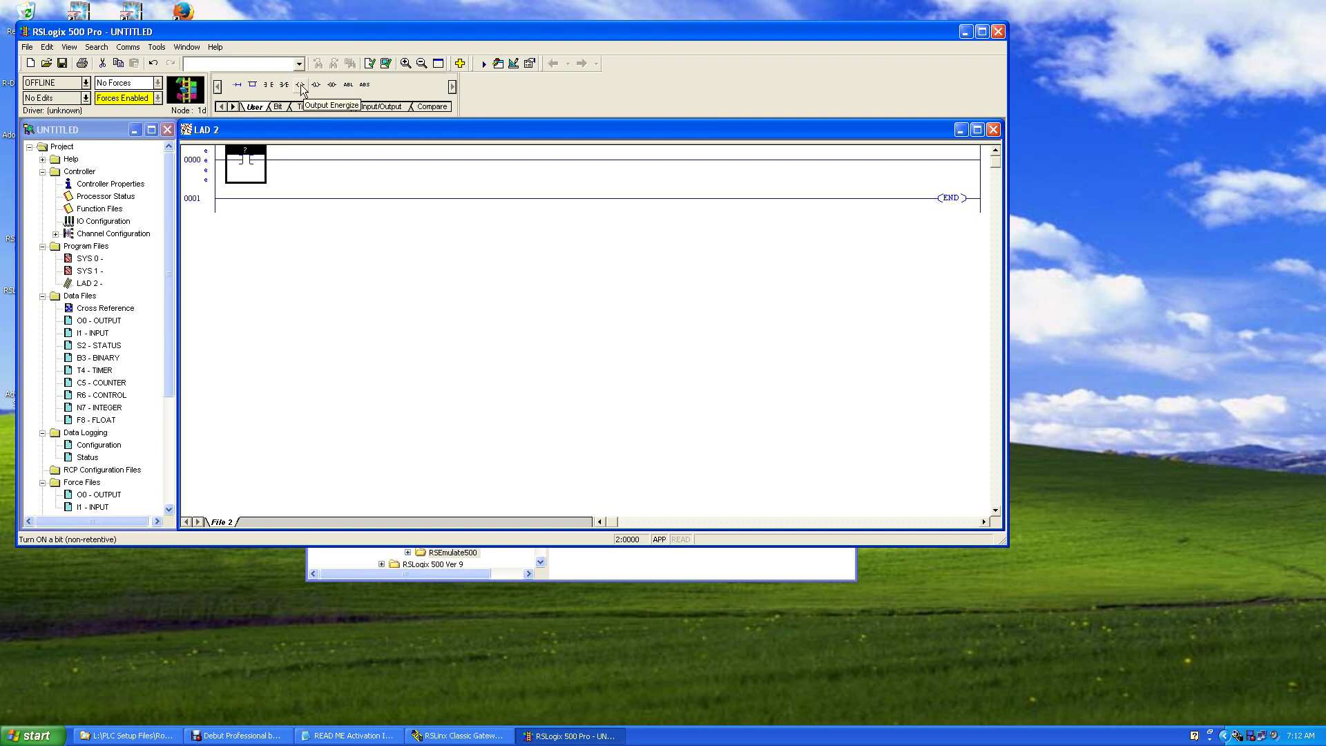
pyautogui.moveTo(301, 88); pyautogui.dragTo(279, 158)
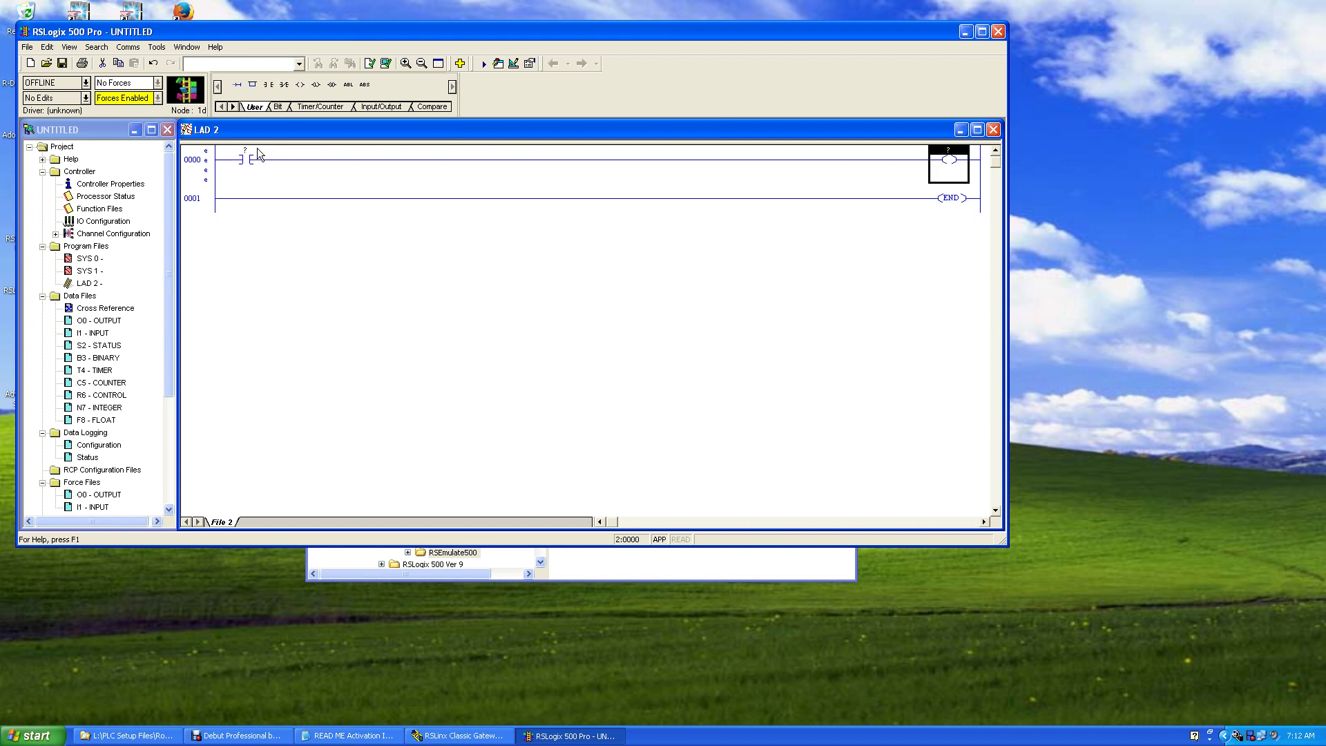
# Address the first XIC contact as input I:0/0.
pyautogui.doubleClick(245, 151)
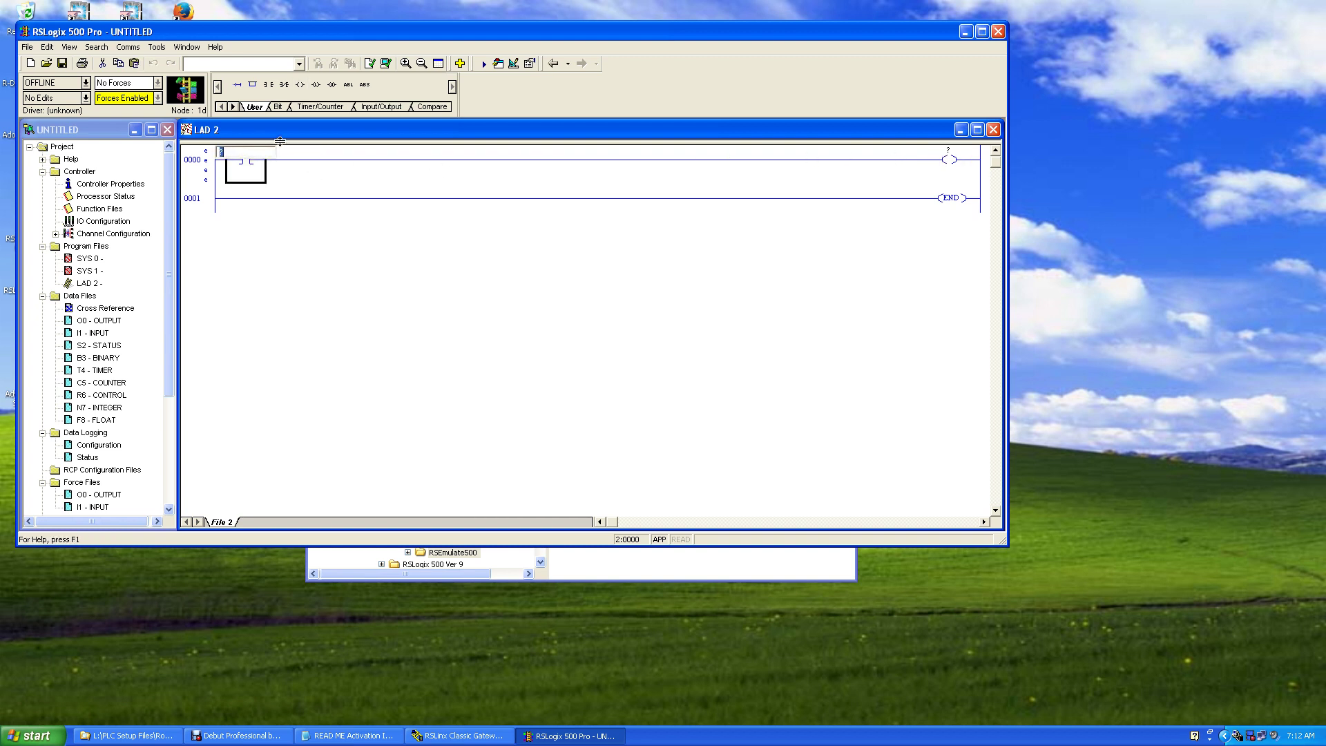
pyautogui.write('I')
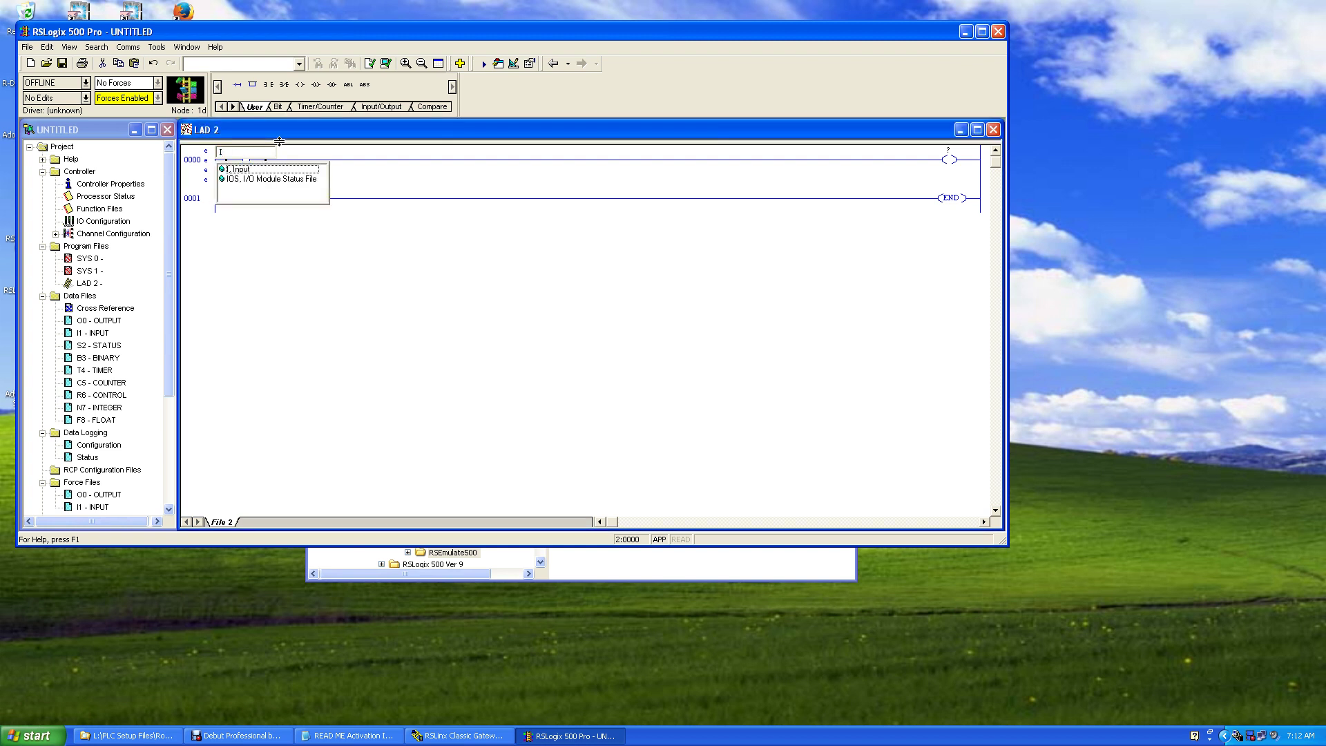
pyautogui.click(235, 169)
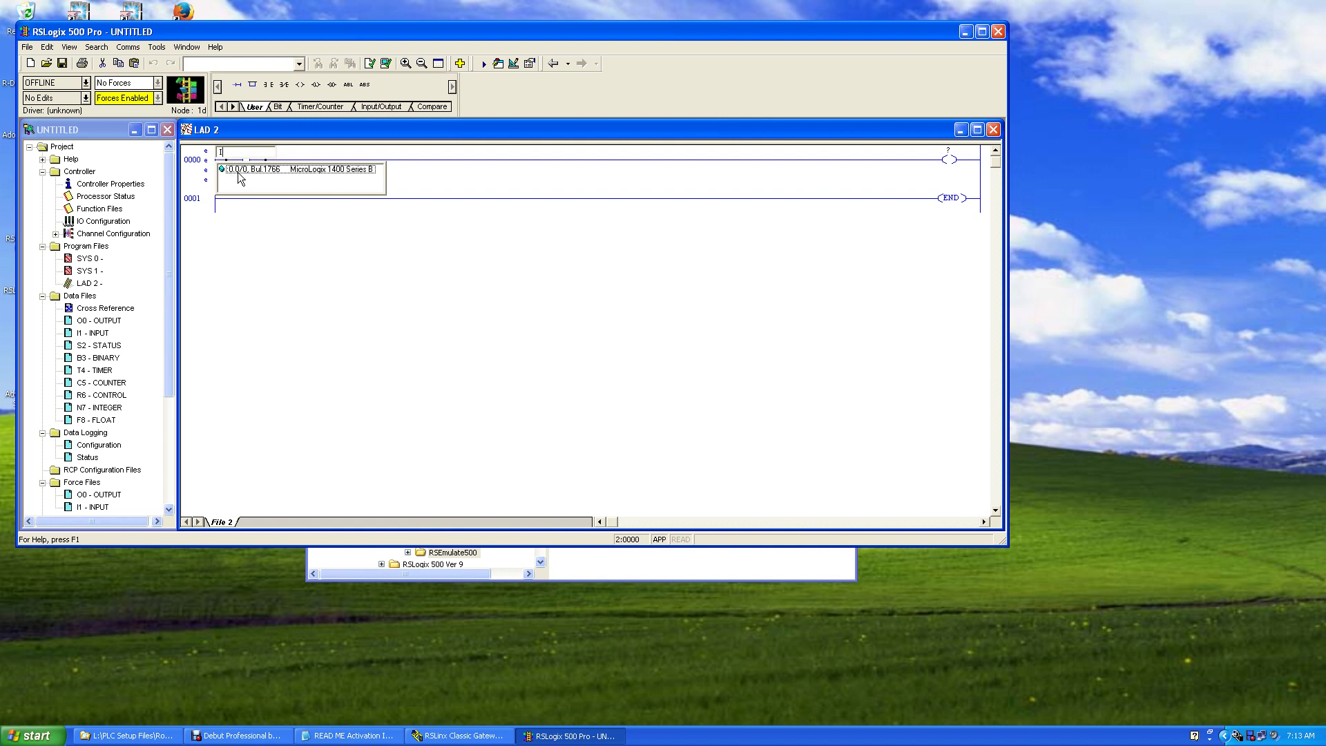
pyautogui.doubleClick(246, 170)
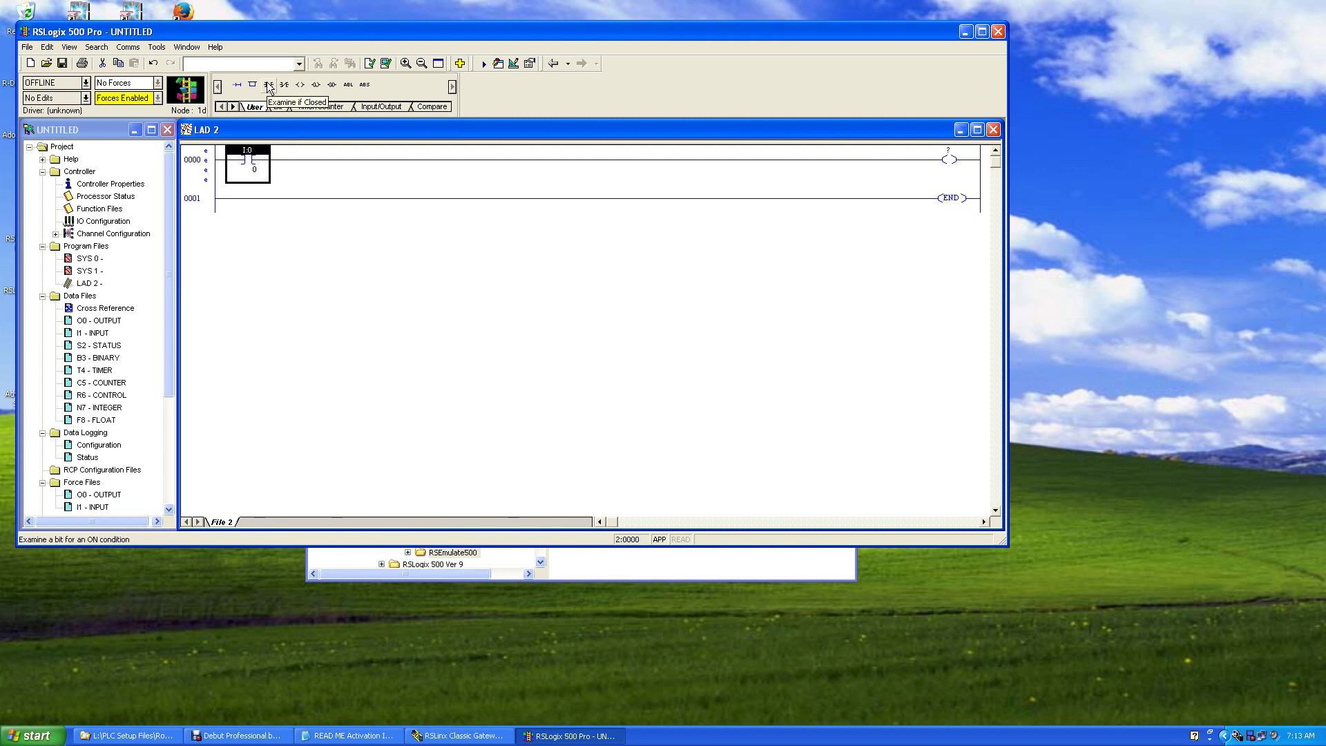
# Add a second XIC contact to the rung and address it to input I:0/3.
pyautogui.moveTo(273, 87); pyautogui.dragTo(288, 159)
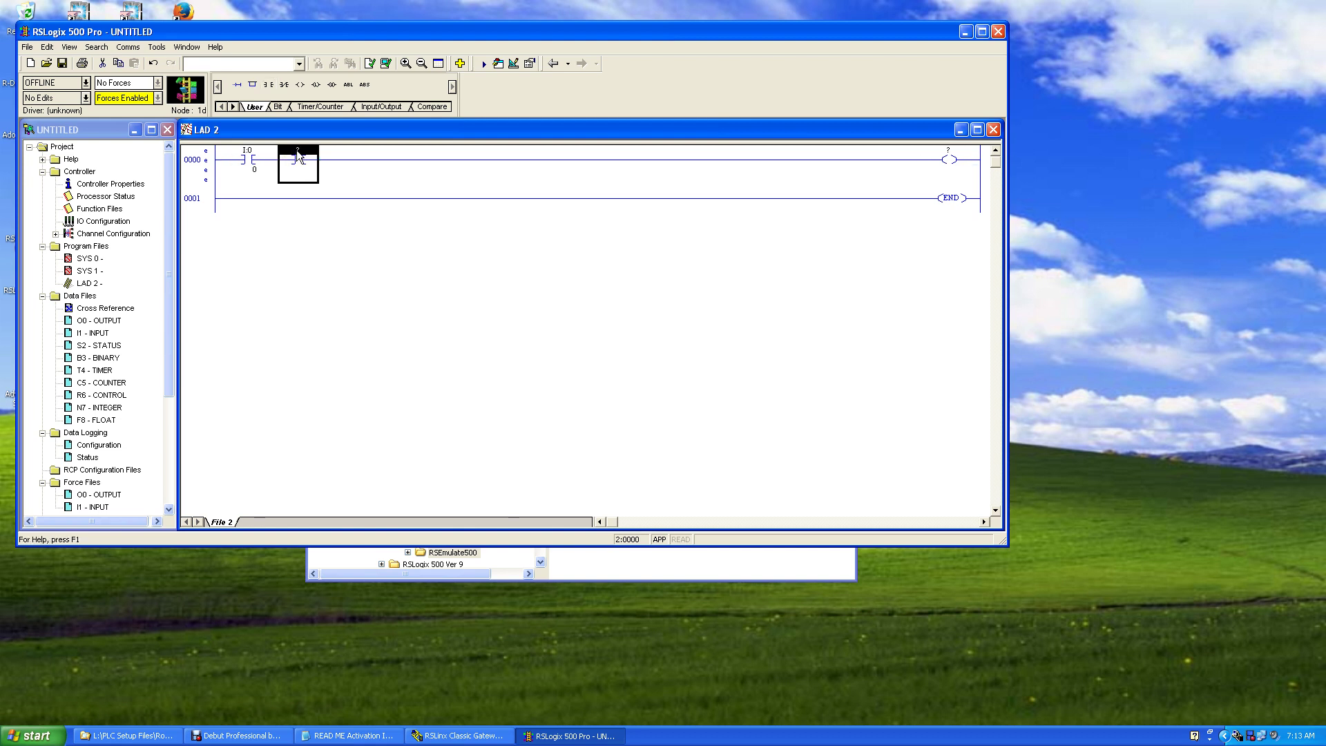
pyautogui.doubleClick(293, 146)
pyautogui.write('I')
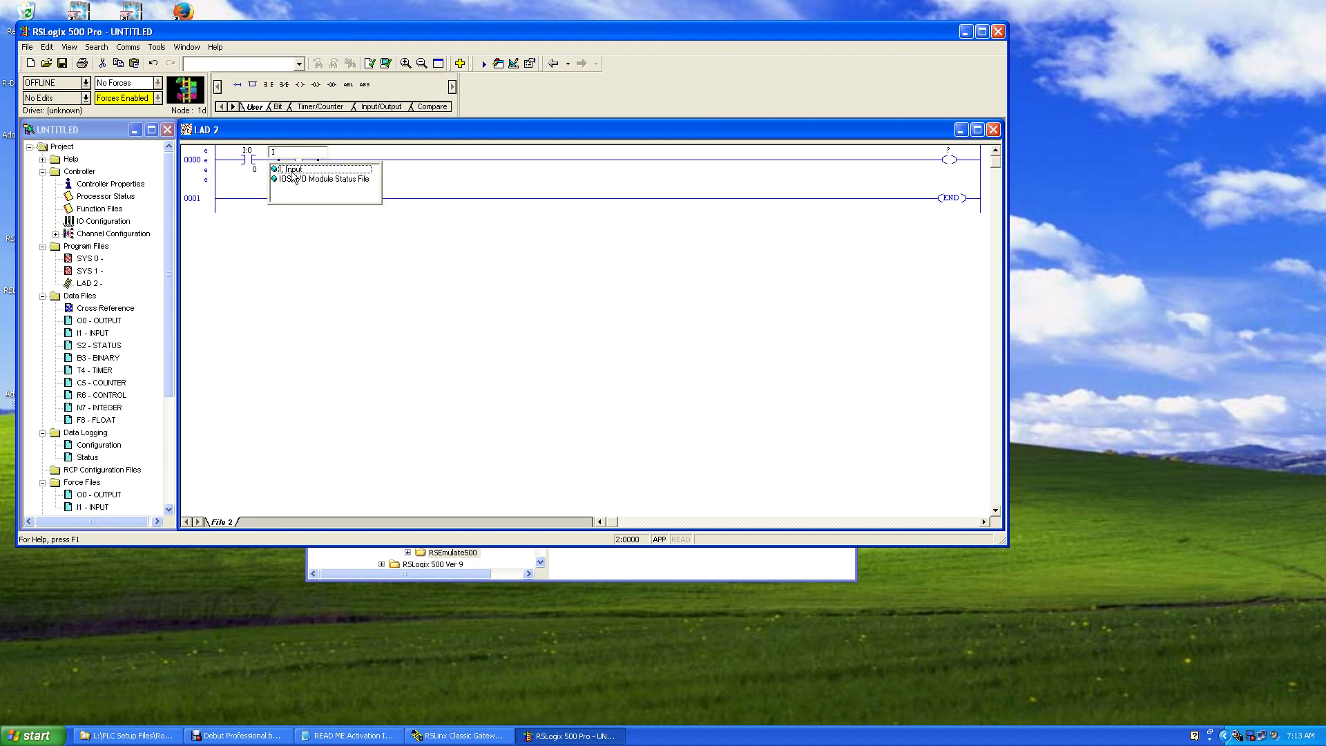
pyautogui.click(291, 172)
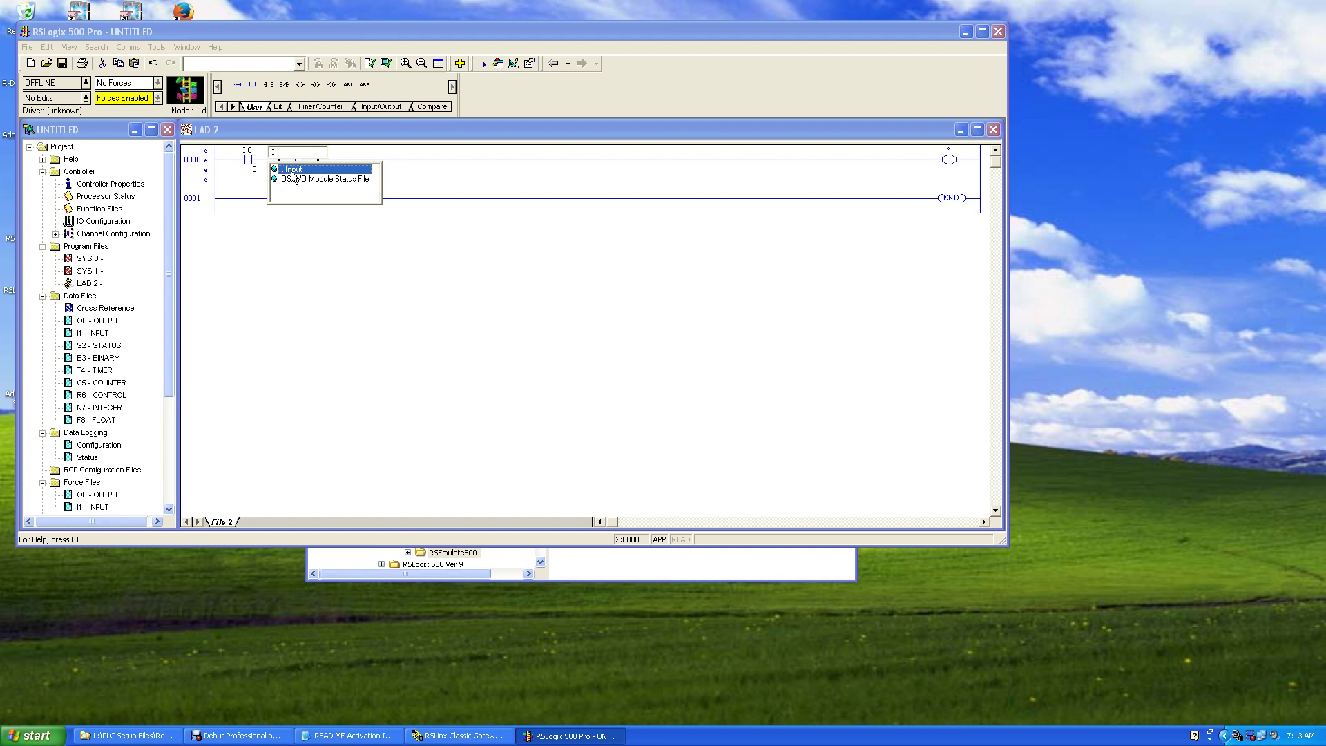
pyautogui.click(292, 171)
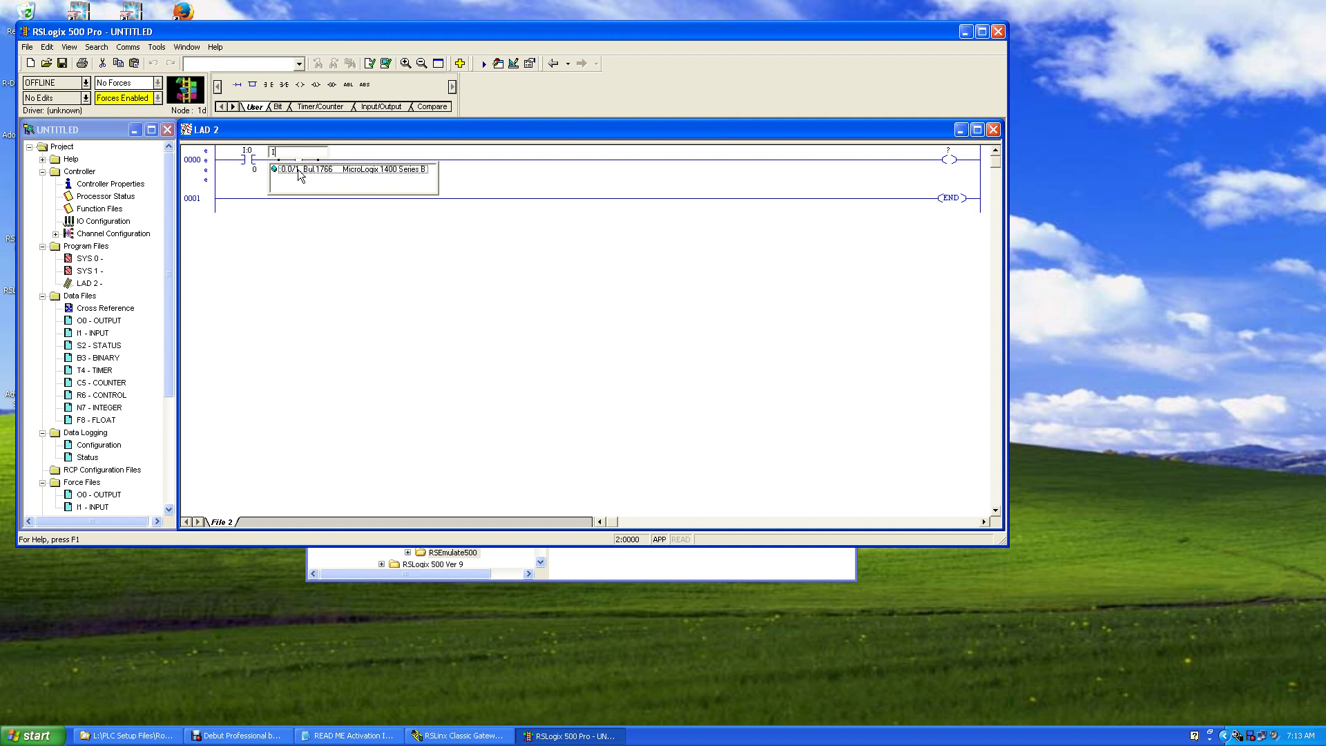
pyautogui.click(297, 169)
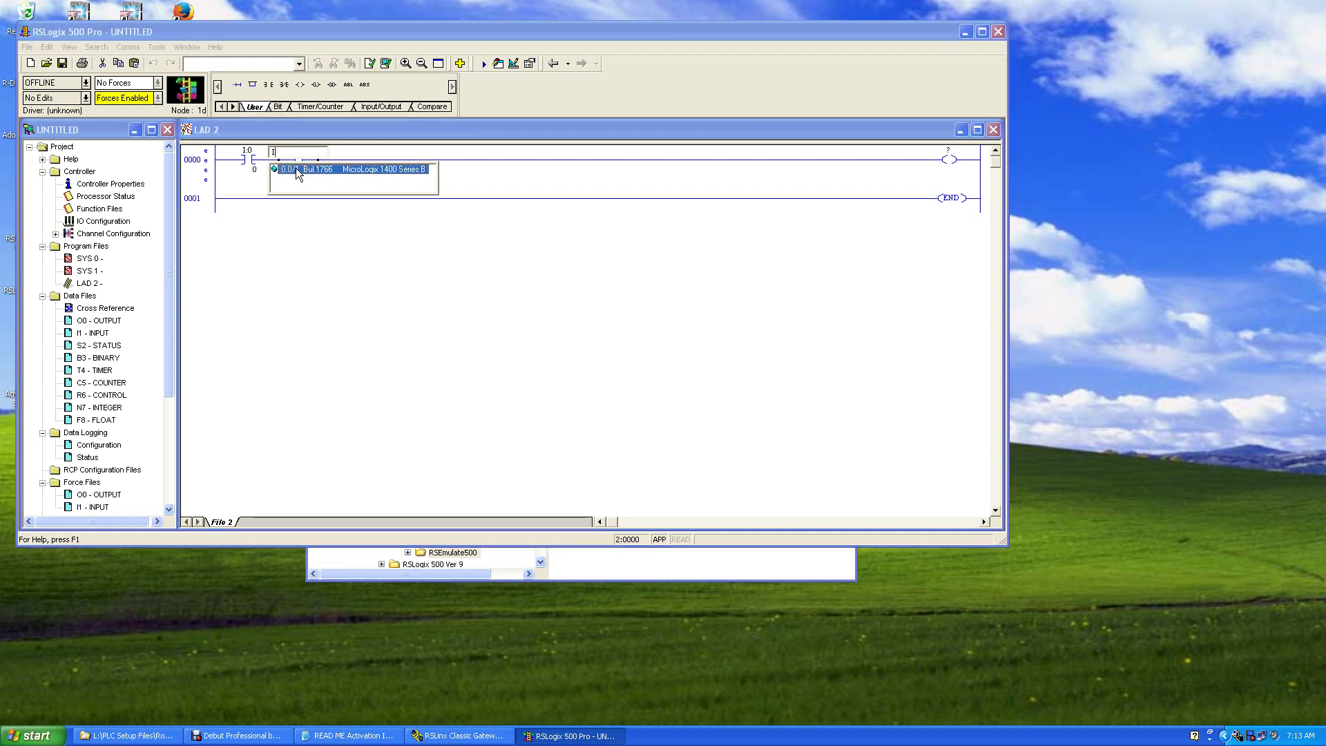
pyautogui.click(292, 166)
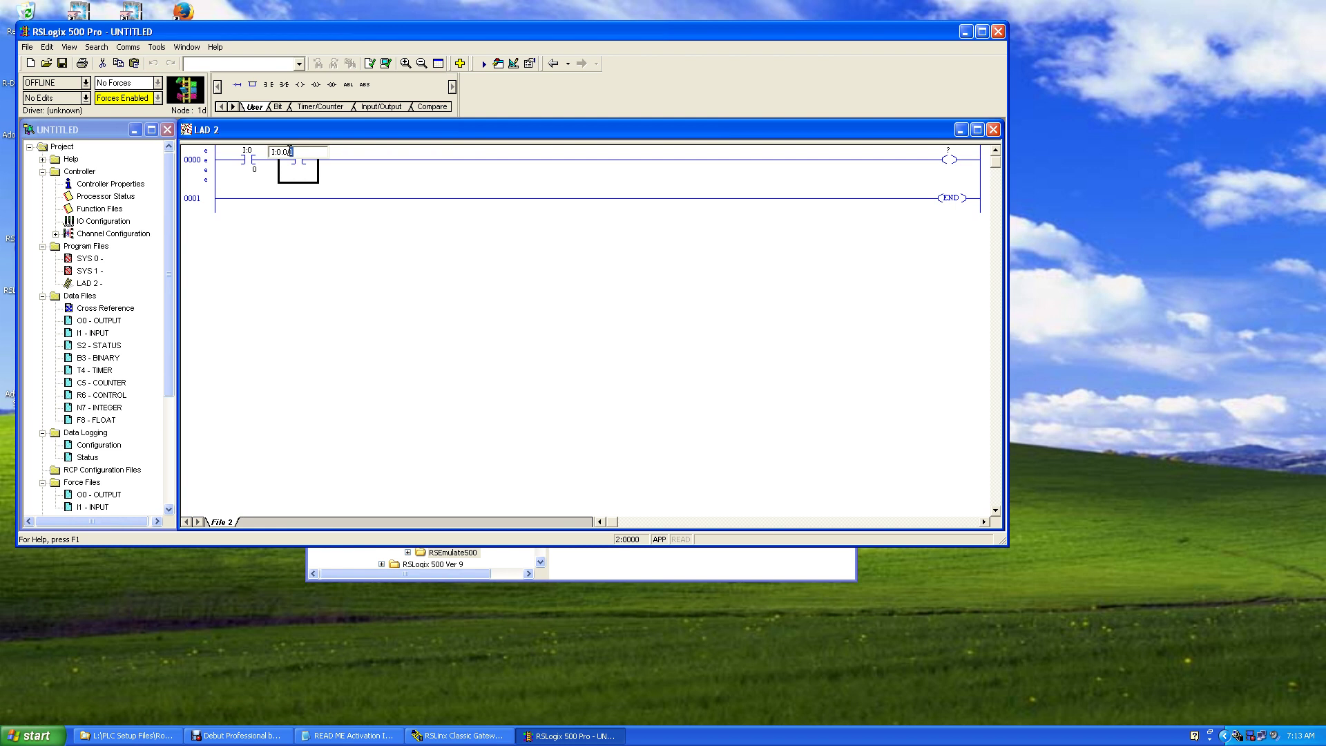
pyautogui.press('Return')
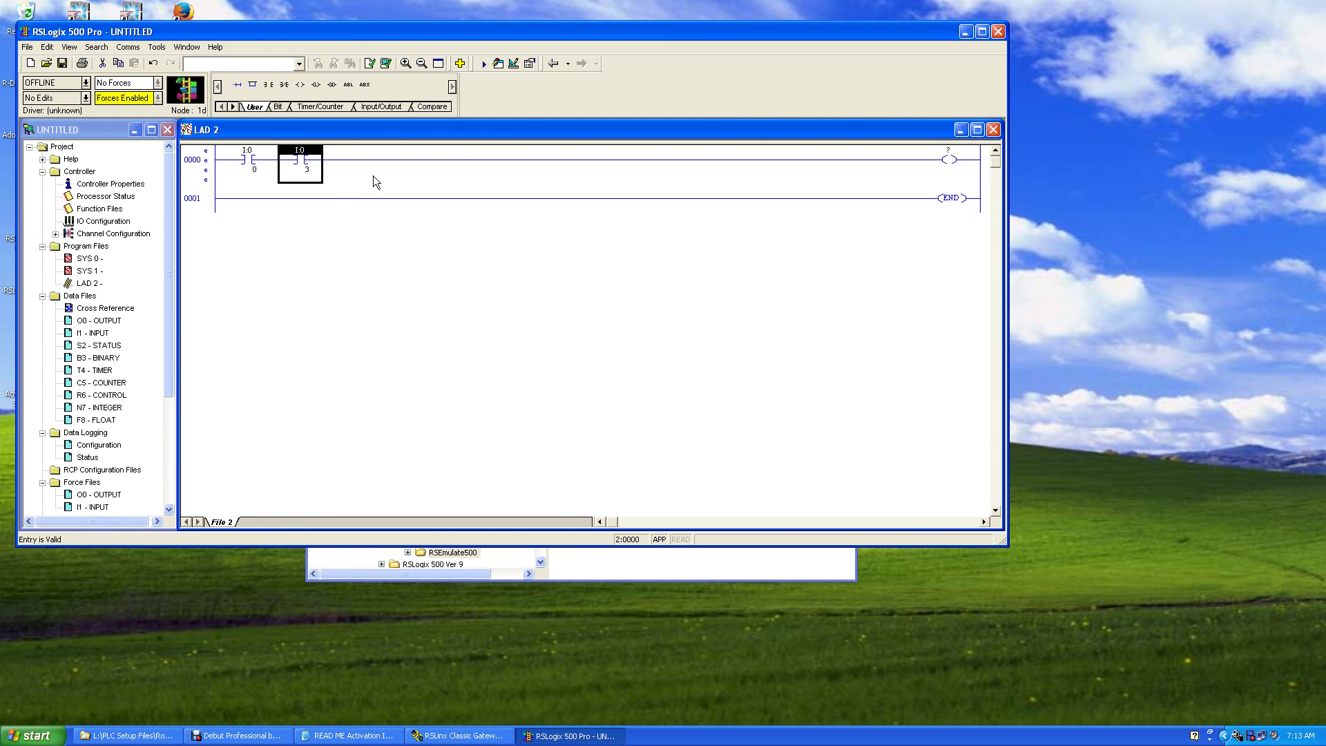
pyautogui.moveTo(284, 84); pyautogui.dragTo(339, 160)
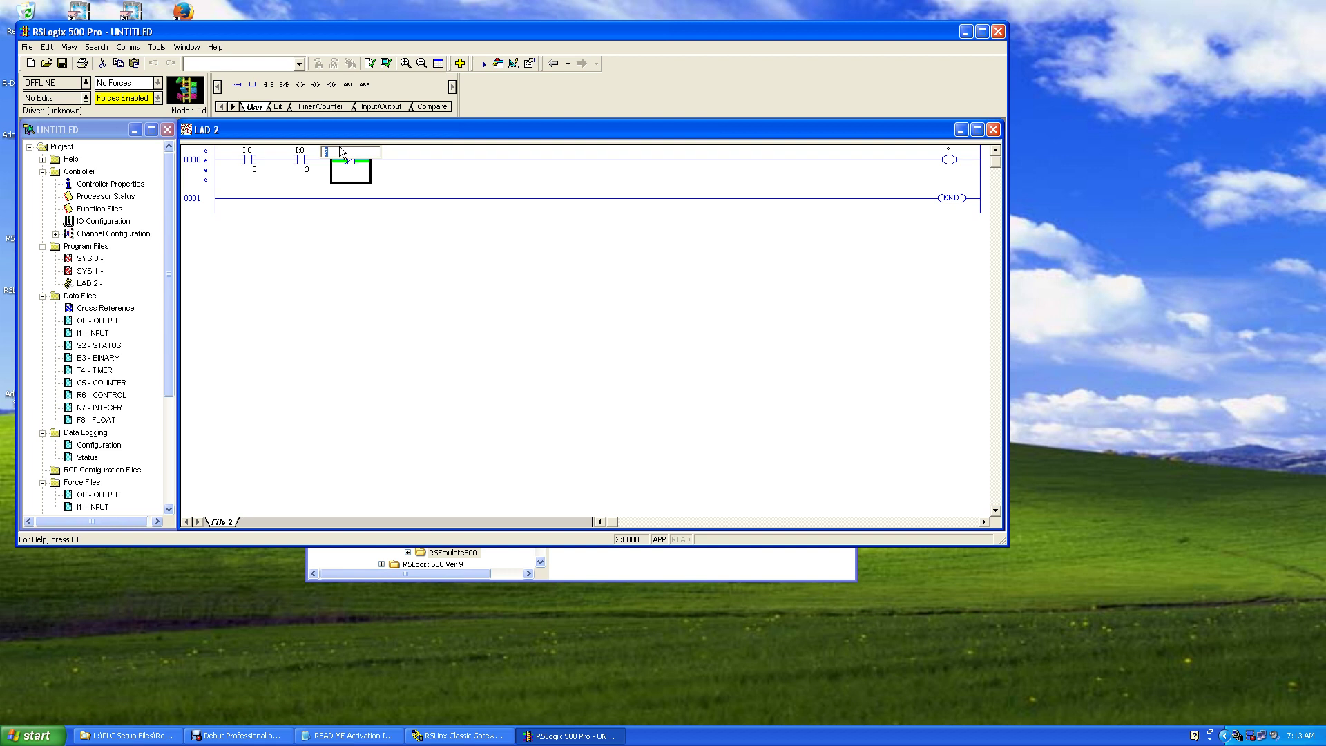
pyautogui.write('I')
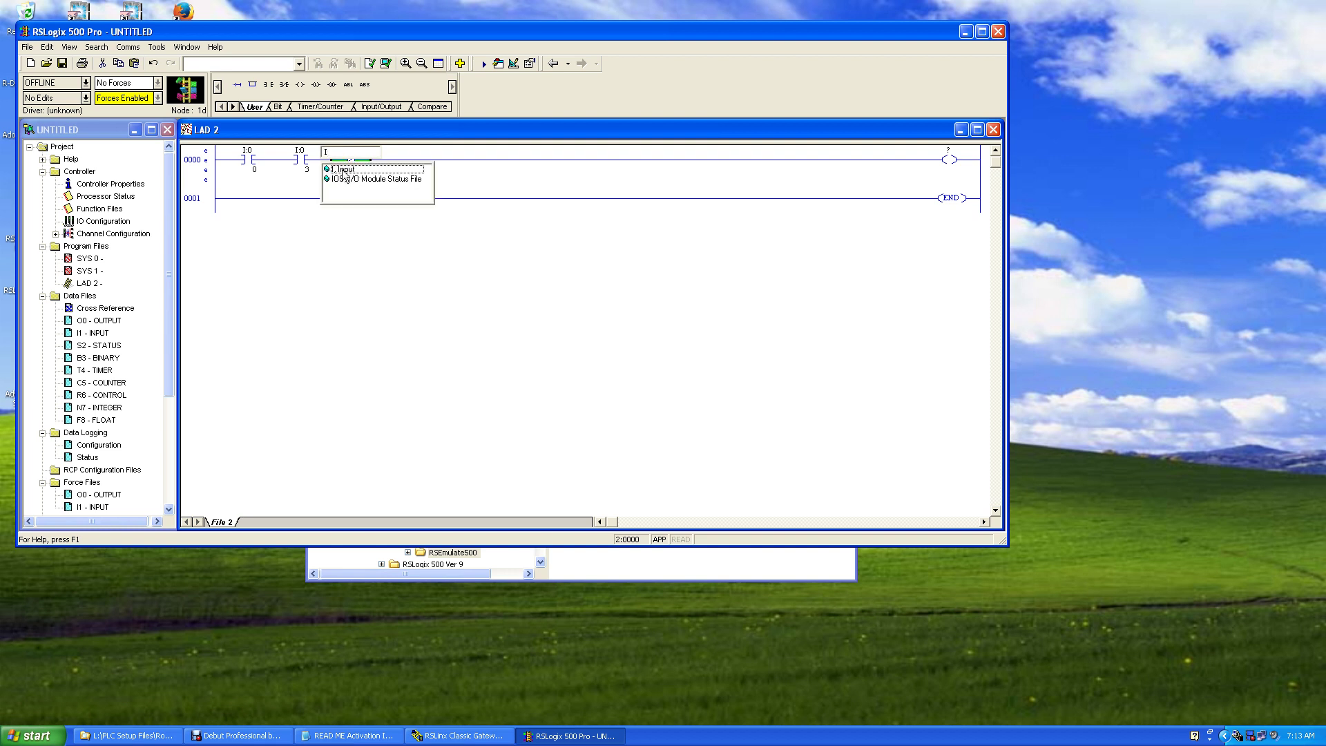
pyautogui.doubleClick(343, 170)
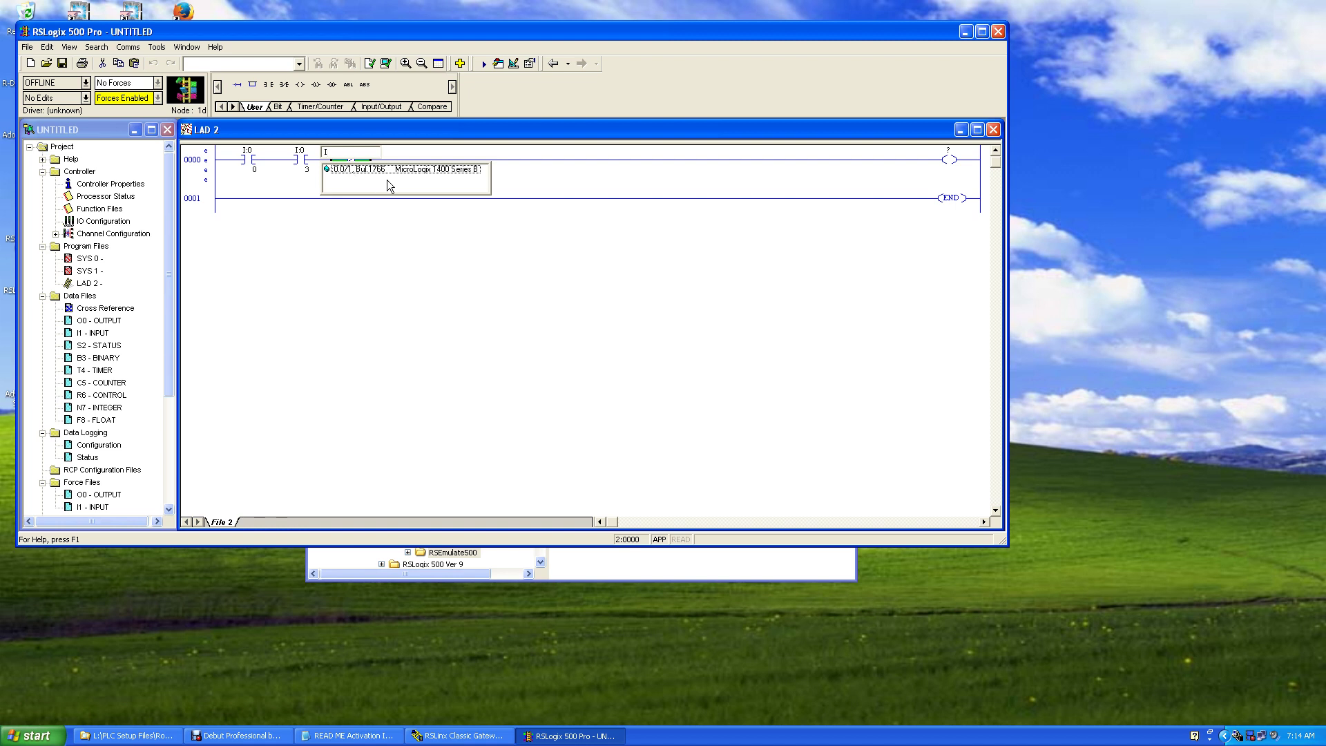
pyautogui.press('Return')
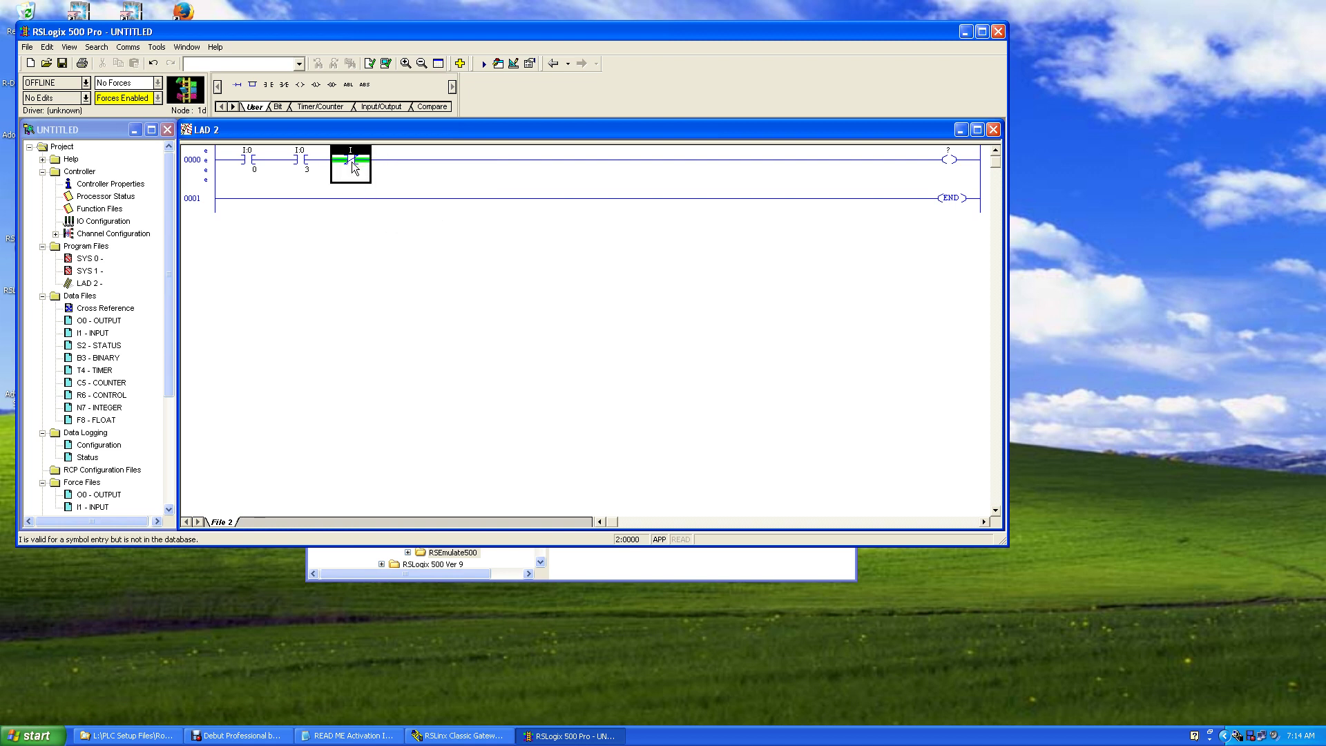
pyautogui.rightClick(348, 158)
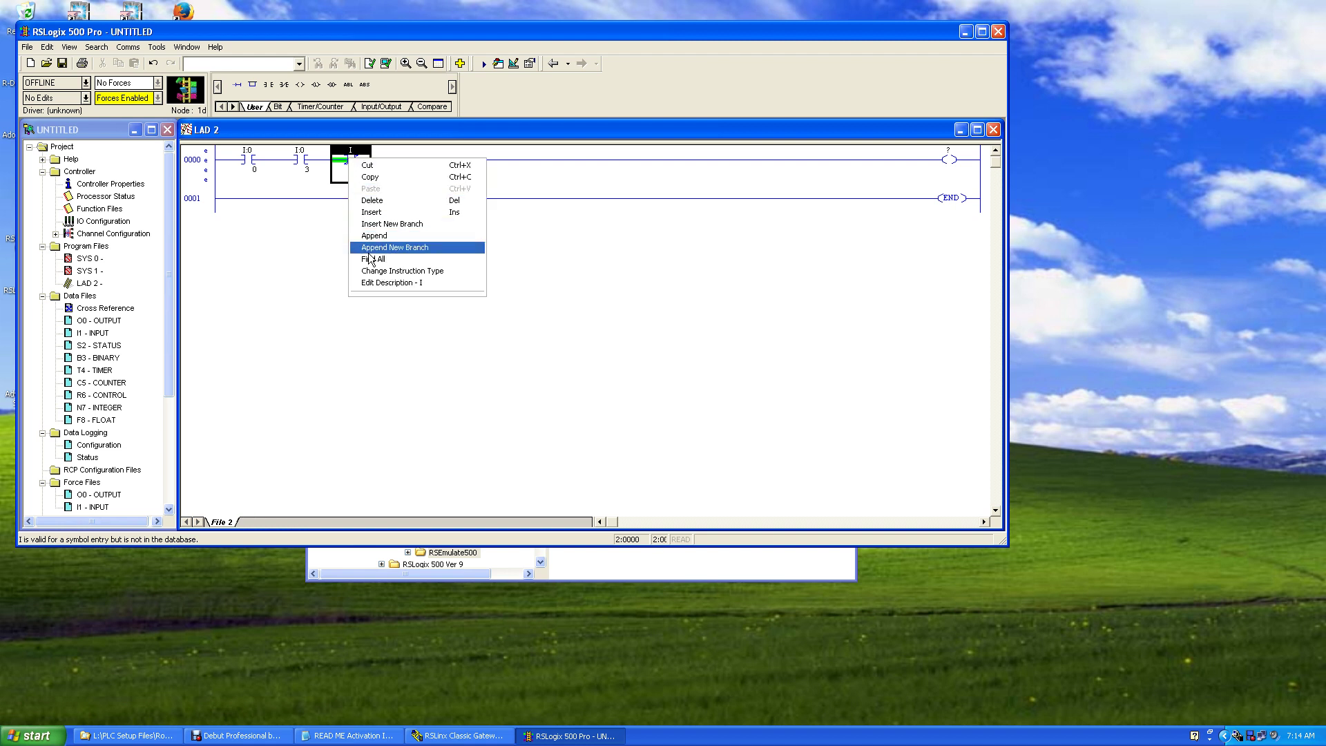
pyautogui.click(373, 201)
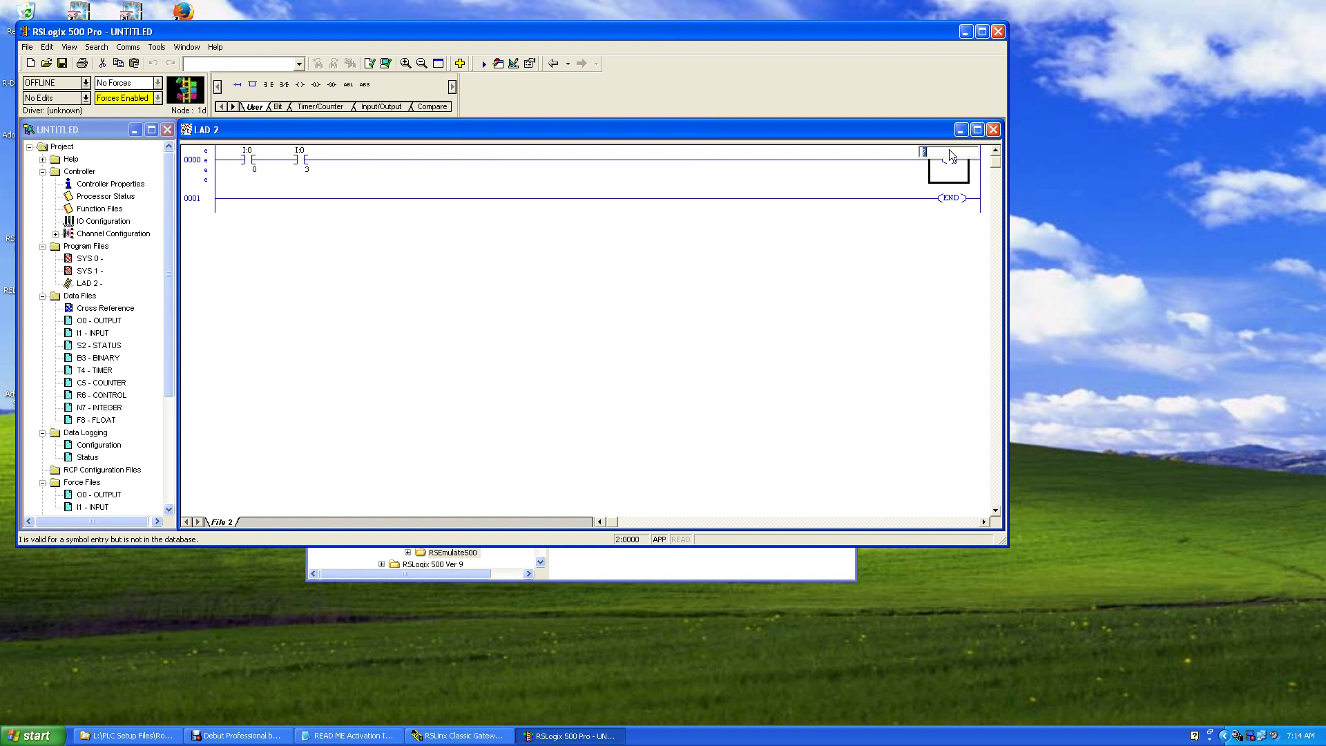
# Address the rung 0000 output coil to O:0/0 from the Output file's address list.
pyautogui.doubleClick(948, 149)
pyautogui.write('O')
pyautogui.click(942, 168)
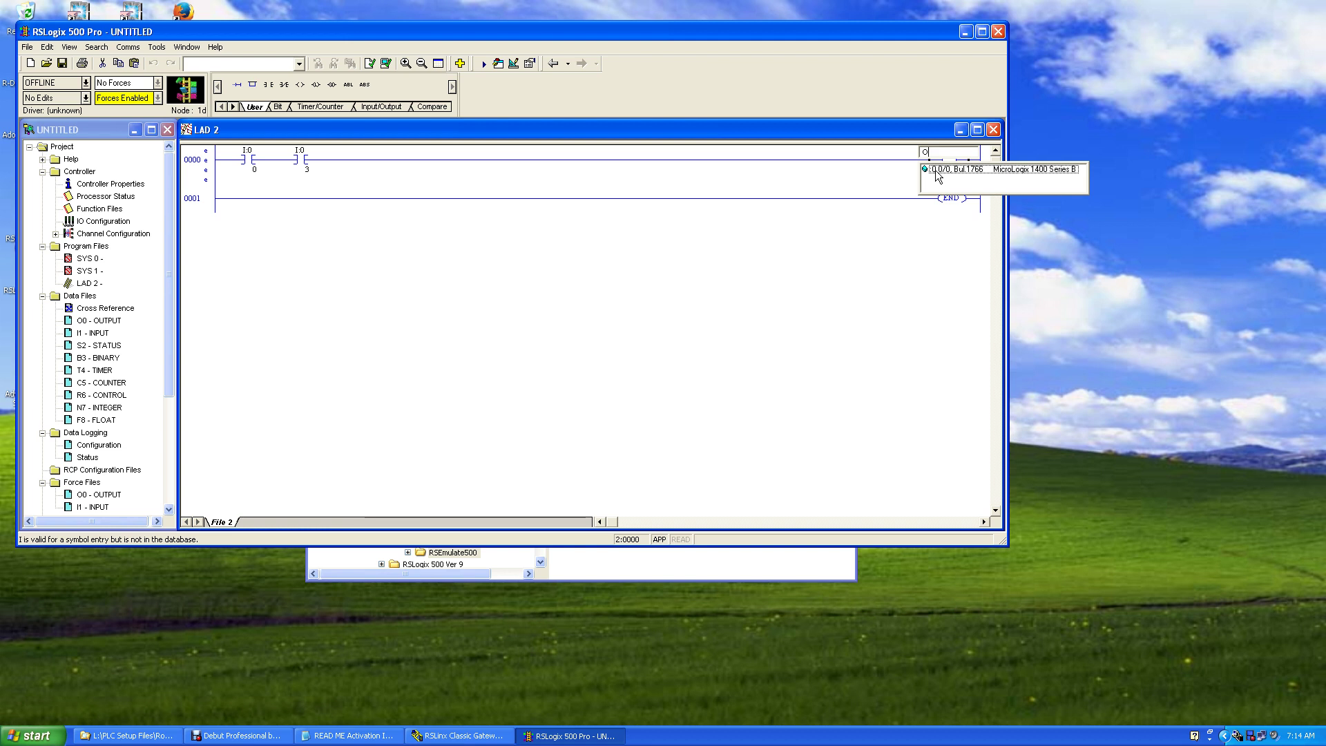
pyautogui.click(966, 170)
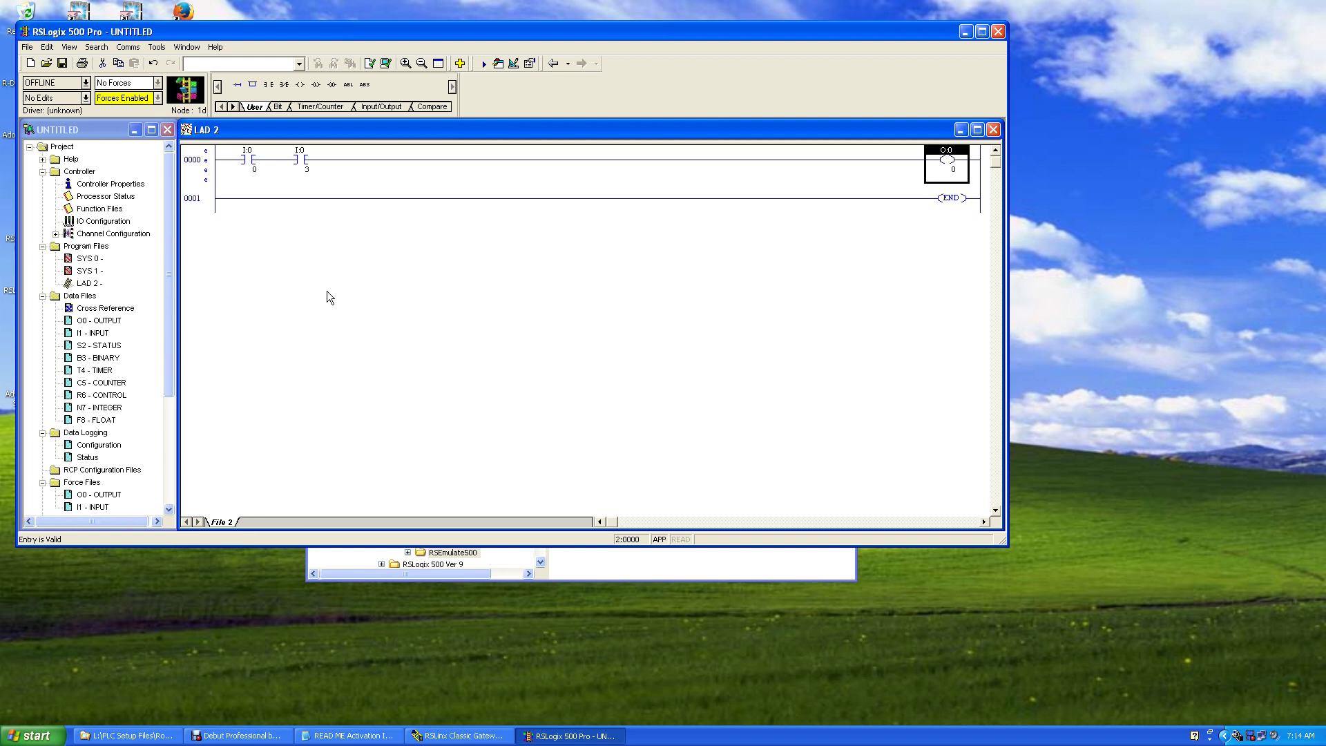
# Verify the project, back out of Save As, and select Controller Properties in the project tree.
pyautogui.click(386, 65)
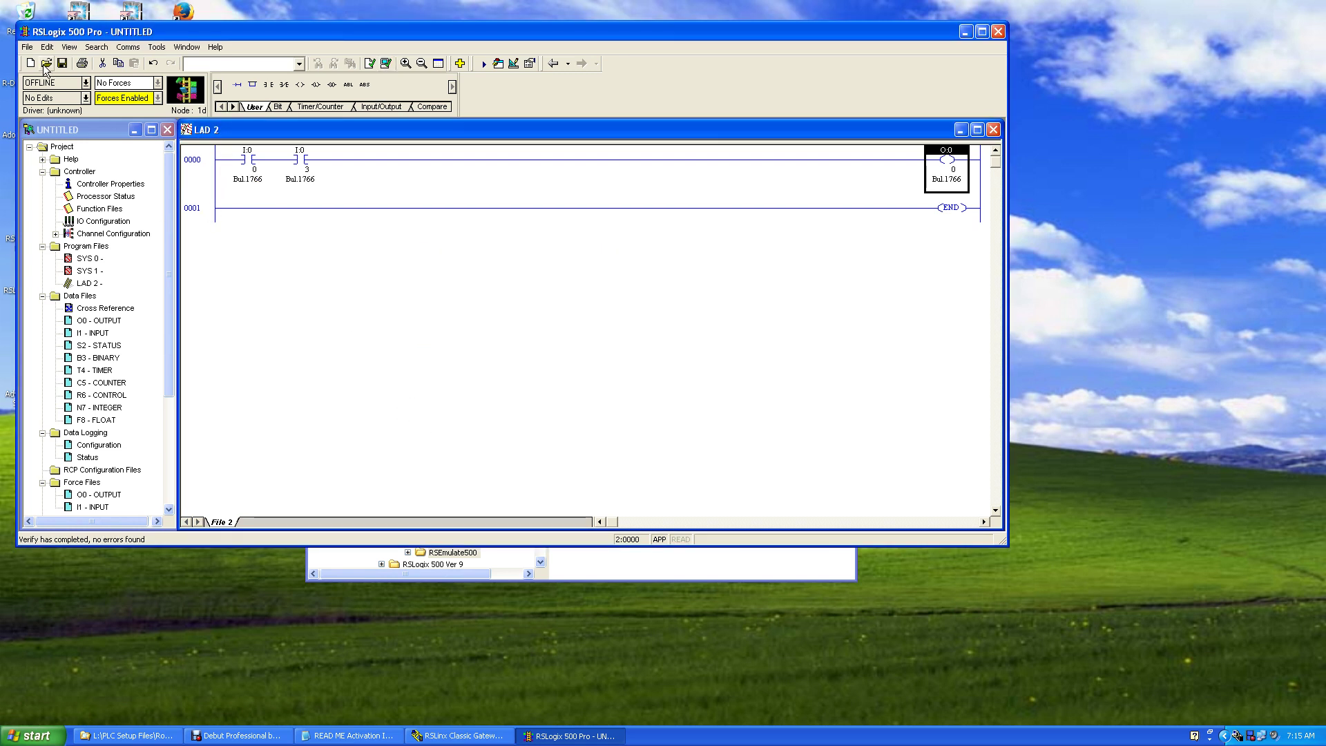
pyautogui.click(27, 47)
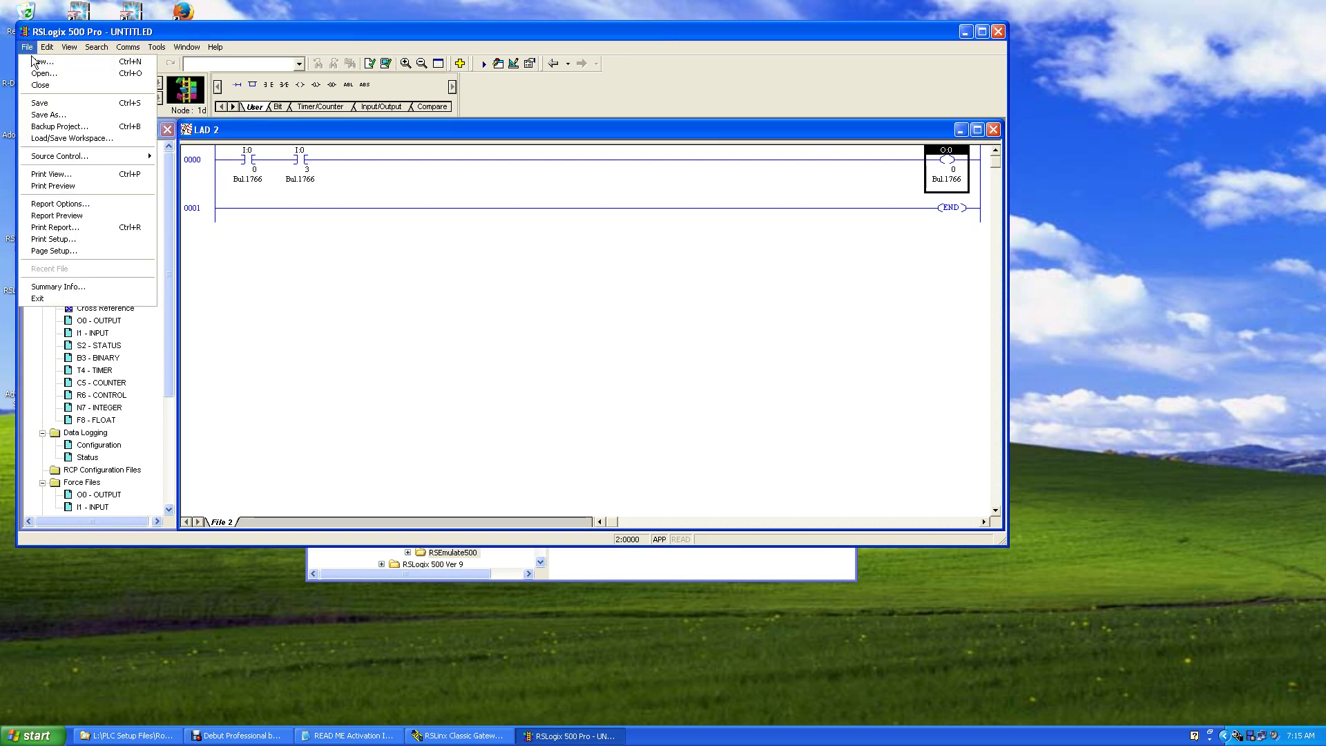
pyautogui.click(59, 115)
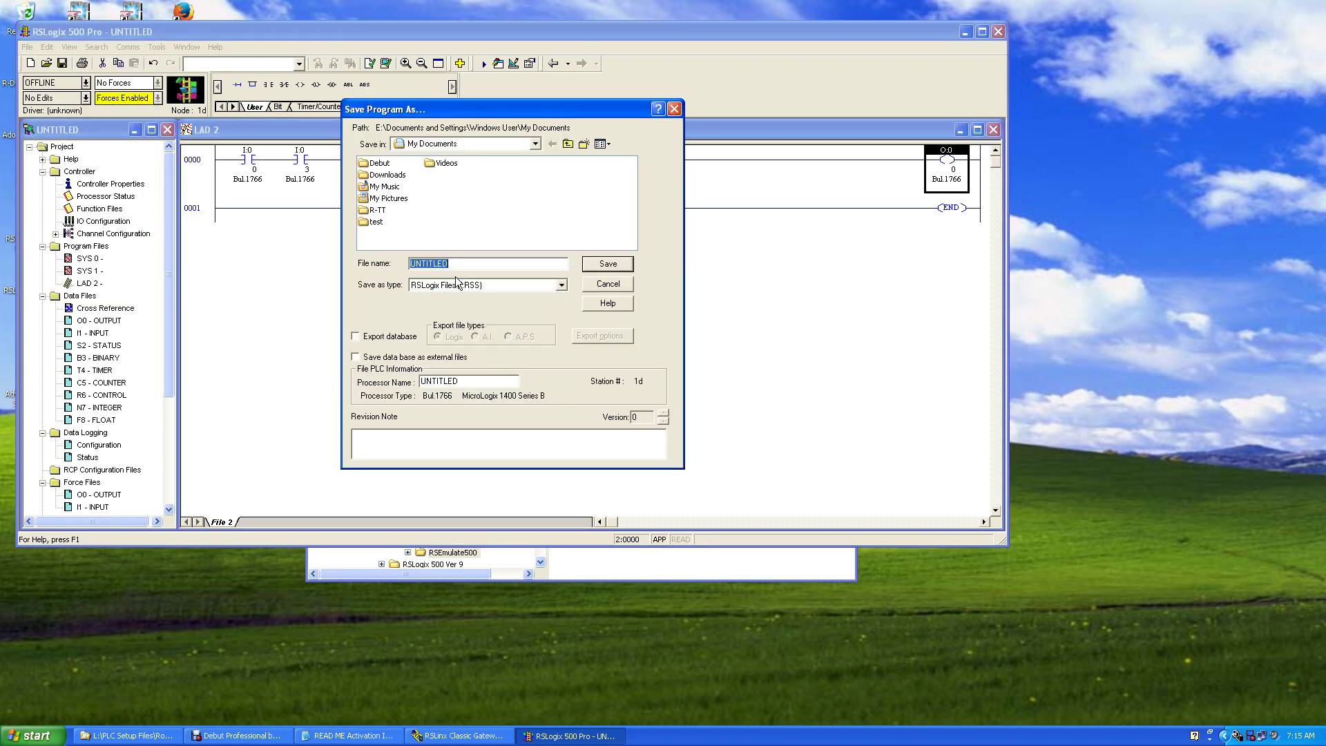
pyautogui.click(608, 283)
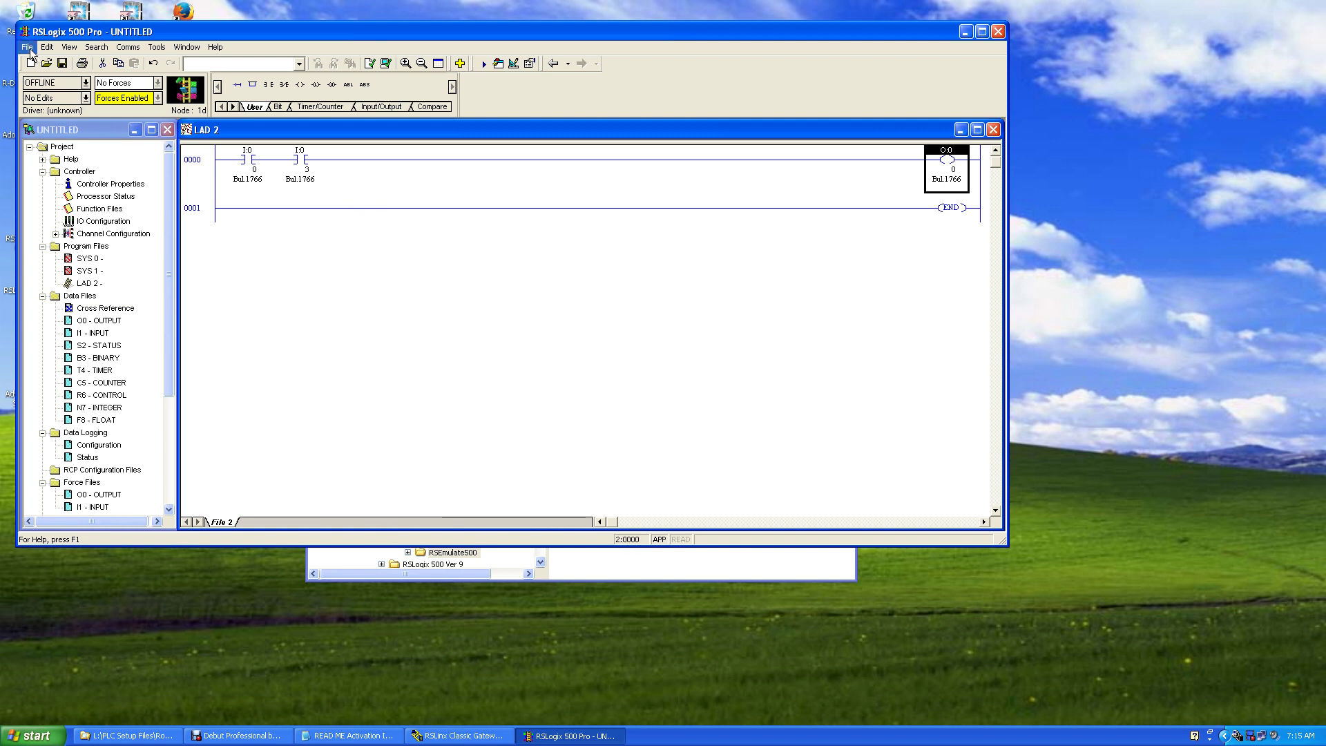
pyautogui.click(106, 184)
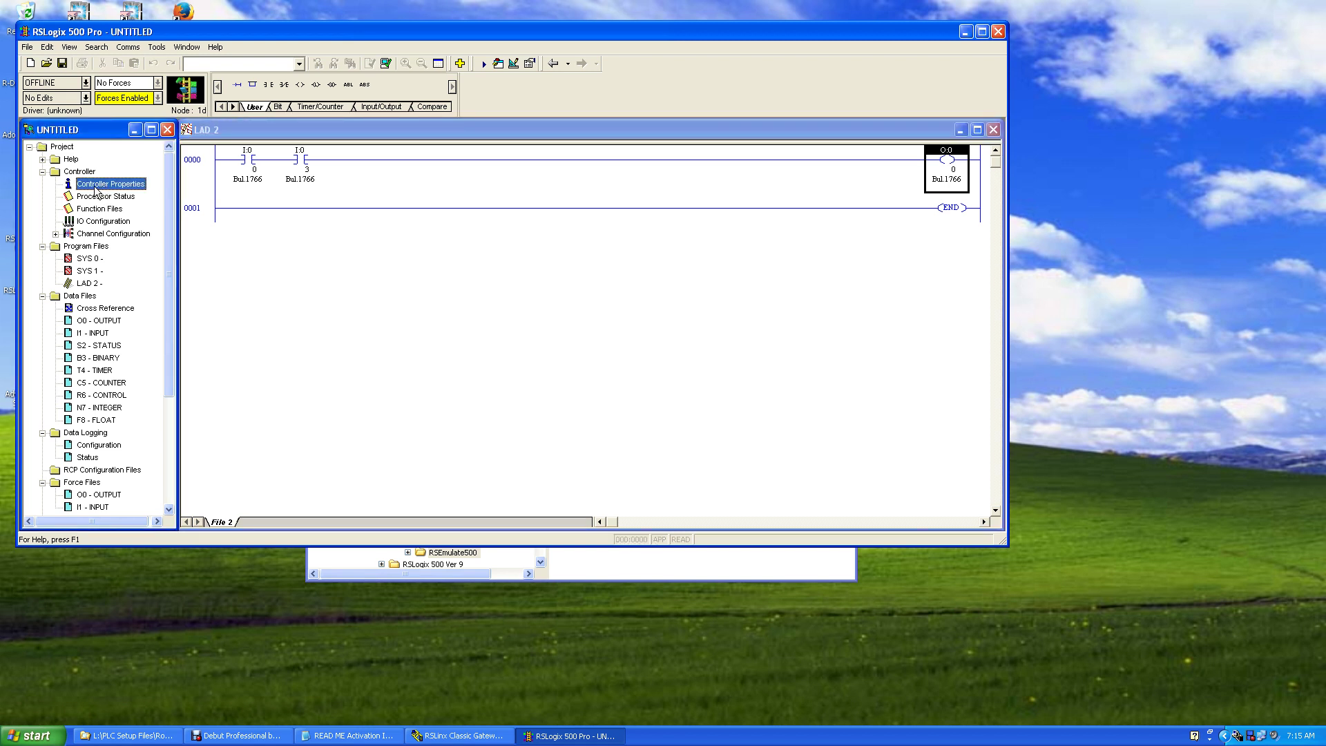
# In Controller Properties, set Processor Type to MicroLogix 1400 Series A, apply, confirm and close.
pyautogui.doubleClick(97, 192)
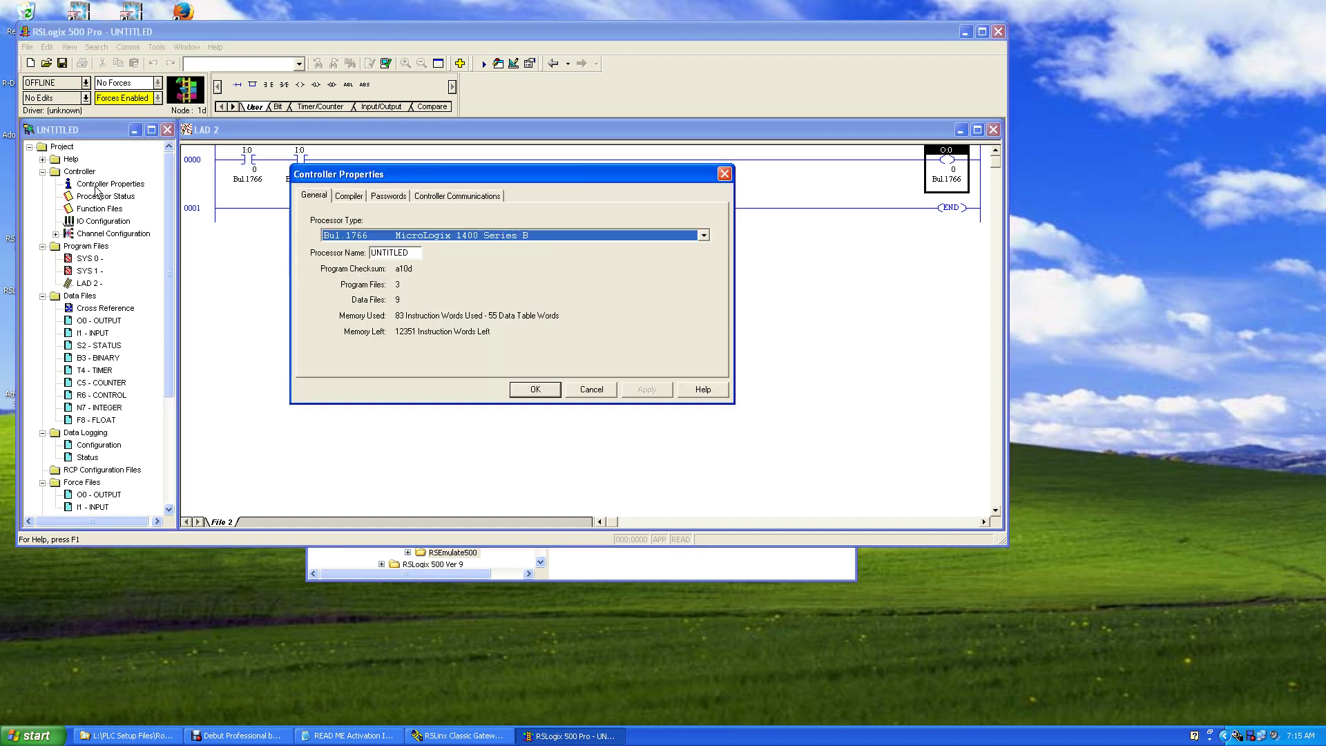
pyautogui.click(703, 235)
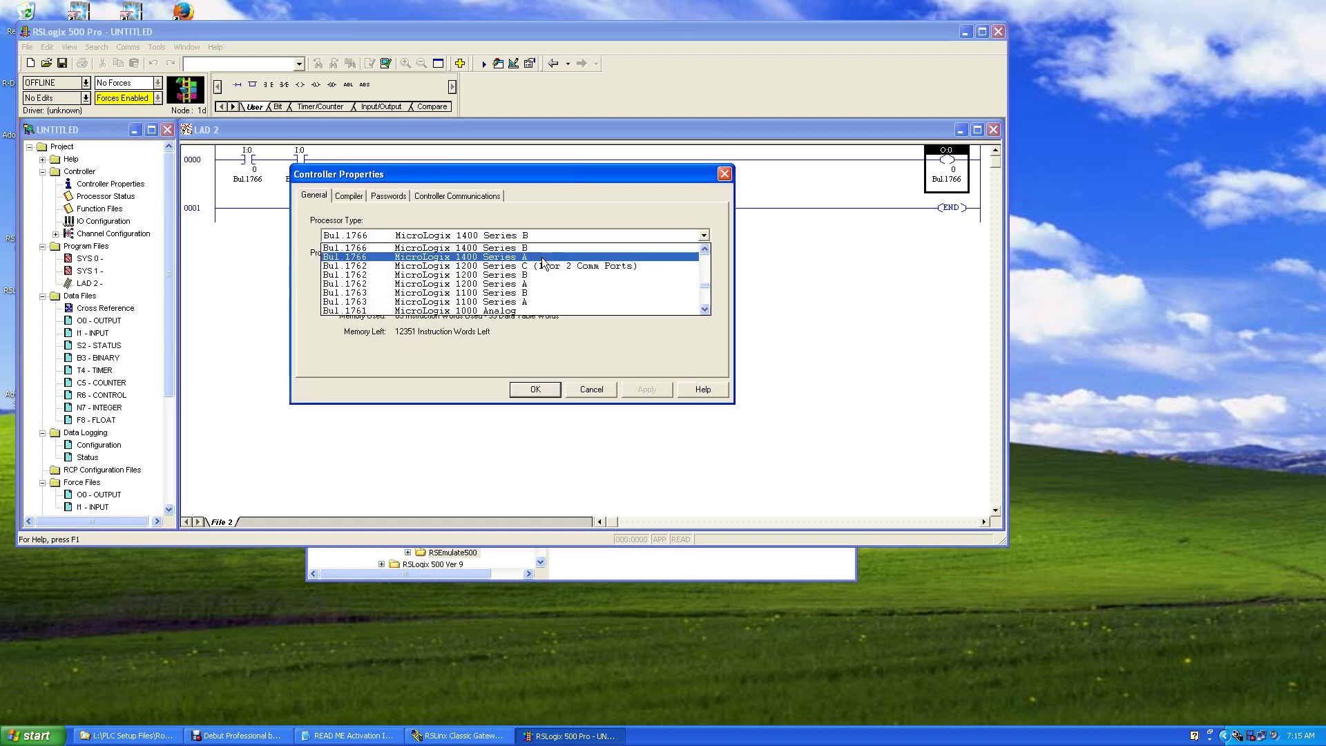
pyautogui.click(541, 257)
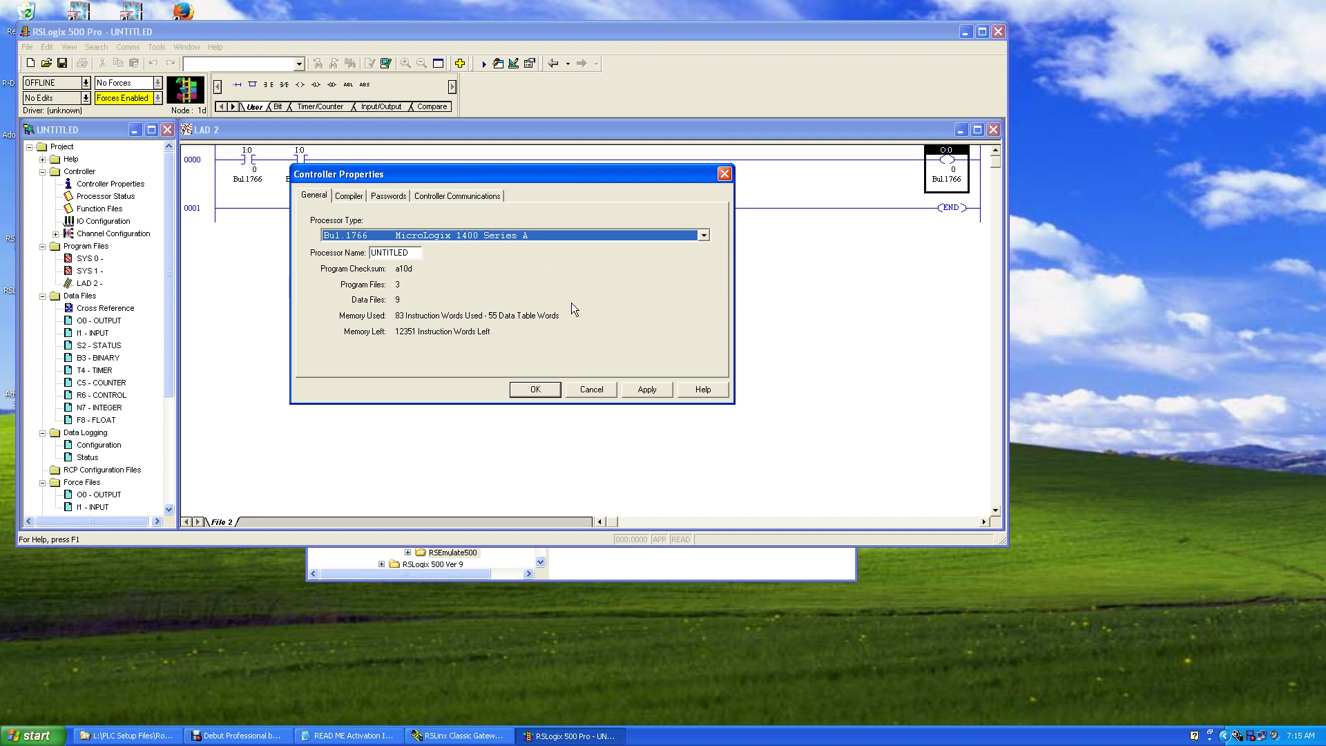
pyautogui.click(704, 235)
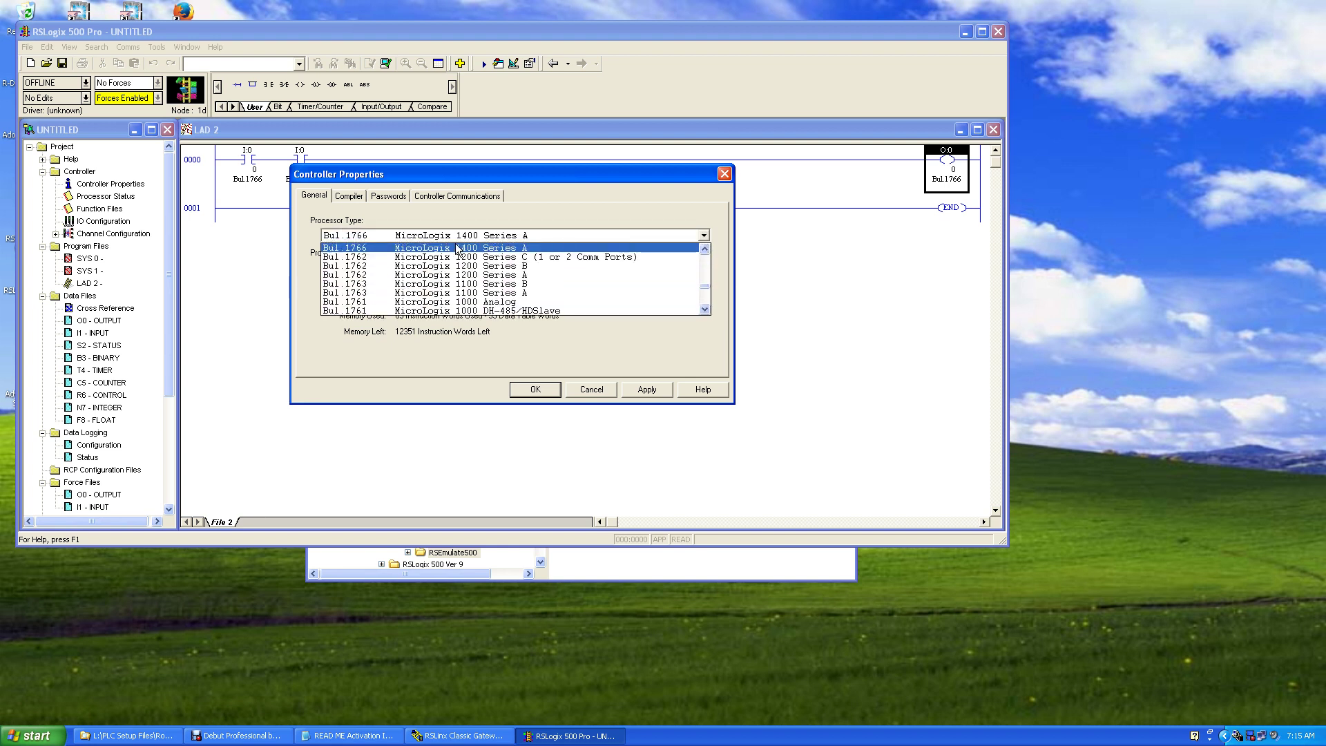
pyautogui.click(704, 248)
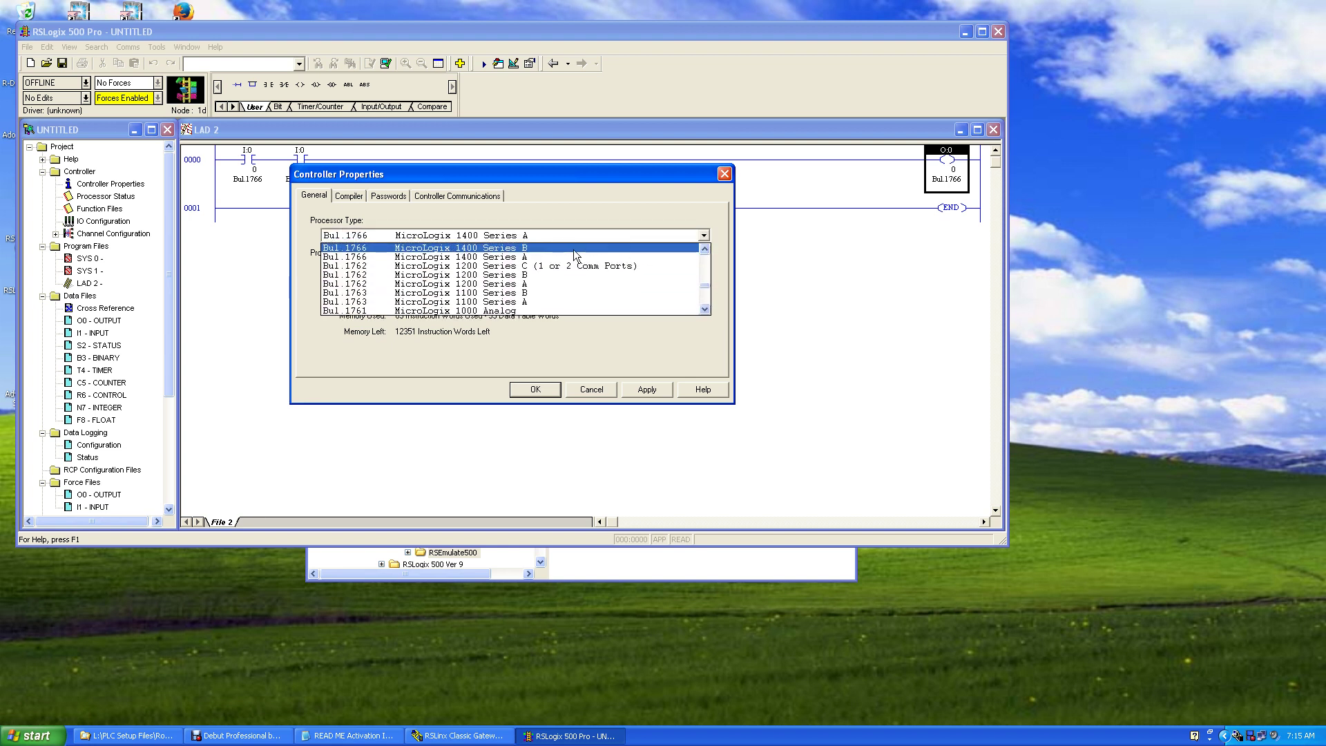
pyautogui.click(500, 263)
pyautogui.click(638, 388)
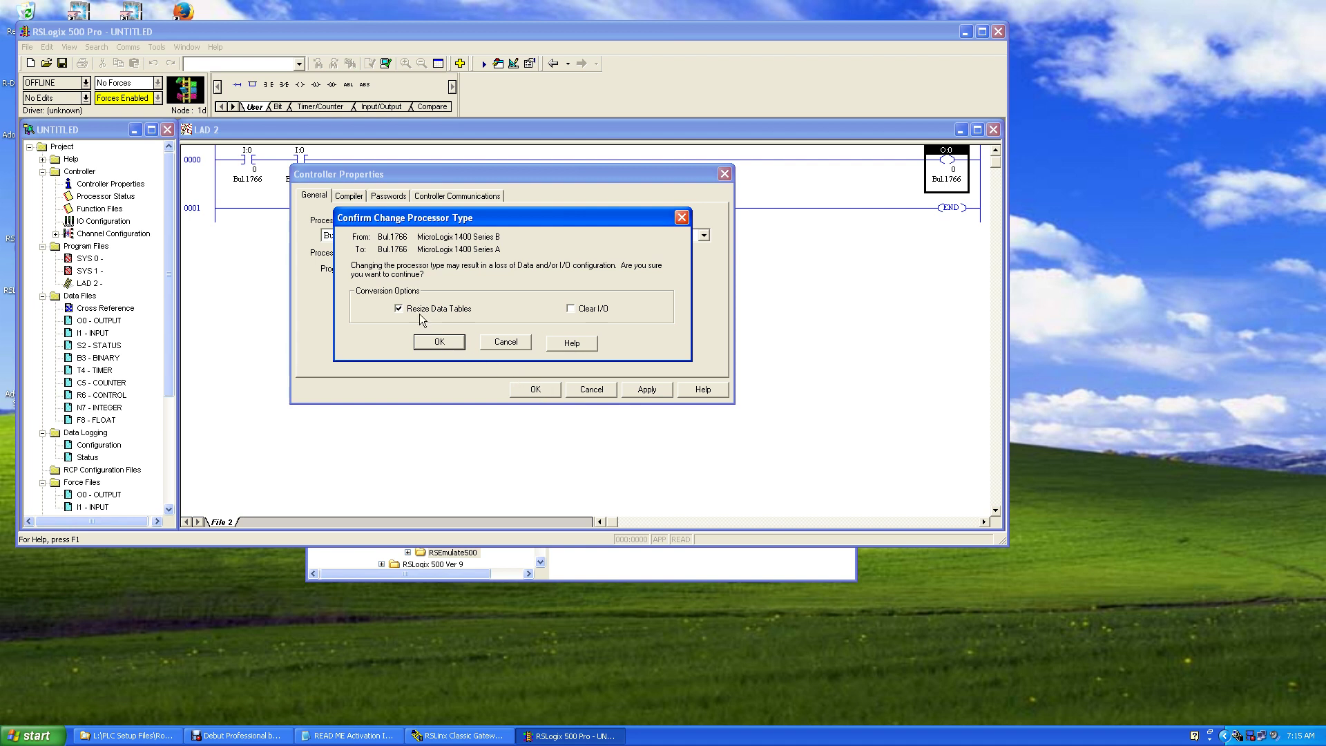
pyautogui.click(445, 343)
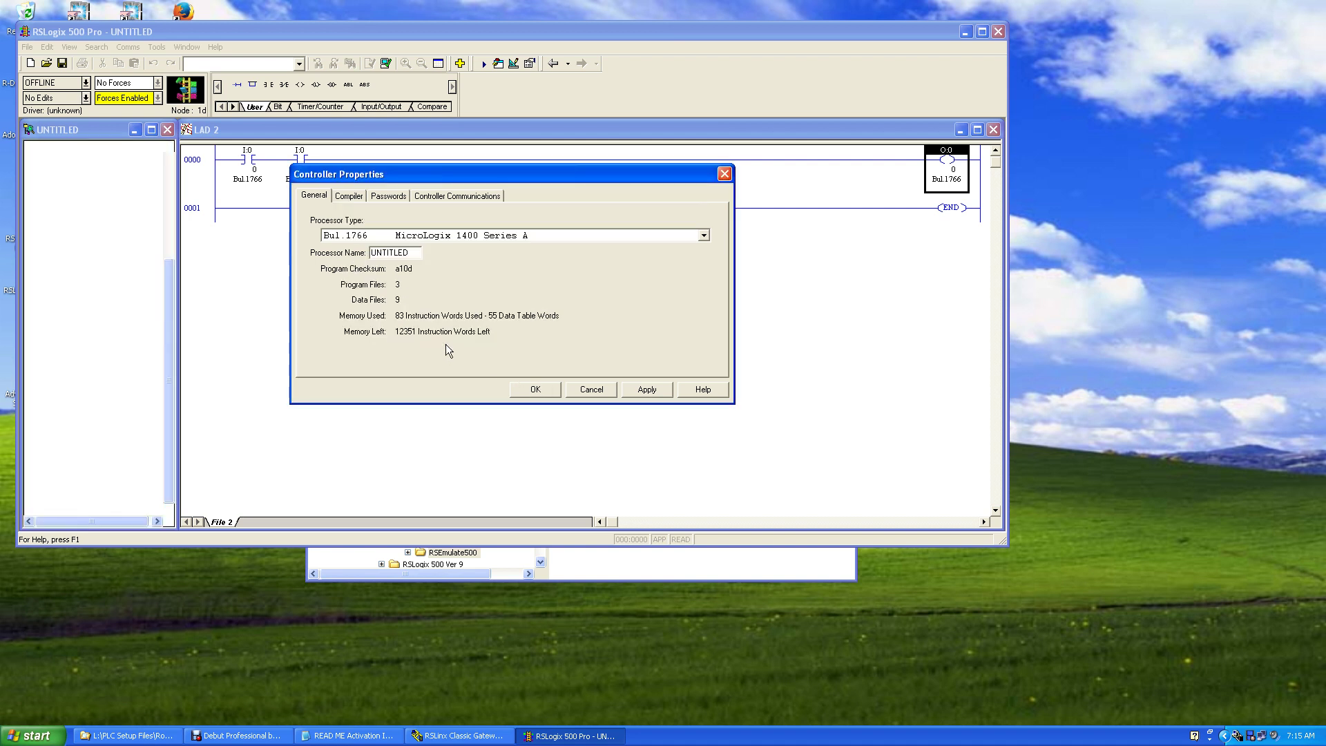
pyautogui.click(545, 387)
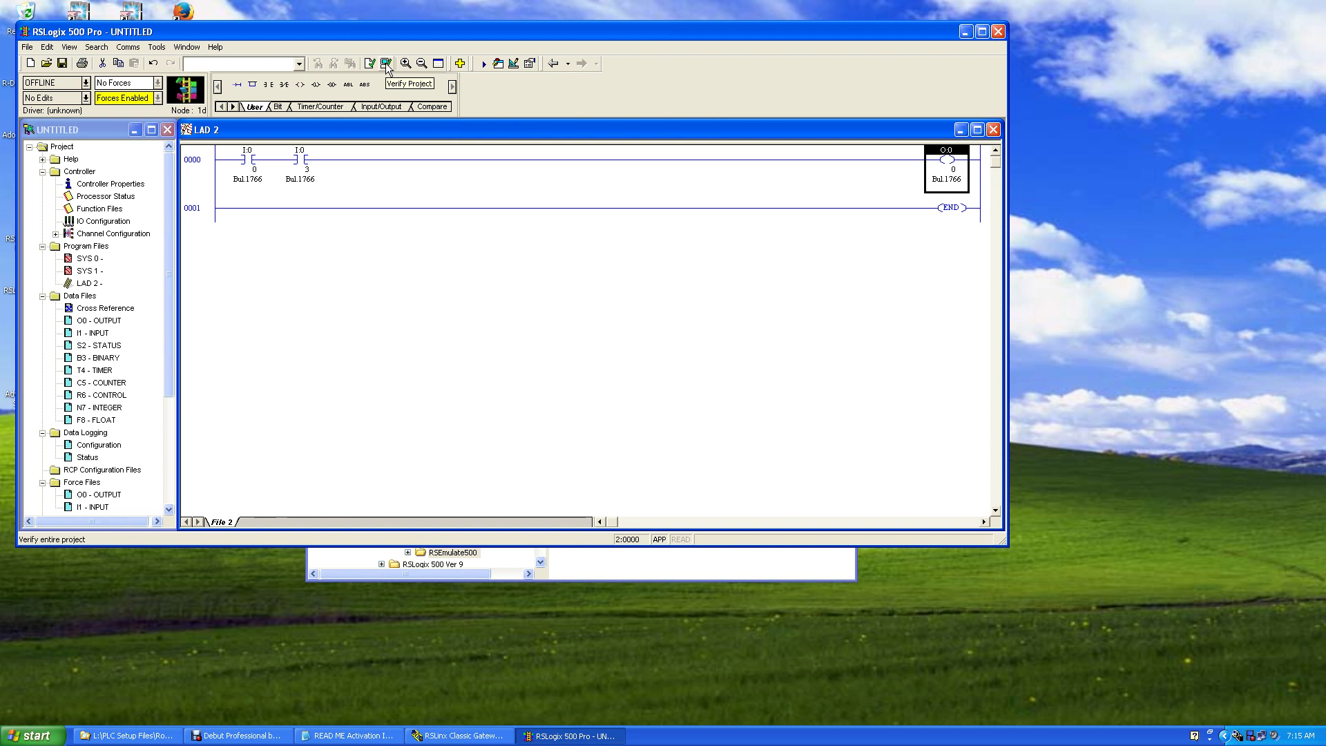
# Re-verify the project, shift the RSLogix window, and readjust the project tree width.
pyautogui.click(386, 64)
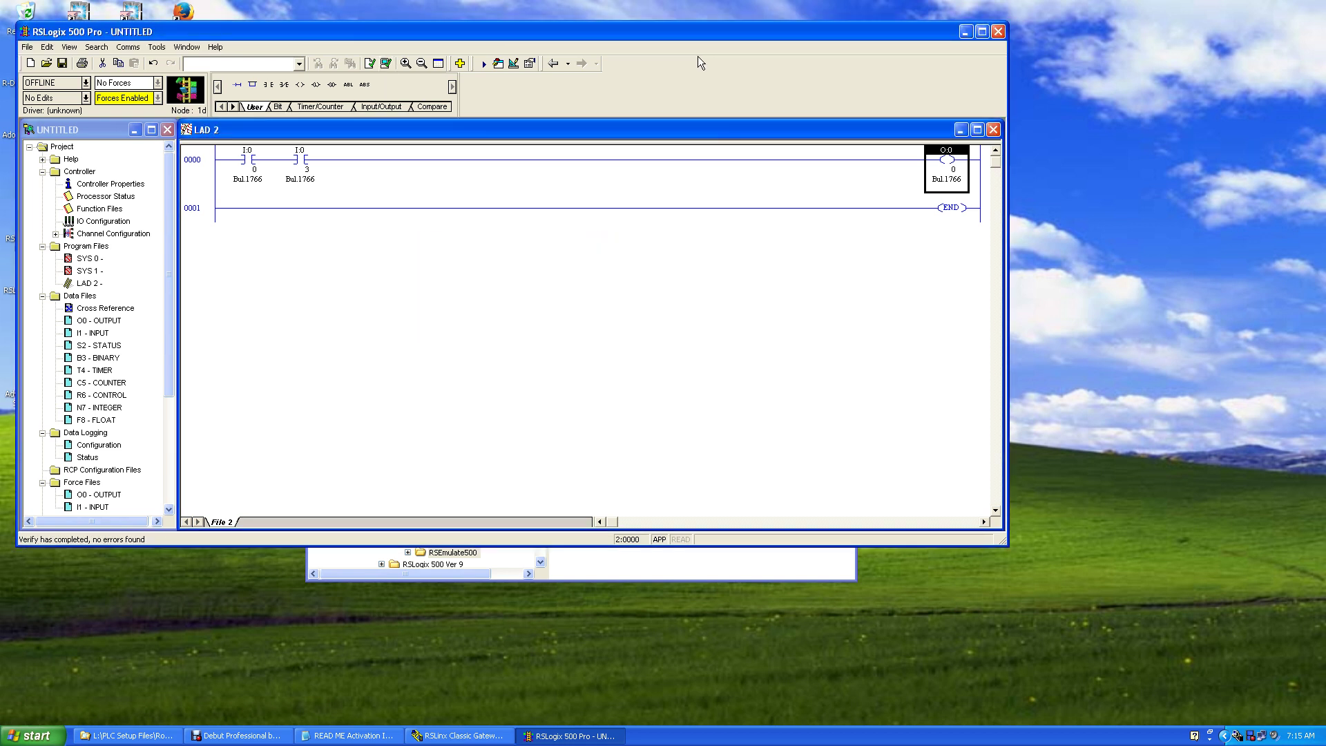
pyautogui.moveTo(697, 32); pyautogui.dragTo(1007, 58)
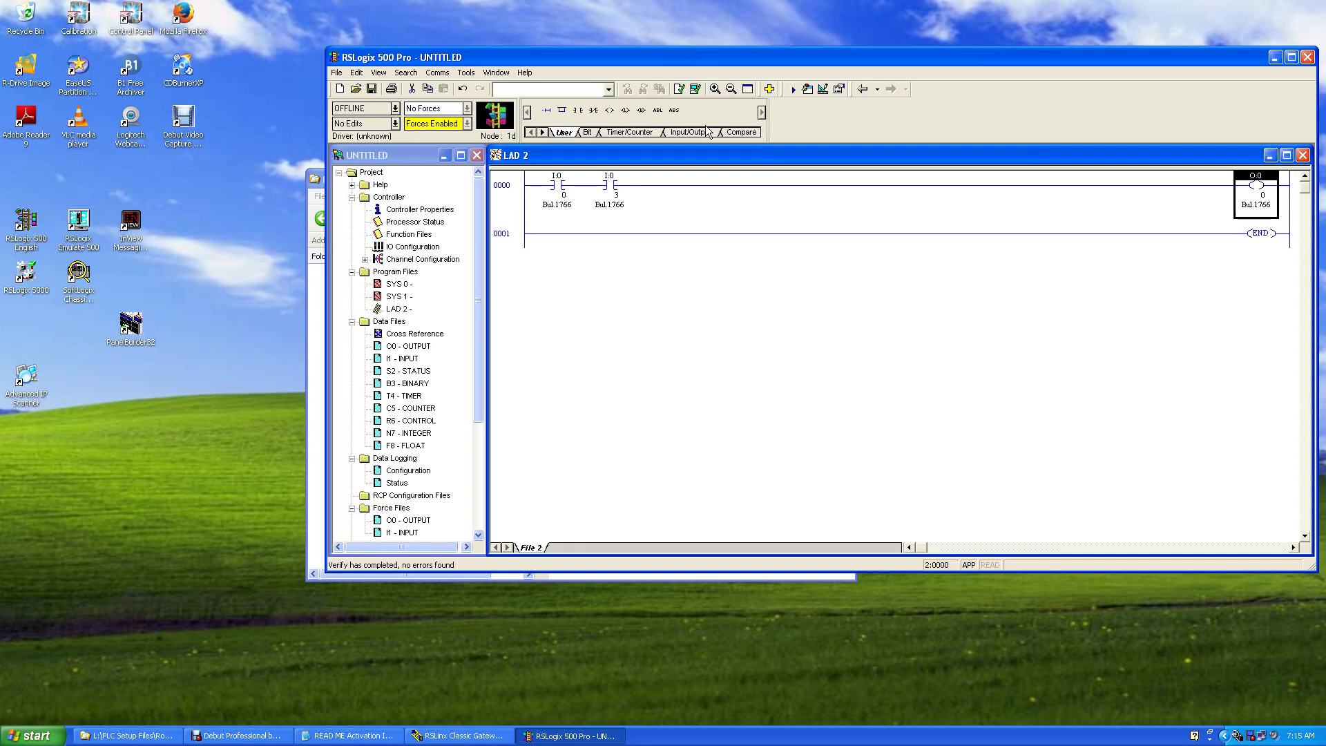
pyautogui.click(329, 267)
pyautogui.moveTo(619, 277); pyautogui.dragTo(621, 284)
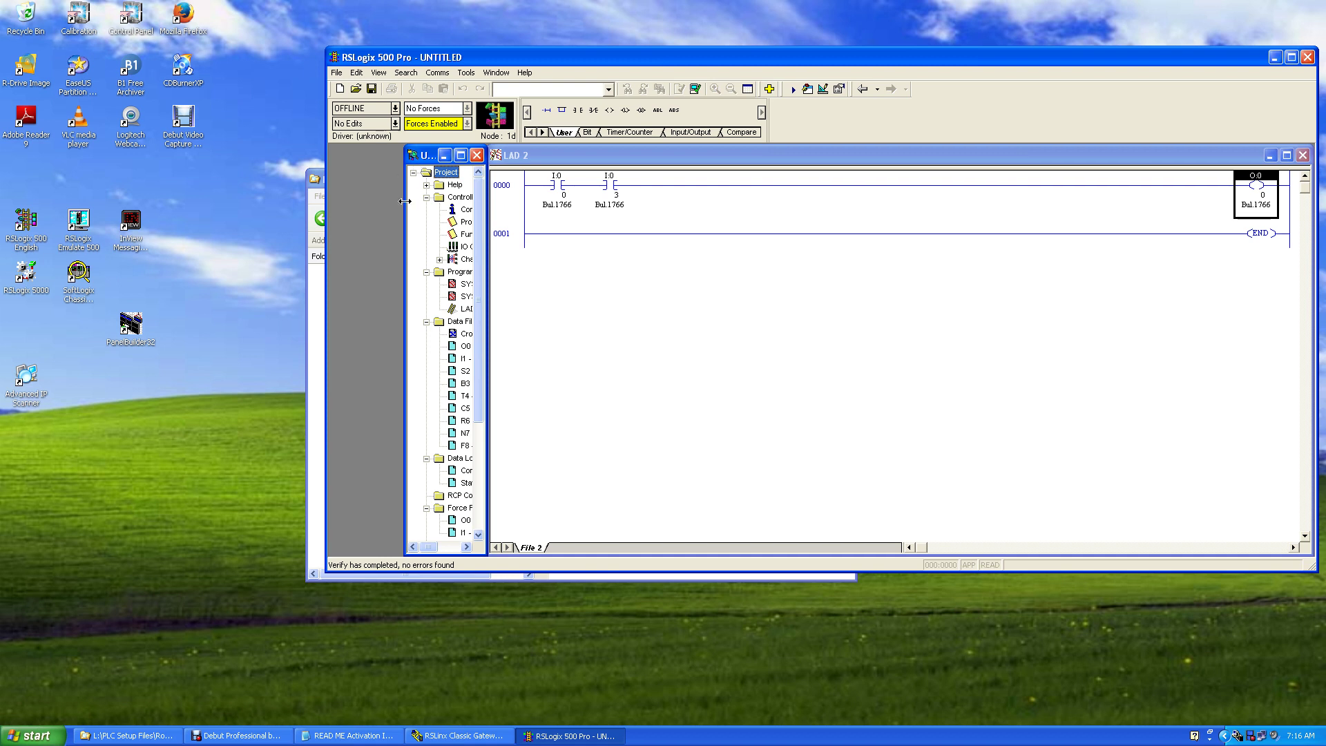
pyautogui.moveTo(406, 204); pyautogui.dragTo(330, 207)
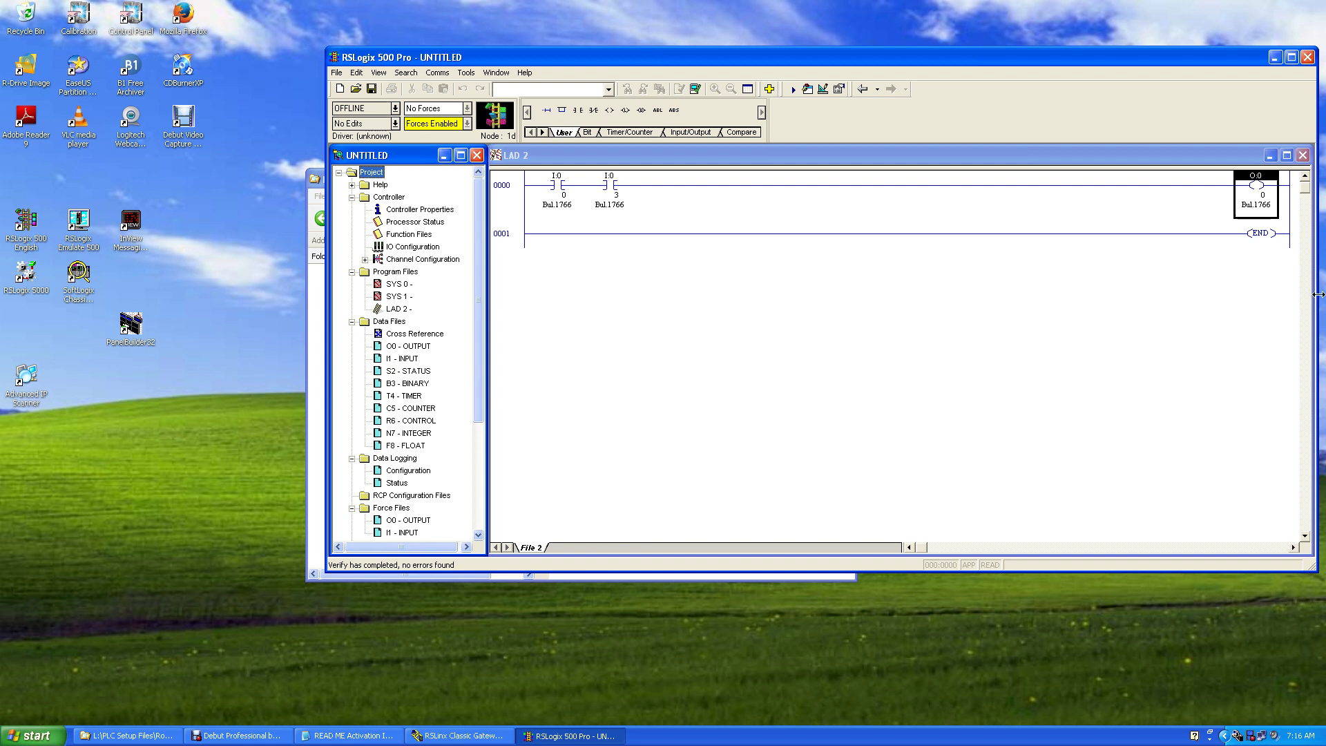
# Narrow the RSLogix 500 main window and move it to the right side of the desktop.
pyautogui.moveTo(1318, 294); pyautogui.dragTo(912, 306)
pyautogui.moveTo(1319, 298); pyautogui.dragTo(914, 295)
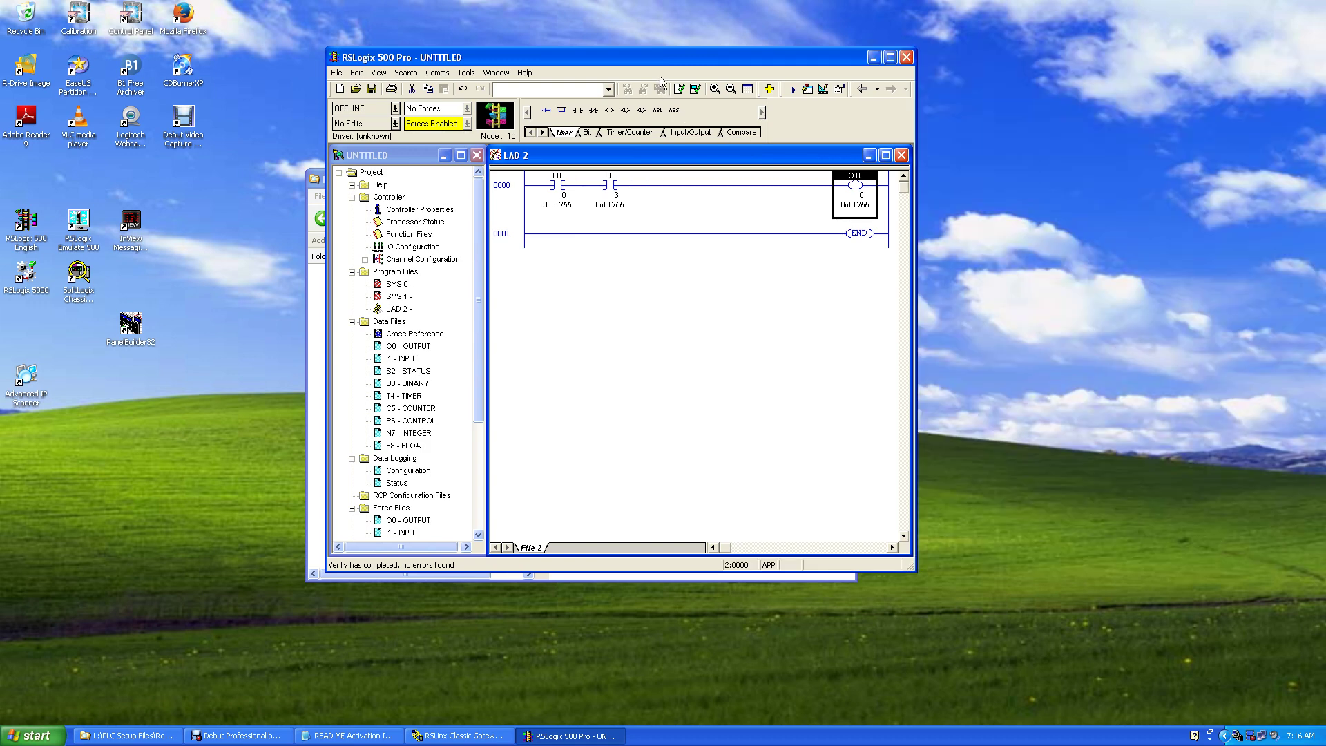
pyautogui.moveTo(676, 57); pyautogui.dragTo(1019, 54)
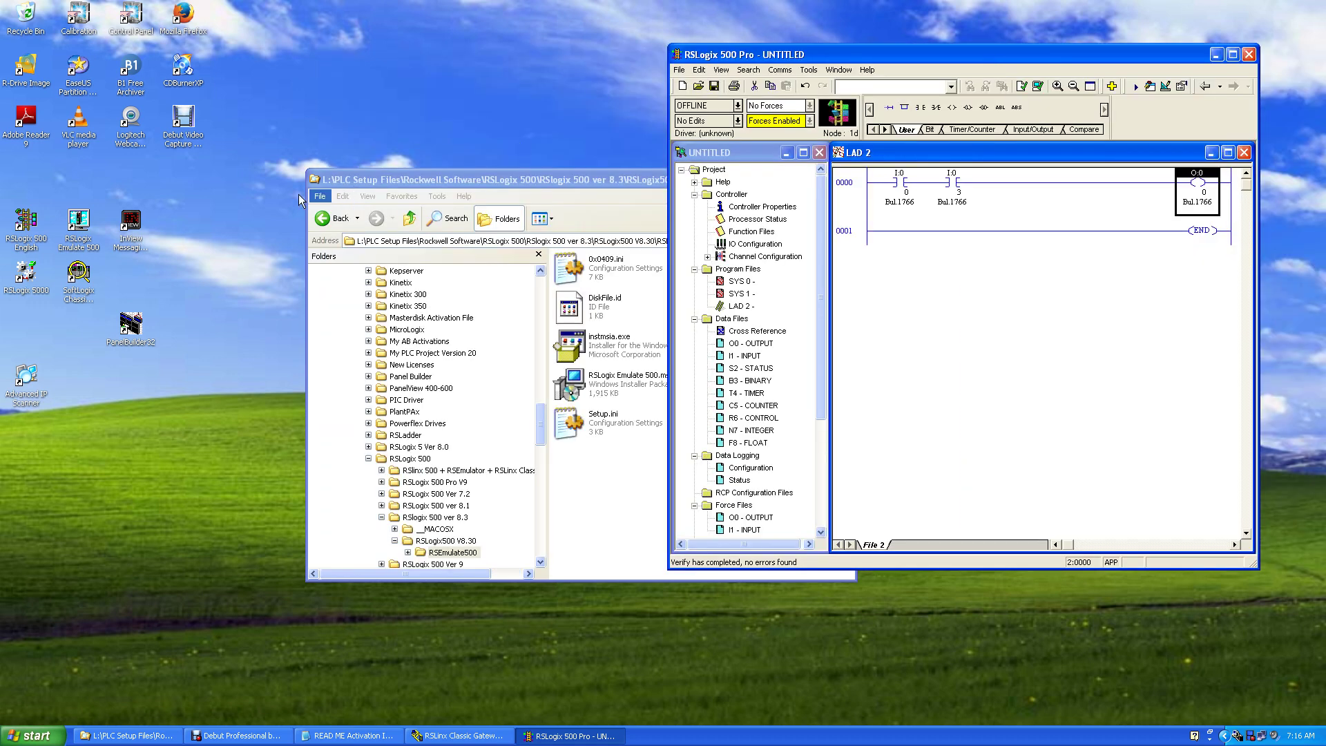
# Launch RSLogix Emulate 500 from its desktop icon.
pyautogui.doubleClick(78, 228)
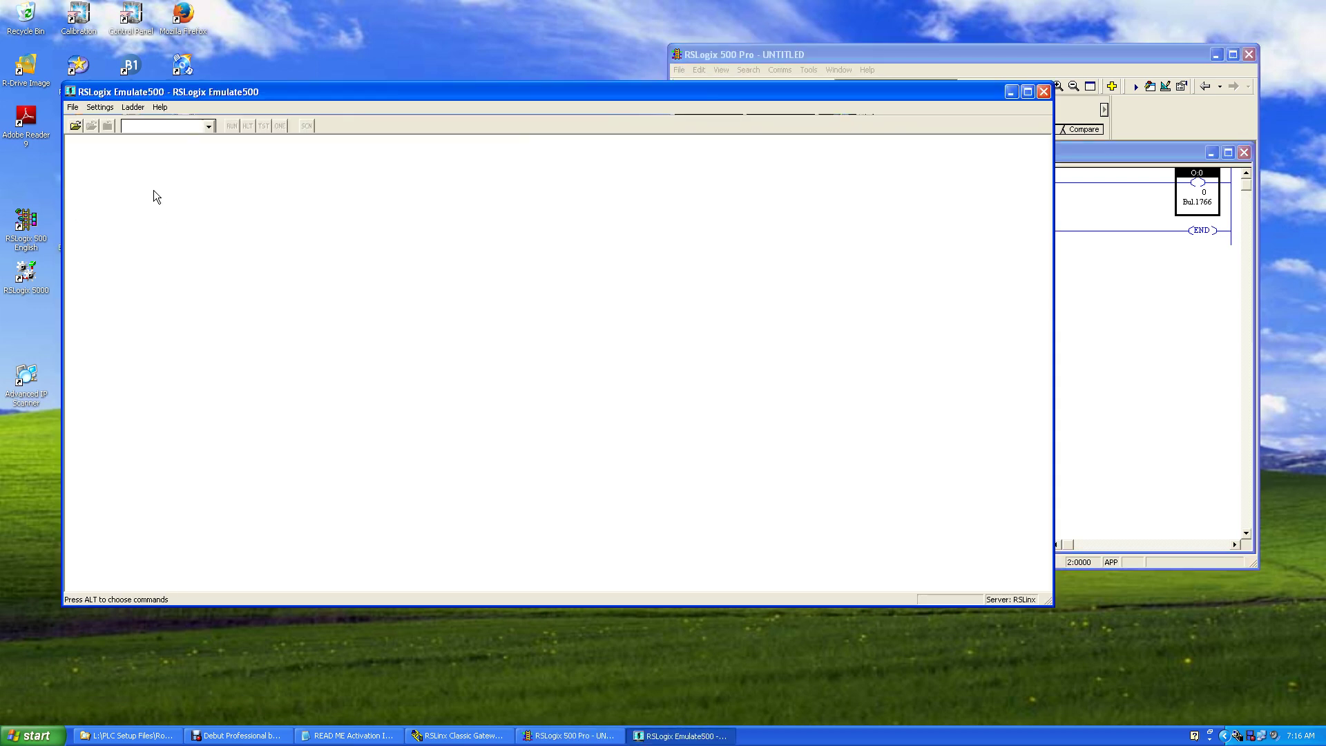
pyautogui.click(72, 107)
pyautogui.click(147, 222)
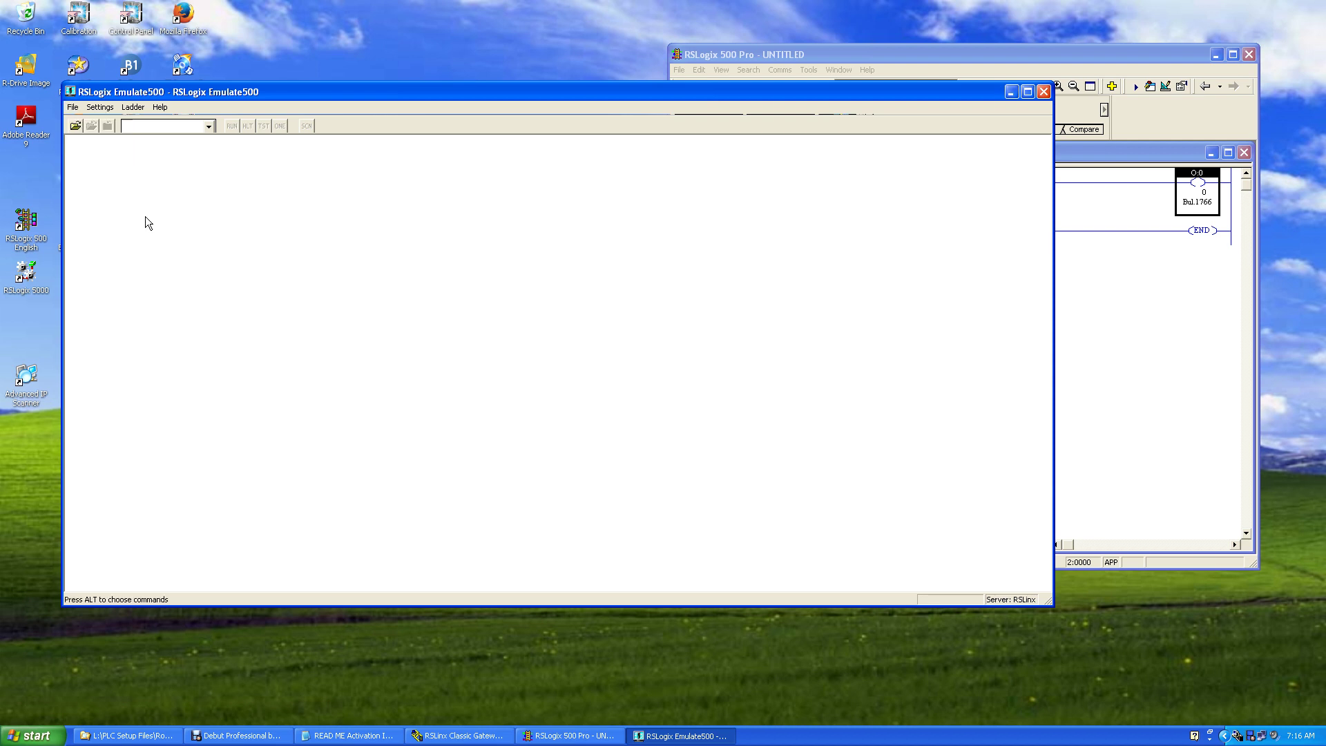
# Bring up the emulator's Open dialog at My Documents, then return to RSLogix 500 Pro.
pyautogui.click(75, 126)
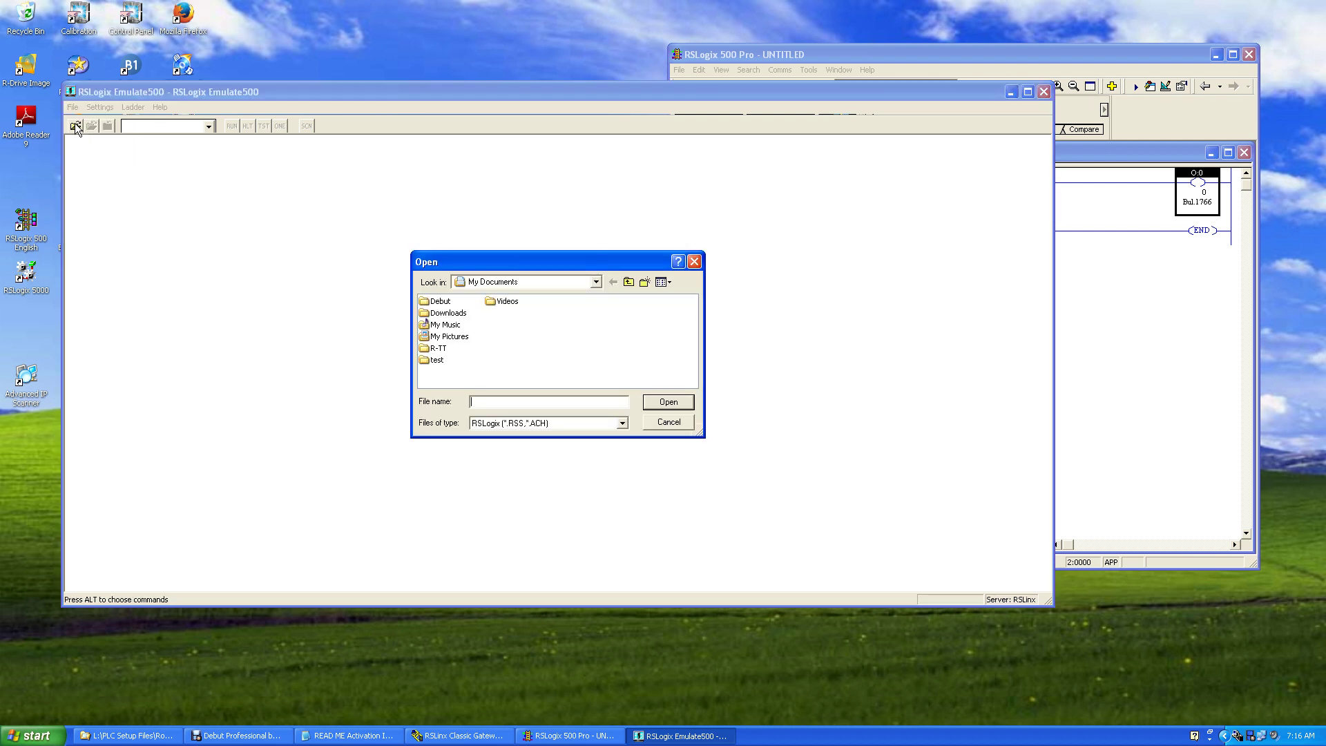
pyautogui.doubleClick(437, 359)
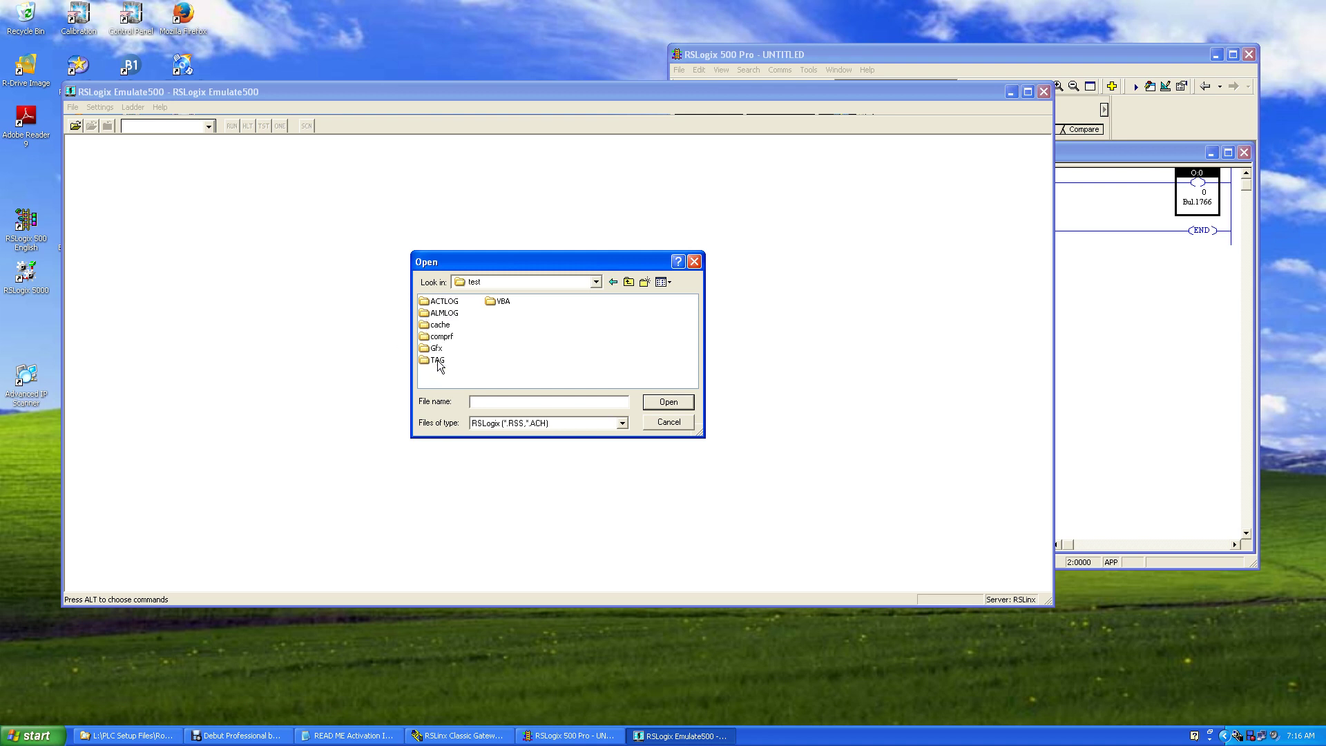
pyautogui.click(629, 287)
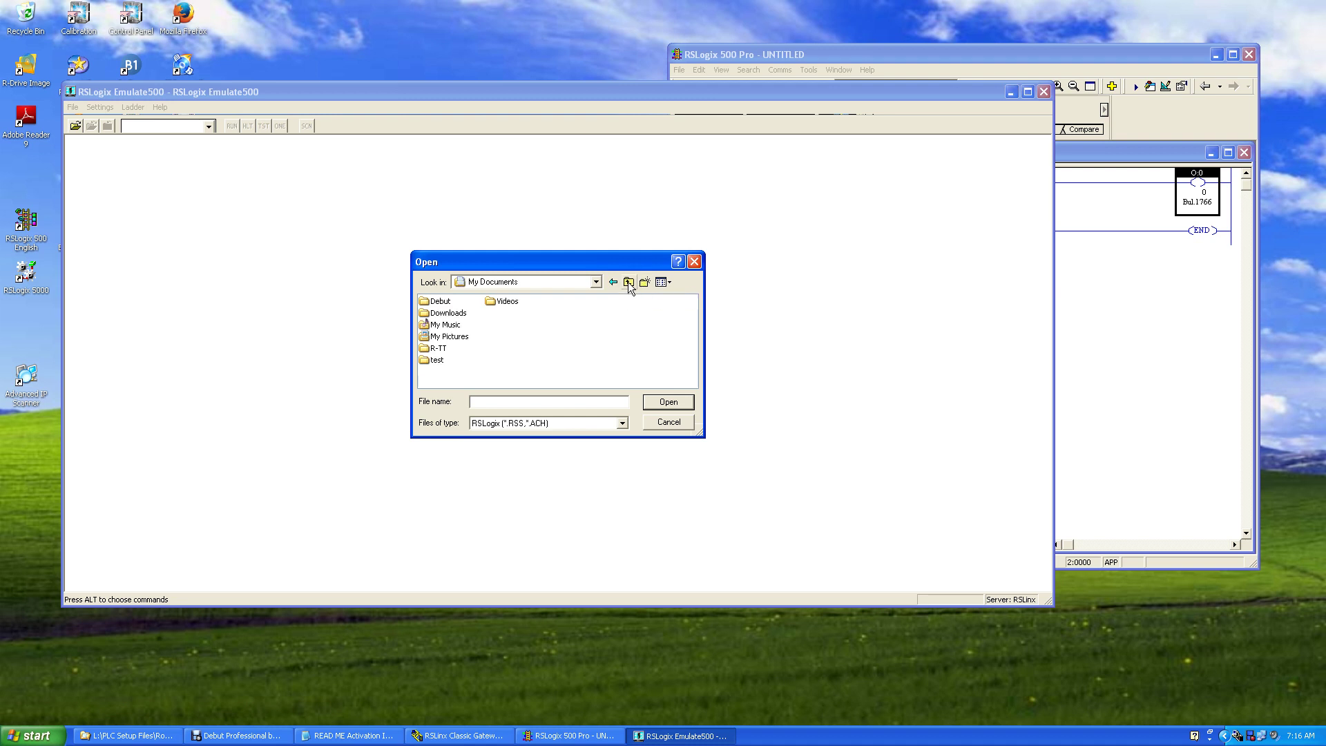
pyautogui.click(1126, 312)
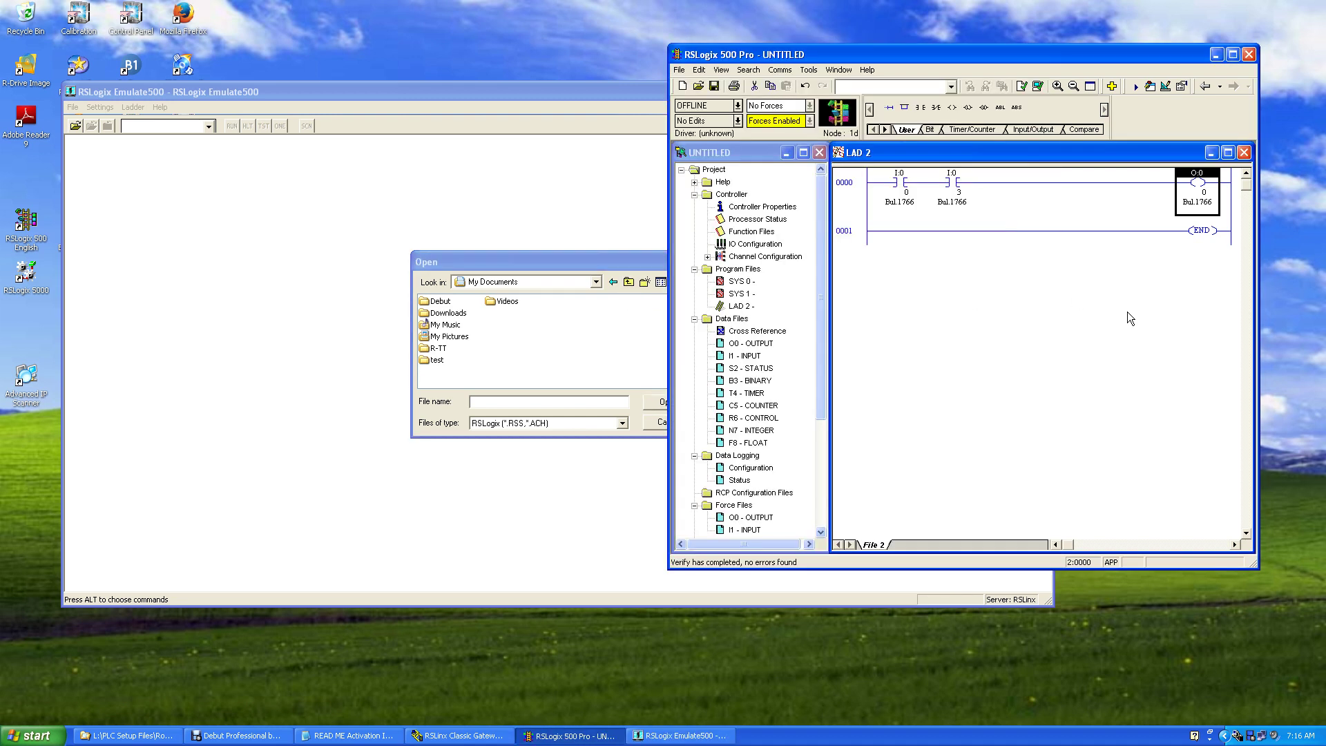
# Save the project as TEST.RSS in the My Documents test folder with processor name TEST.
pyautogui.click(679, 69)
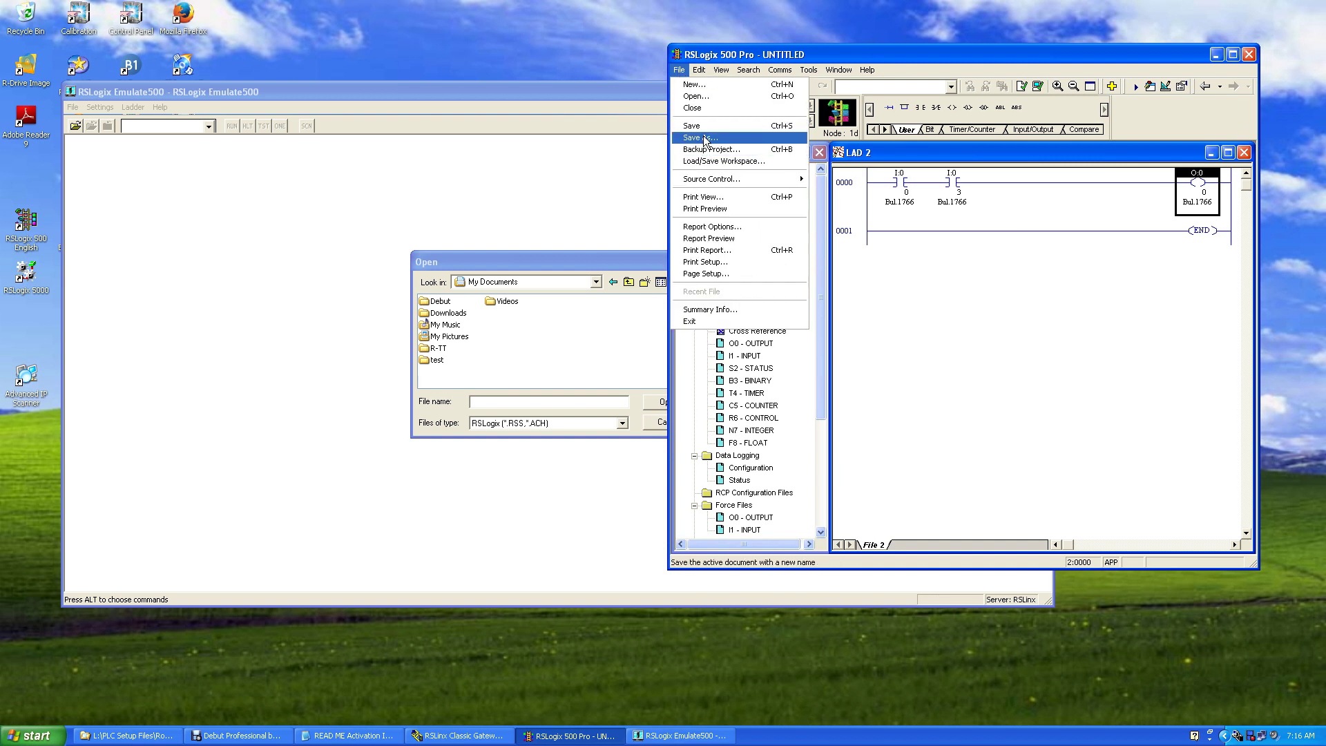
pyautogui.click(700, 138)
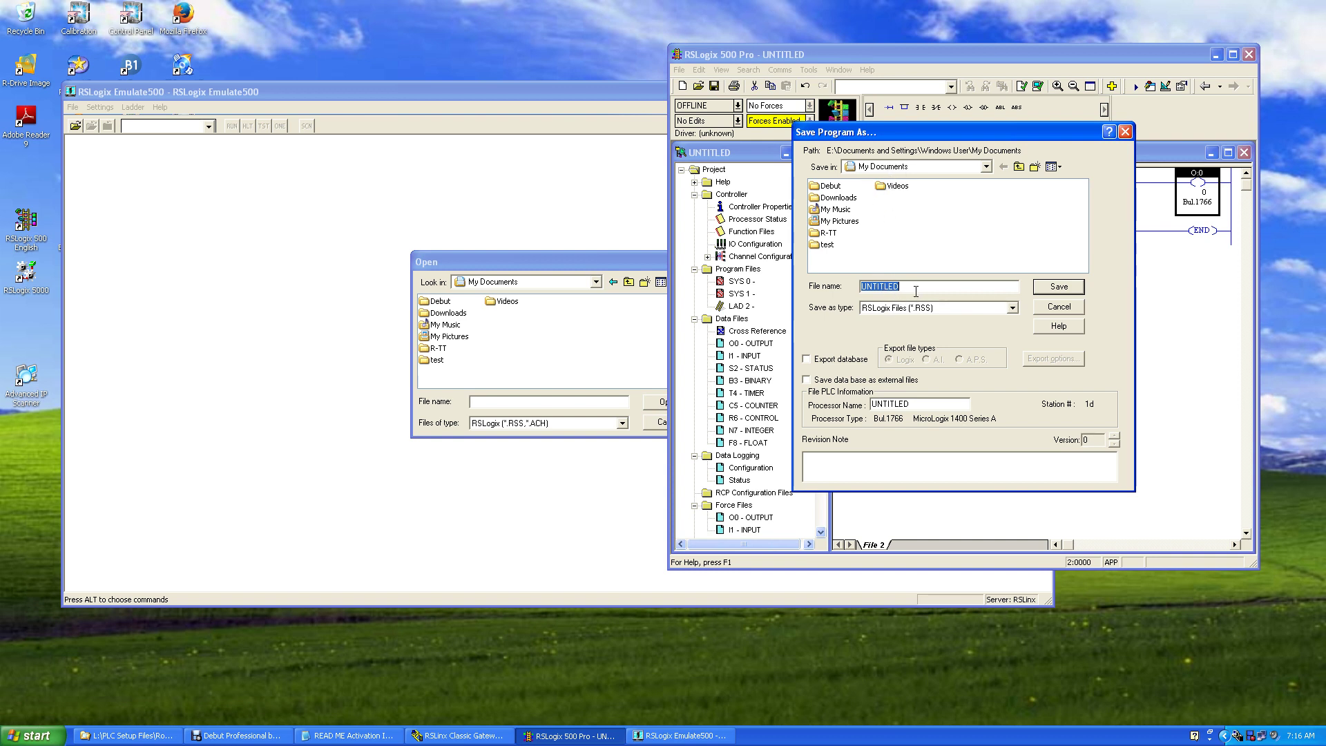
pyautogui.click(825, 245)
pyautogui.press('Tab')
pyautogui.write('TEST')
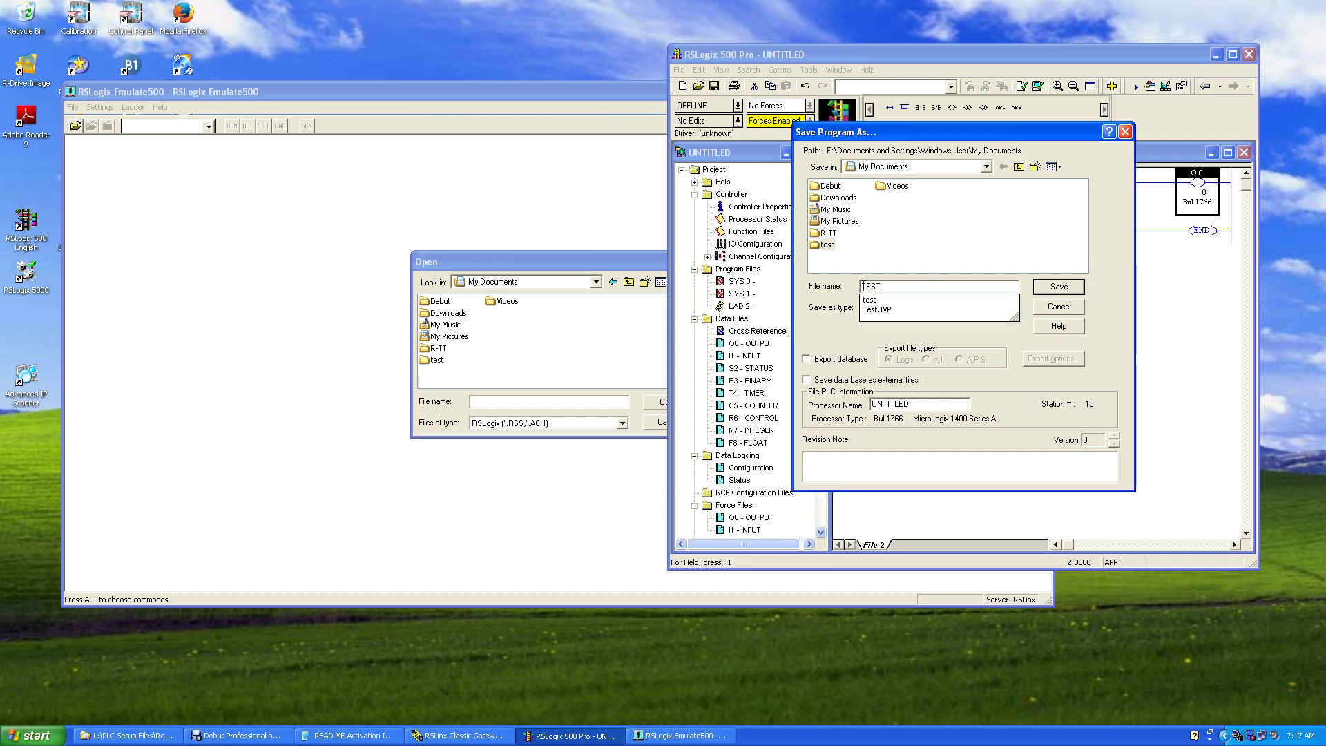
pyautogui.click(1051, 289)
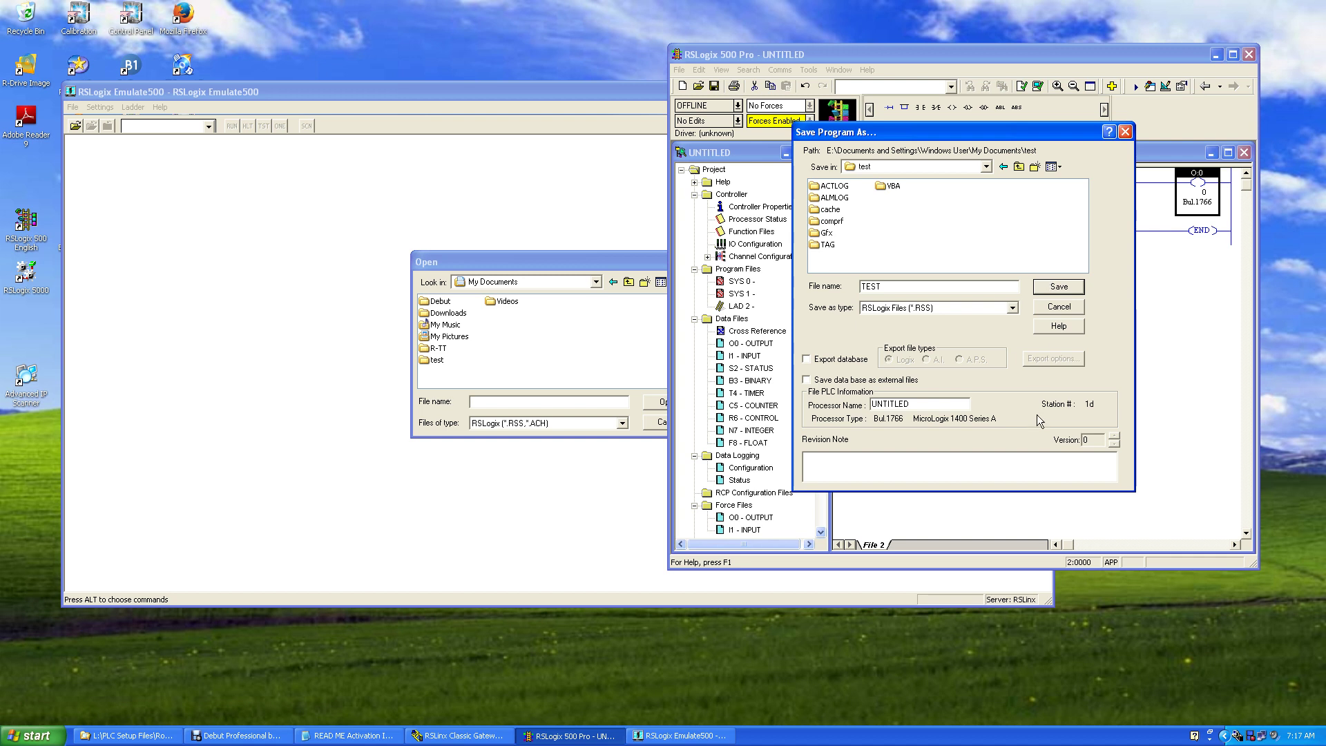
pyautogui.moveTo(921, 409); pyautogui.dragTo(791, 407)
pyautogui.write('TEST')
pyautogui.click(1057, 288)
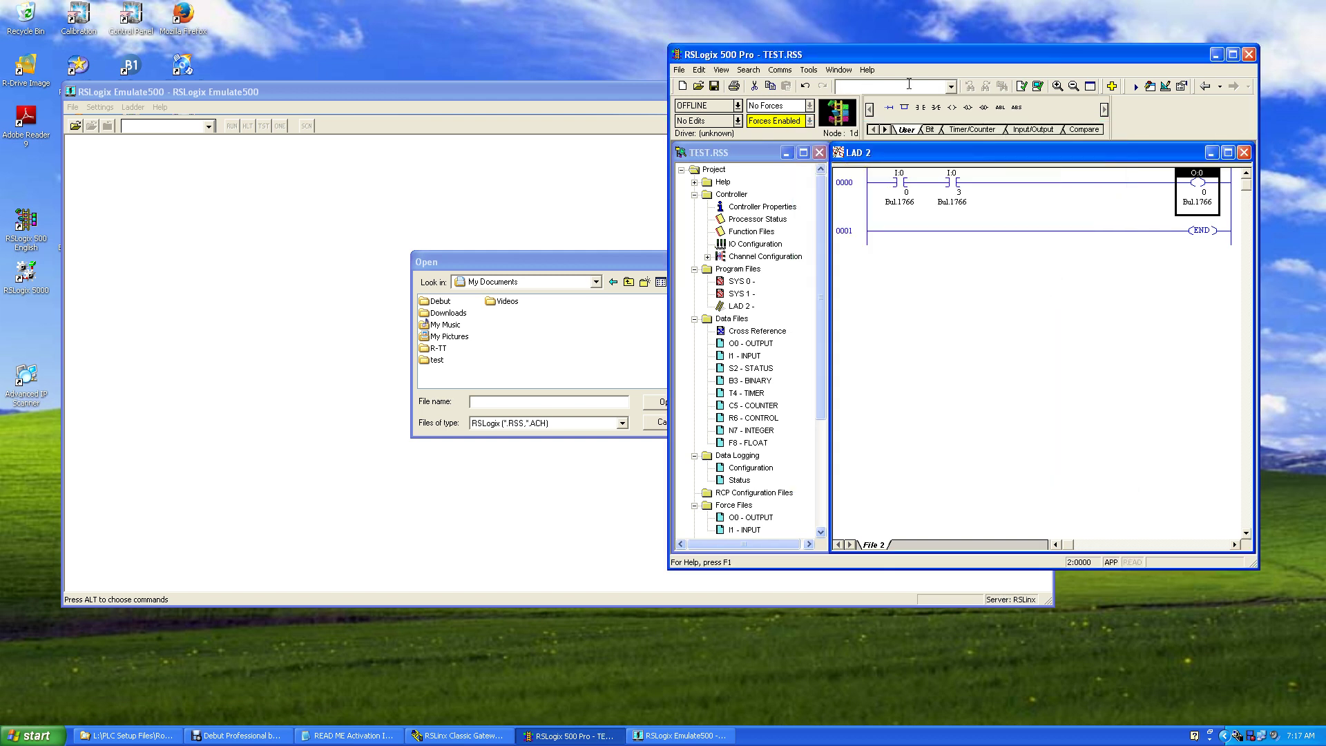
# Verify and re-save the TEST project, accepting the revision note.
pyautogui.click(1037, 86)
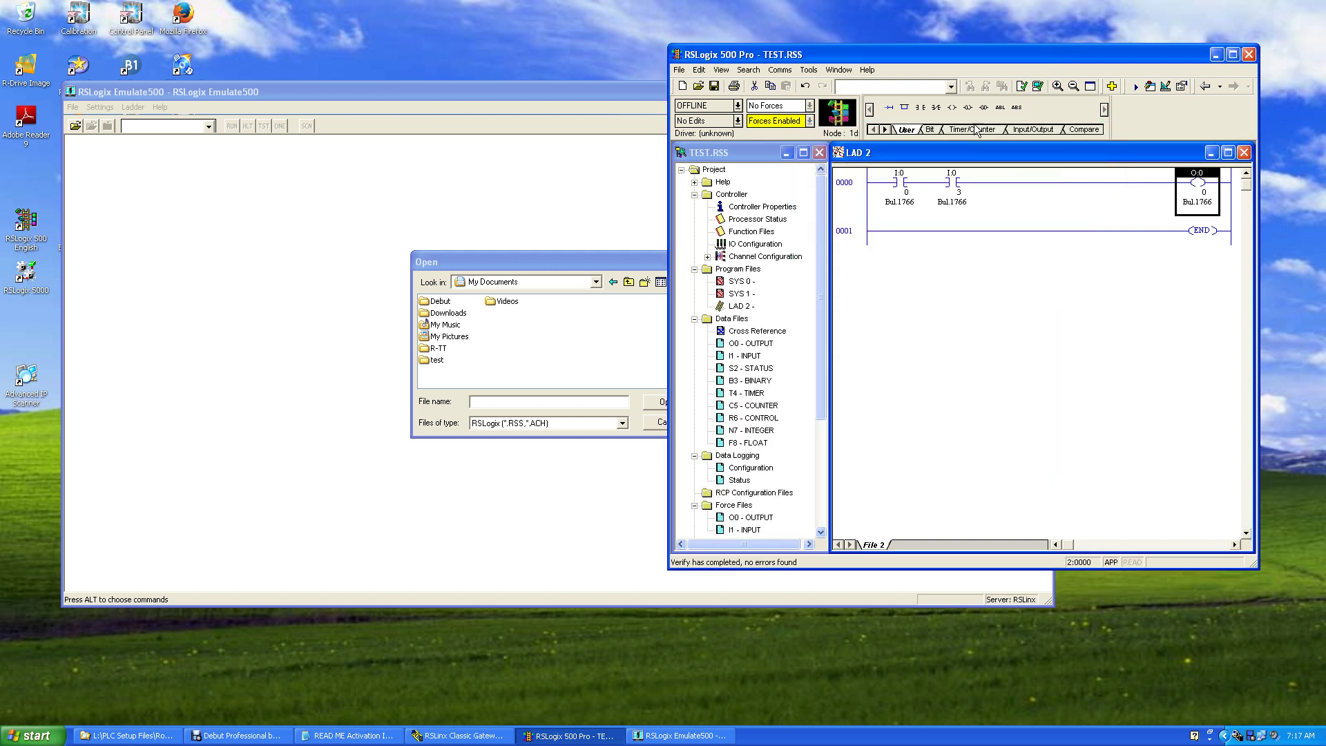
pyautogui.click(713, 86)
pyautogui.click(1115, 261)
# Load TEST.RSS from the test folder into the emulator, then bring up the RSLinx RSWho browser.
pyautogui.click(525, 267)
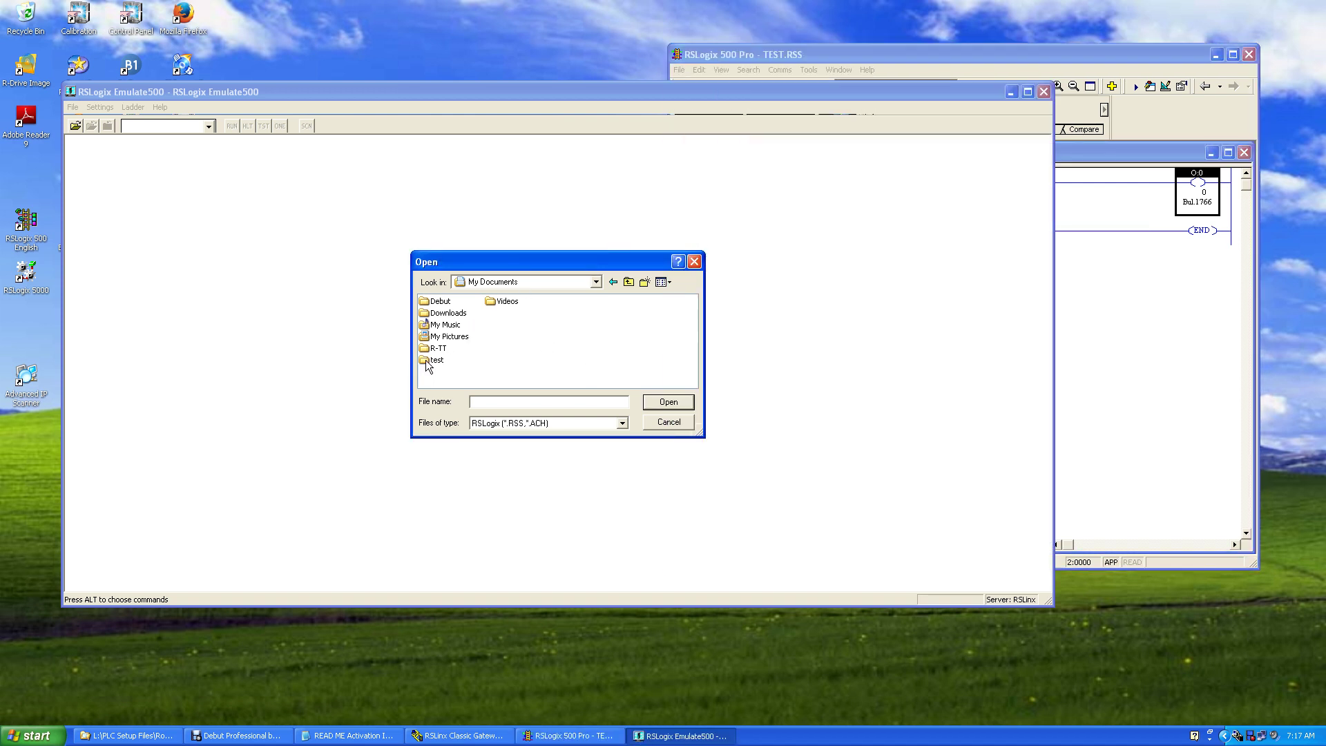
pyautogui.doubleClick(435, 360)
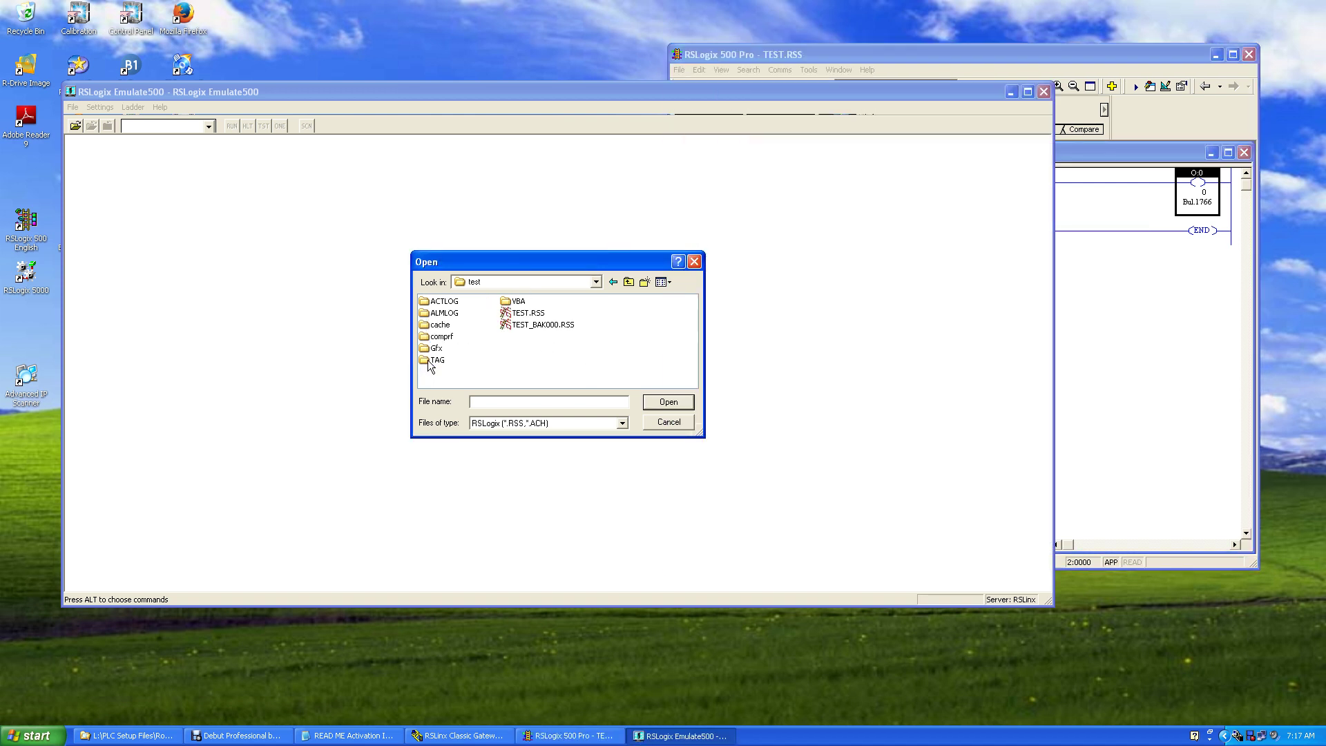
pyautogui.doubleClick(524, 314)
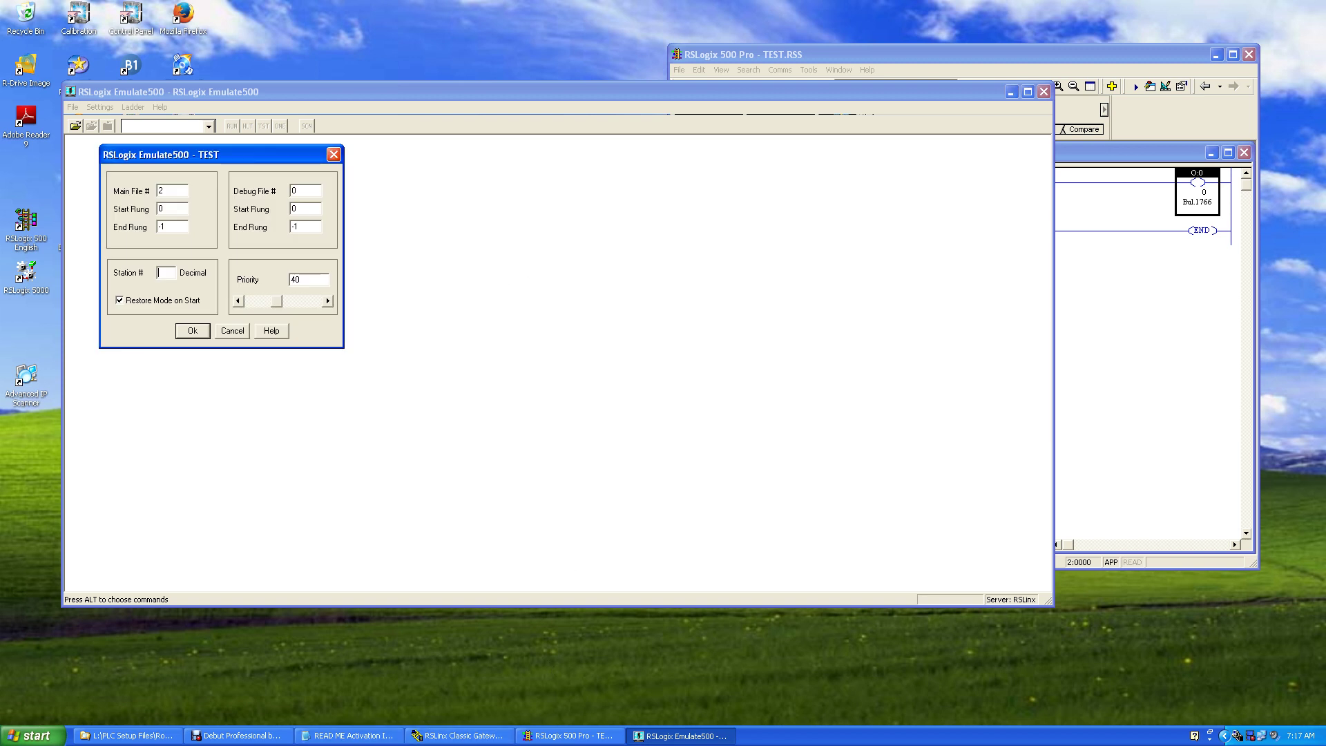
pyautogui.doubleClick(1236, 736)
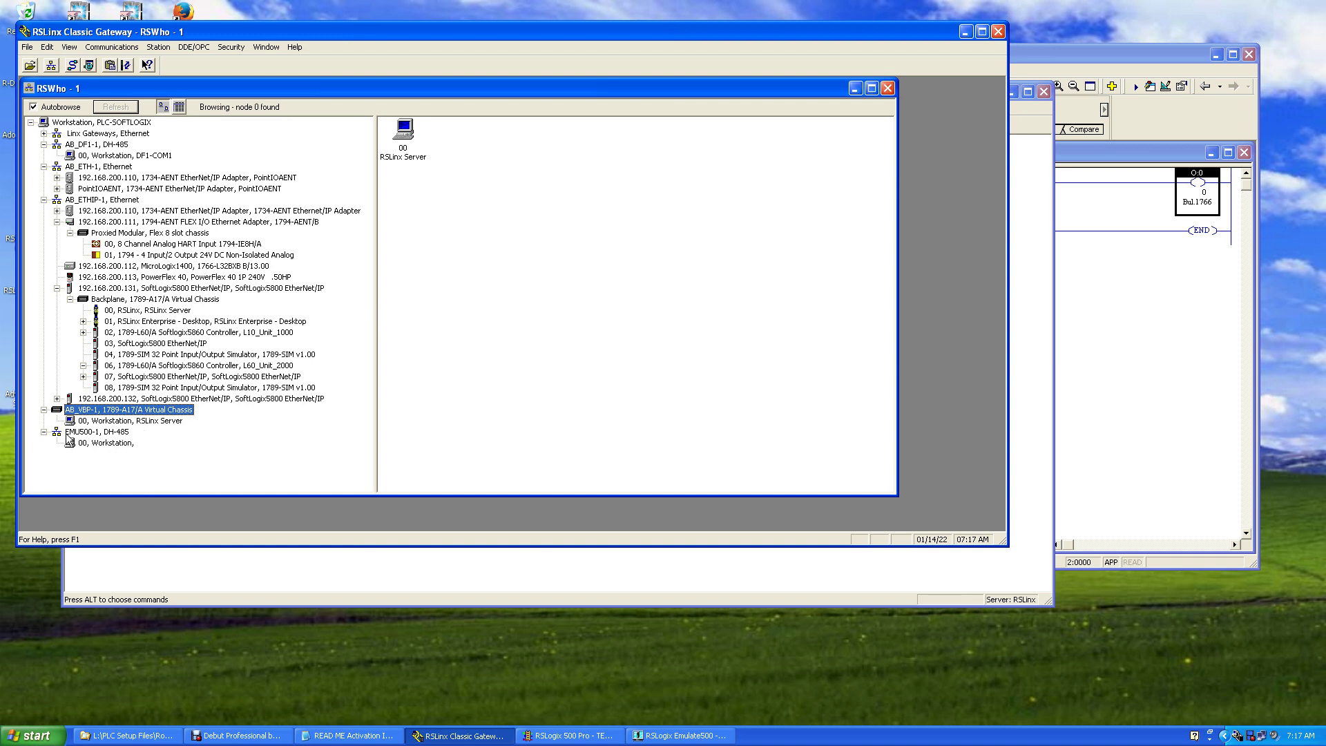
# Check EMU500-1 shows only the 00 Workstation node, then minimize RSLinx.
pyautogui.click(85, 443)
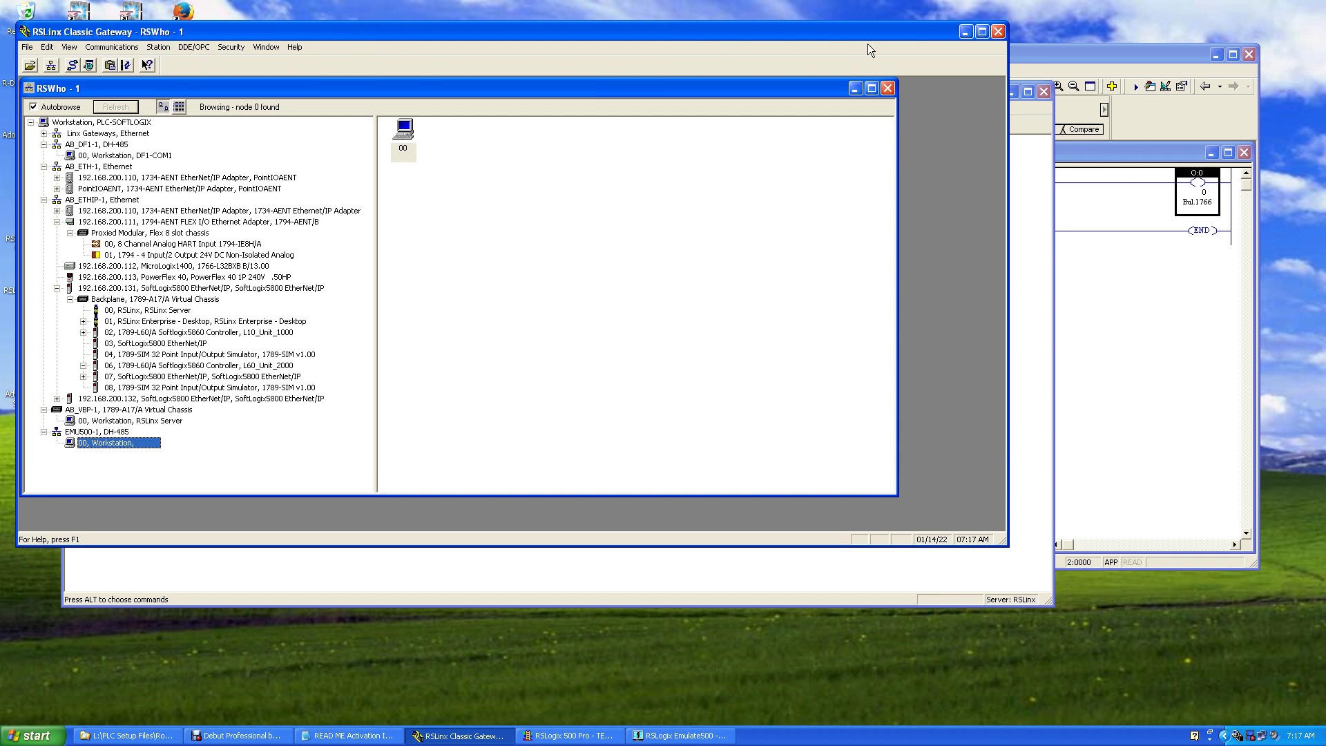
pyautogui.click(964, 32)
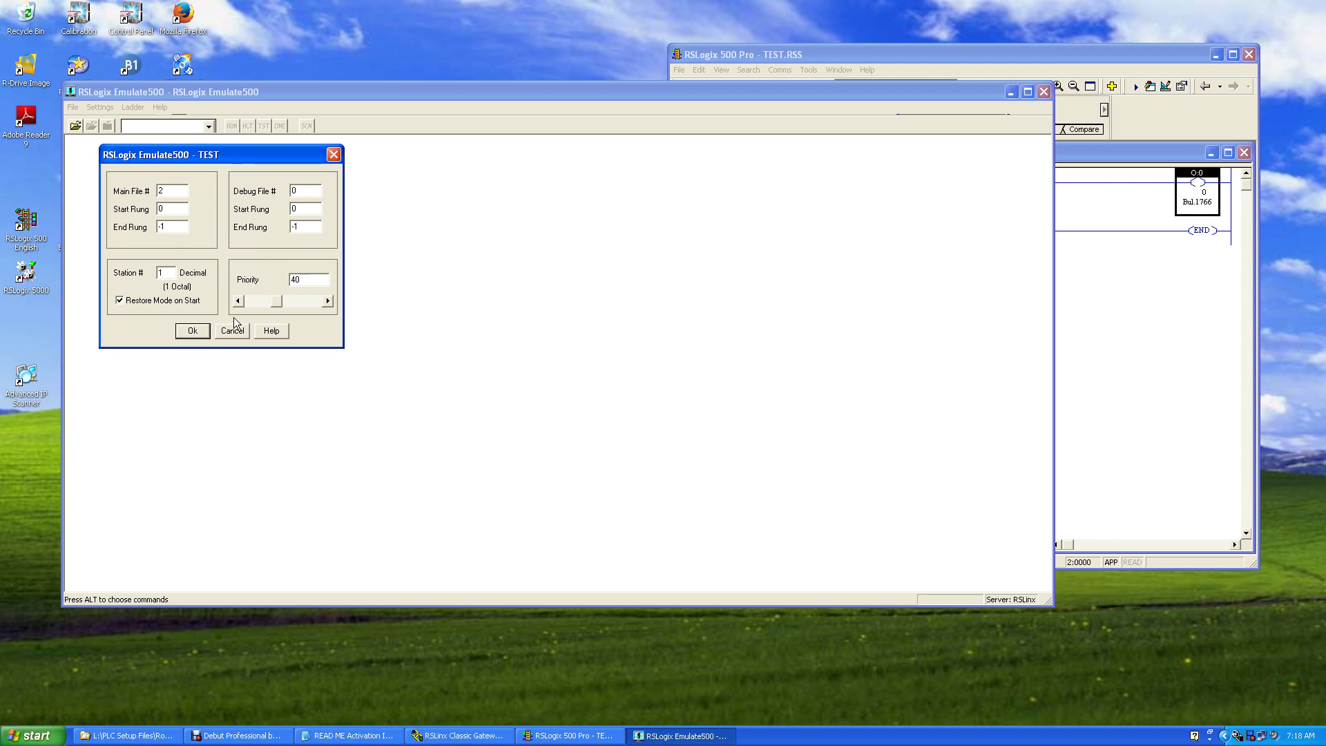
# Accept the TEST settings to load TEST.RSS, then switch the emulator from Halt to Run.
pyautogui.click(193, 331)
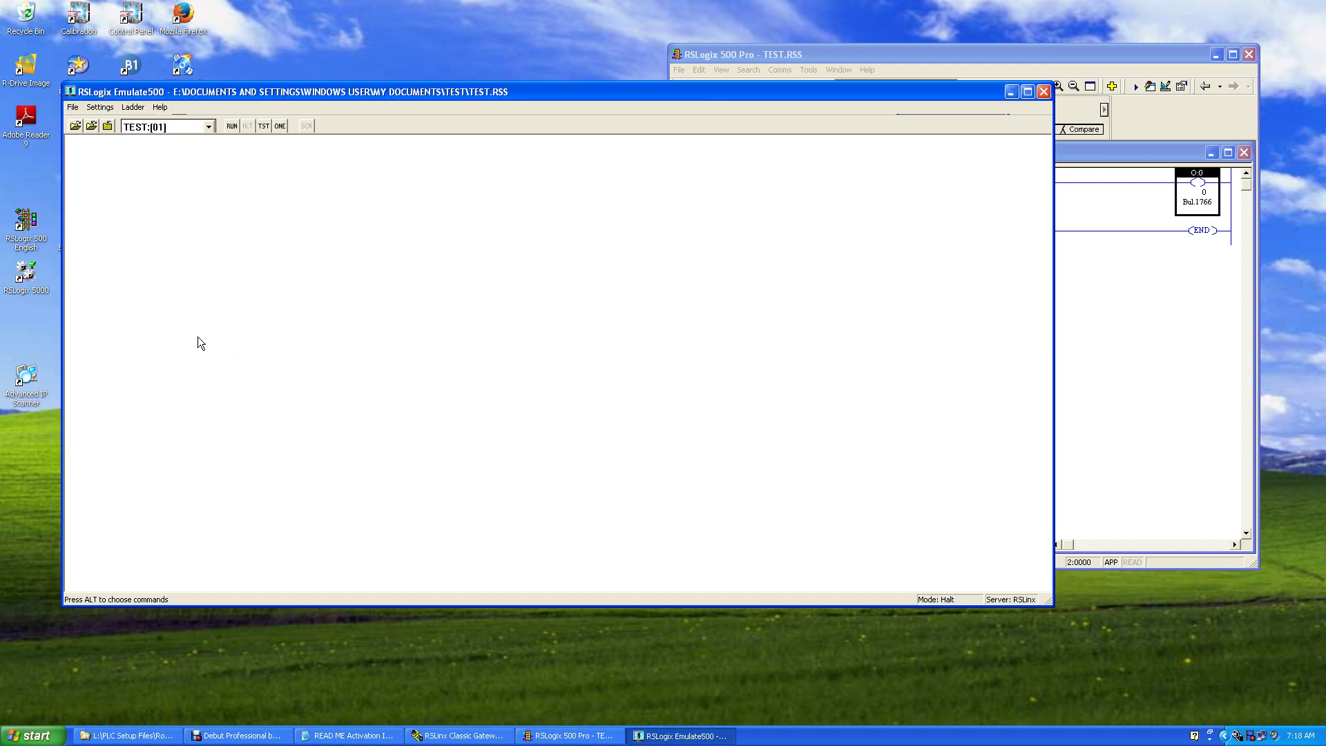
pyautogui.click(232, 127)
# Confirm node 01 MicroLogix 1400 TEST on EMU500-1 in RSWho, then return to TEST.RSS.
pyautogui.doubleClick(1237, 737)
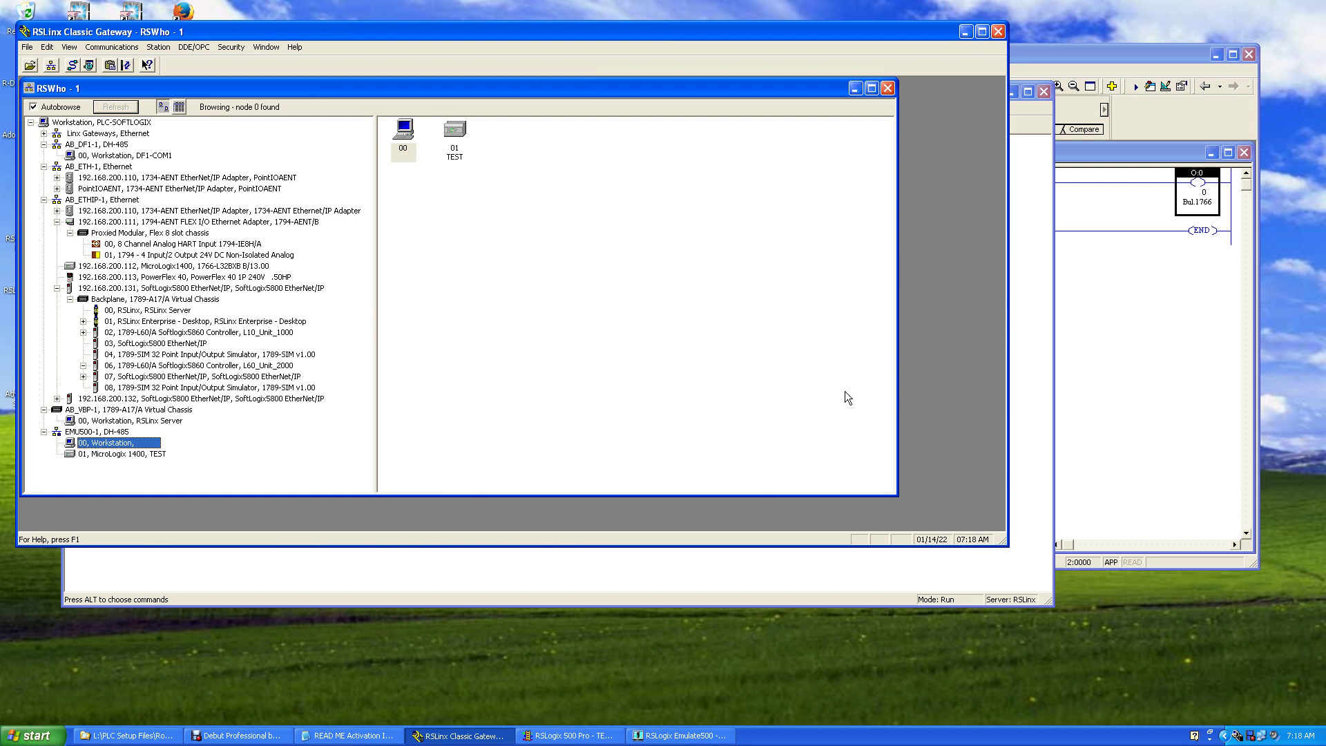
pyautogui.click(1171, 346)
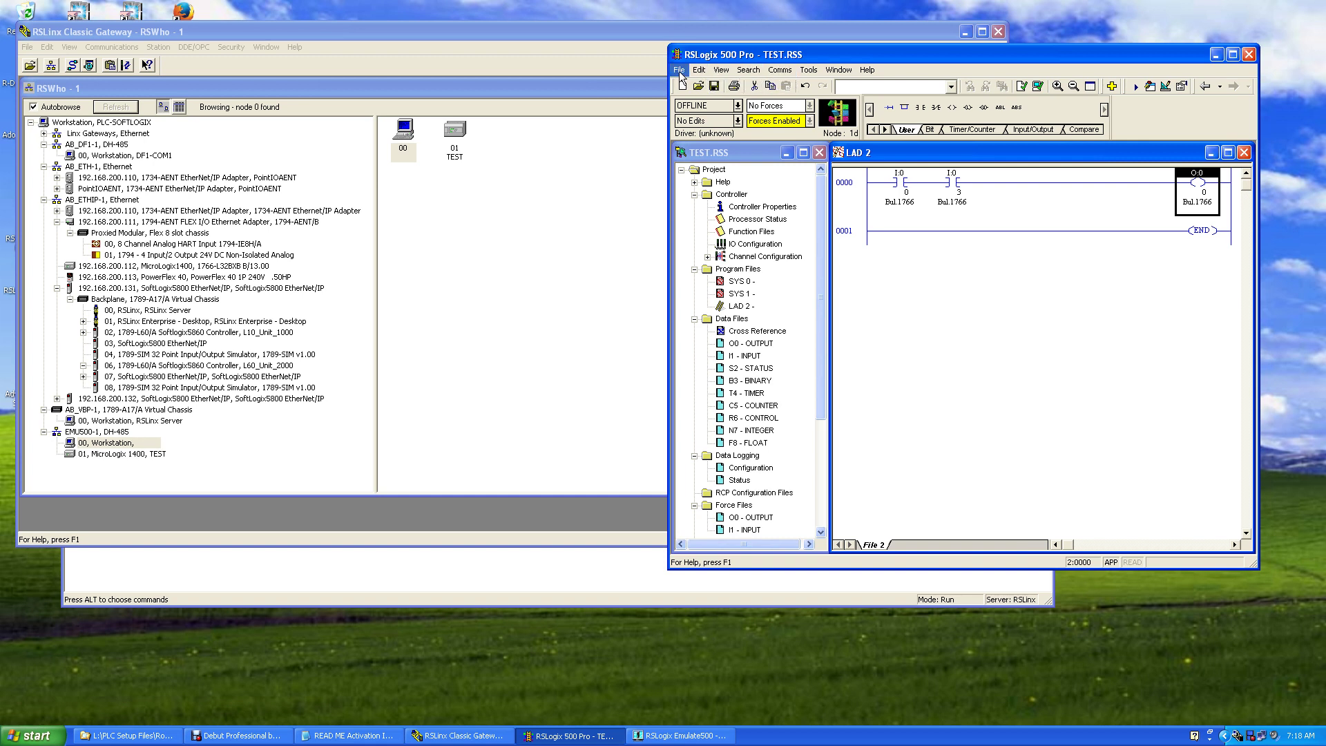
# Go online with the 01 MicroLogix 1400 TEST processor on the EMU500-1 driver via Who Active.
pyautogui.click(737, 105)
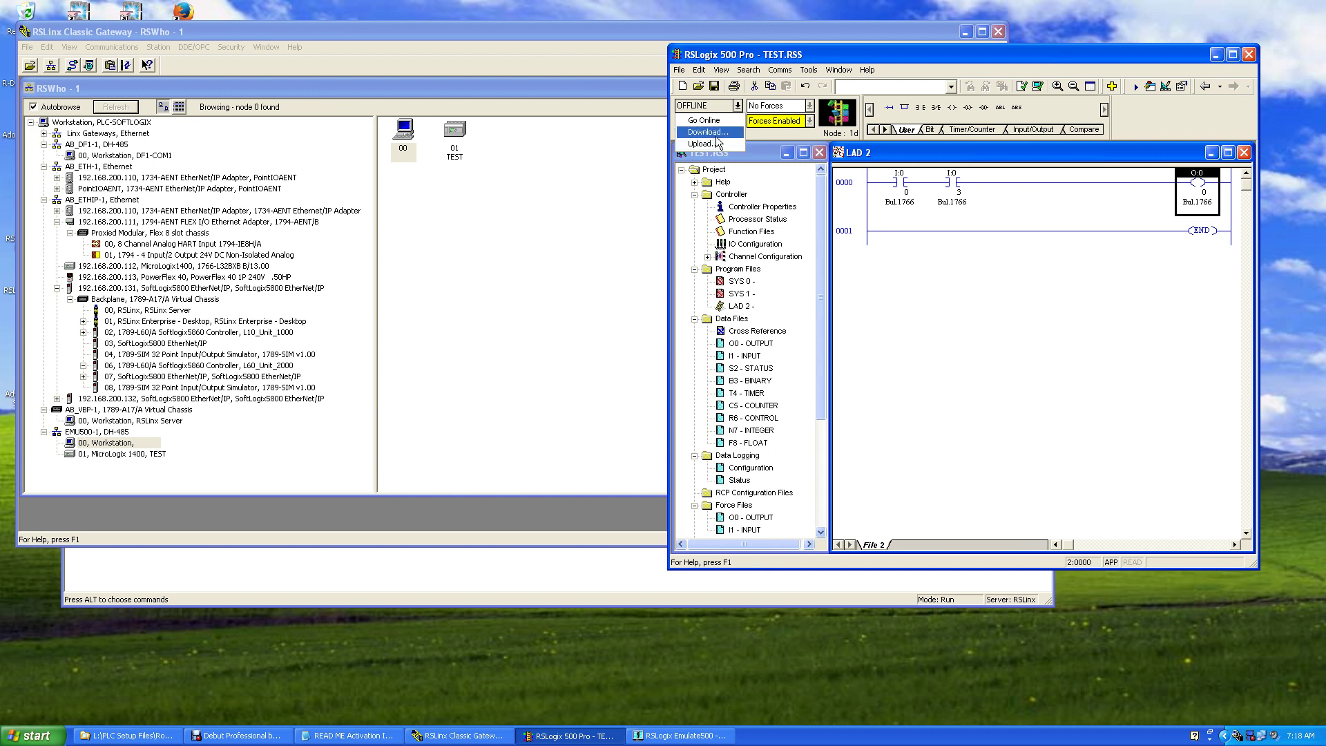
pyautogui.click(780, 70)
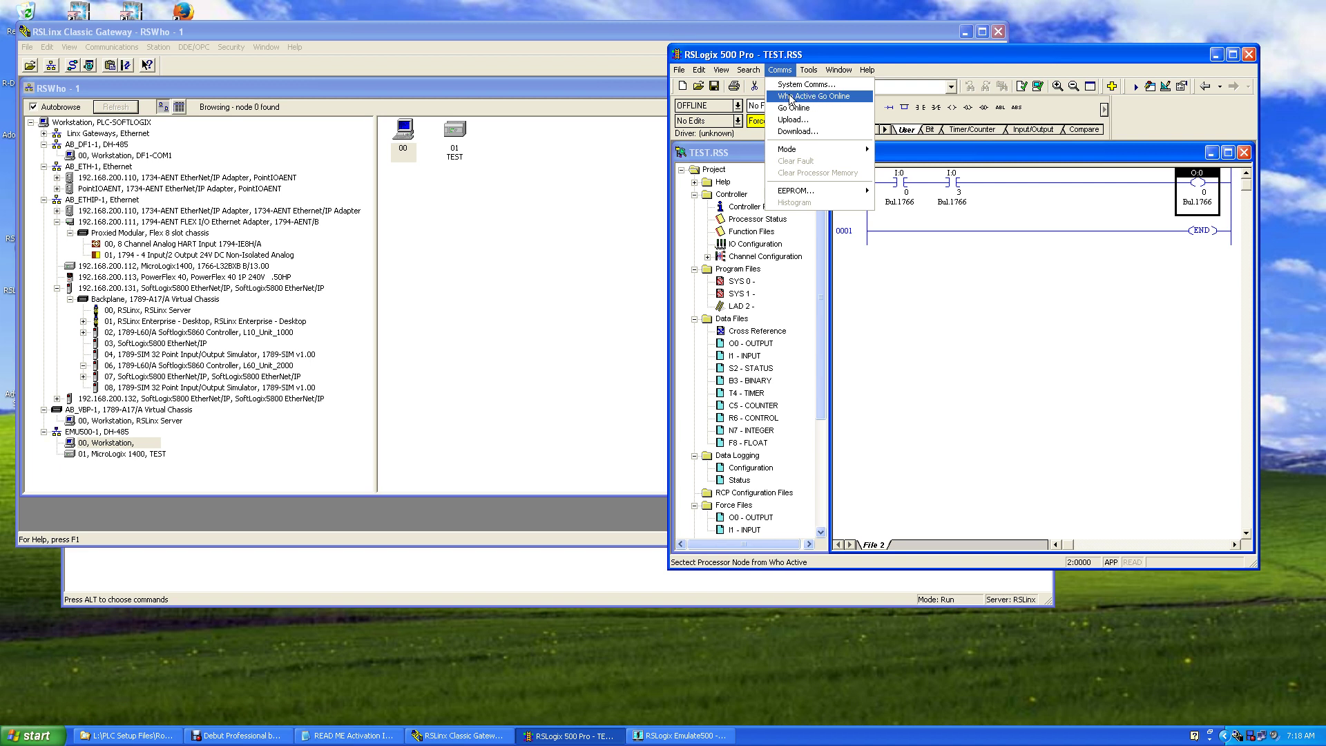
pyautogui.click(819, 96)
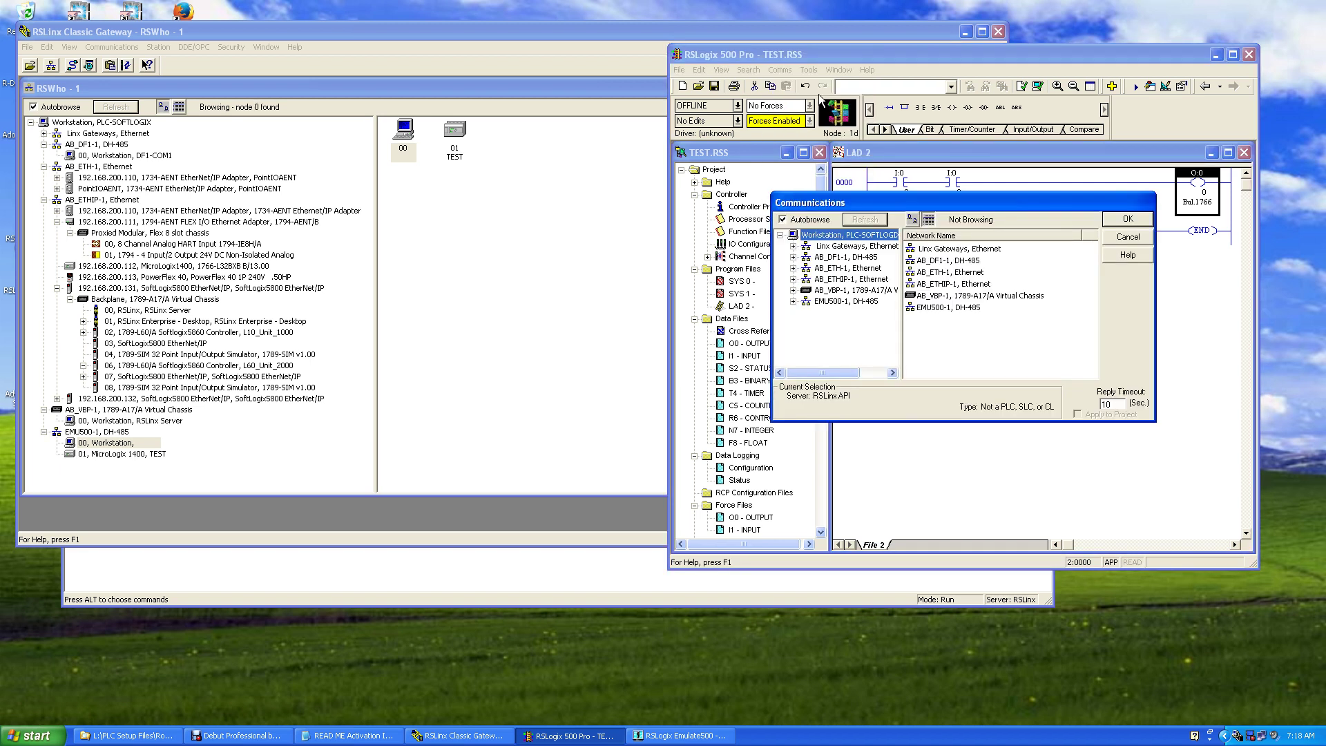
pyautogui.click(796, 304)
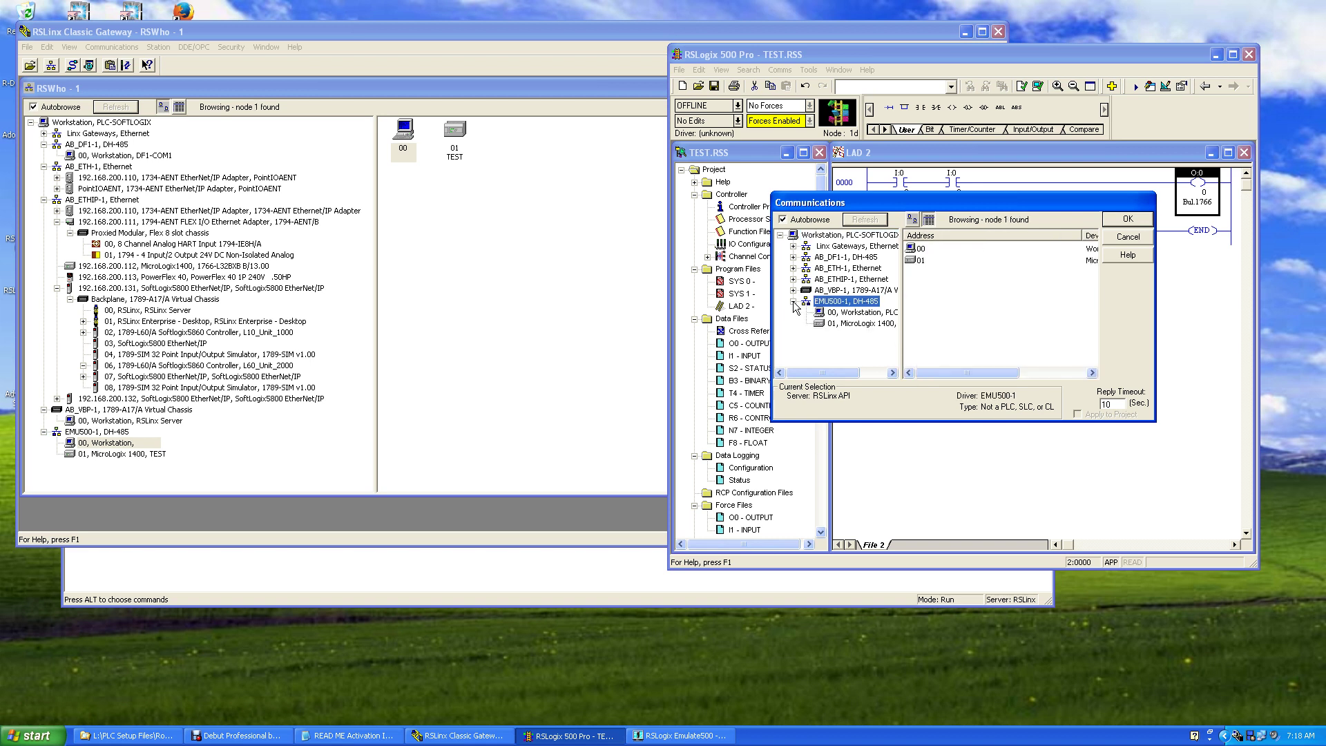
pyautogui.click(862, 324)
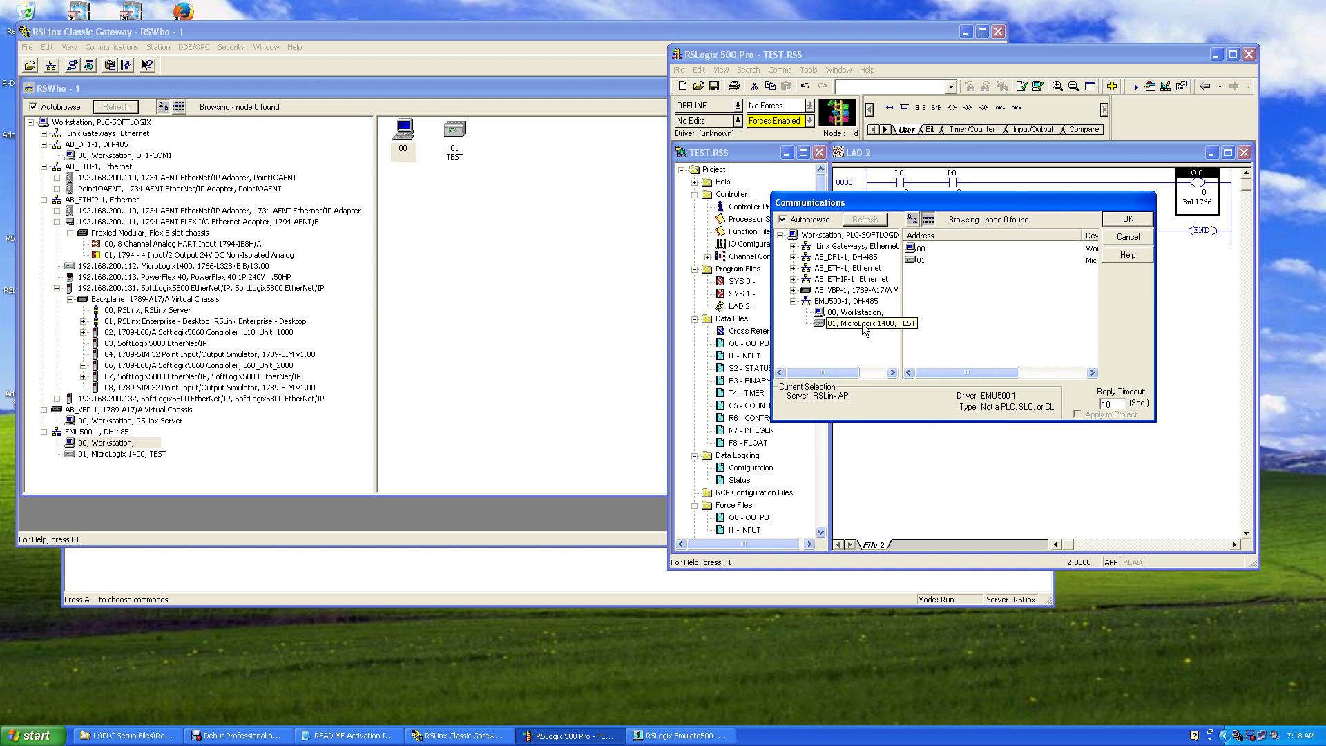
pyautogui.click(1127, 219)
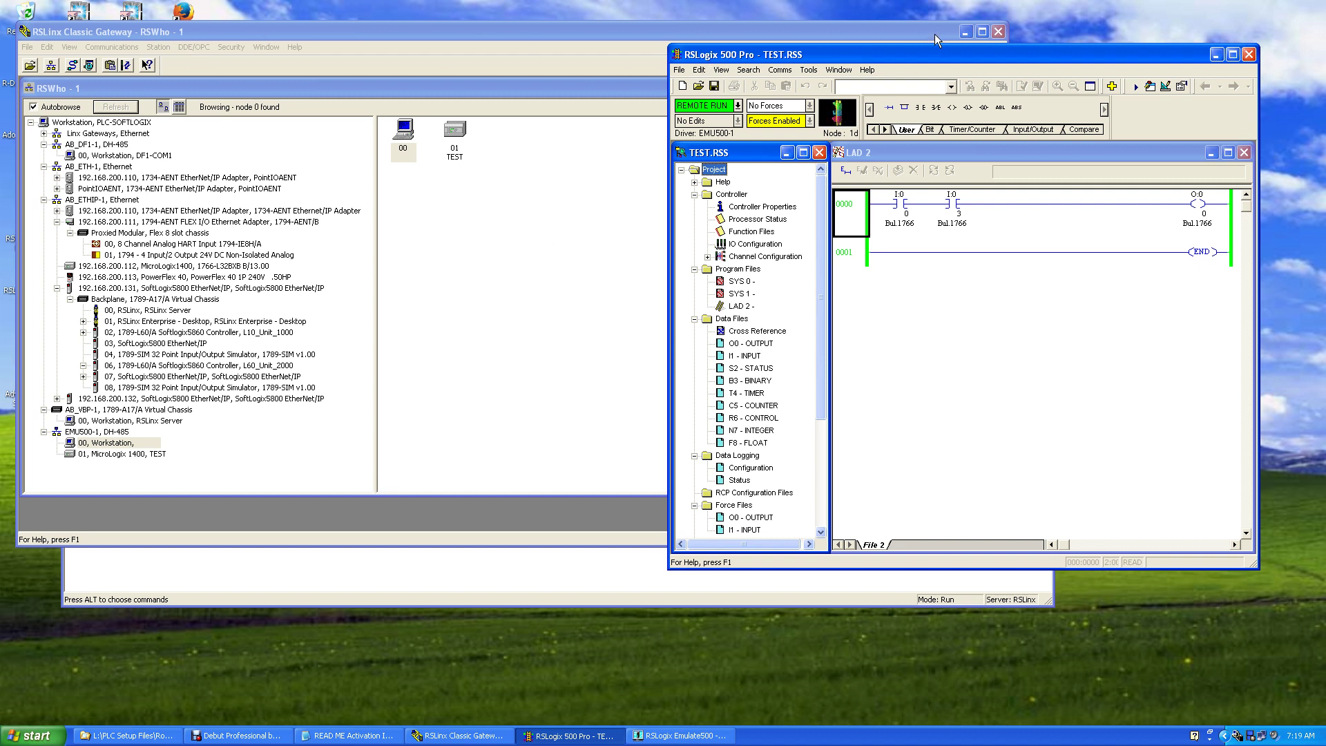
# Minimize RSLinx, then shrink and move the Emulate 500 window aside.
pyautogui.click(965, 32)
pyautogui.click(964, 33)
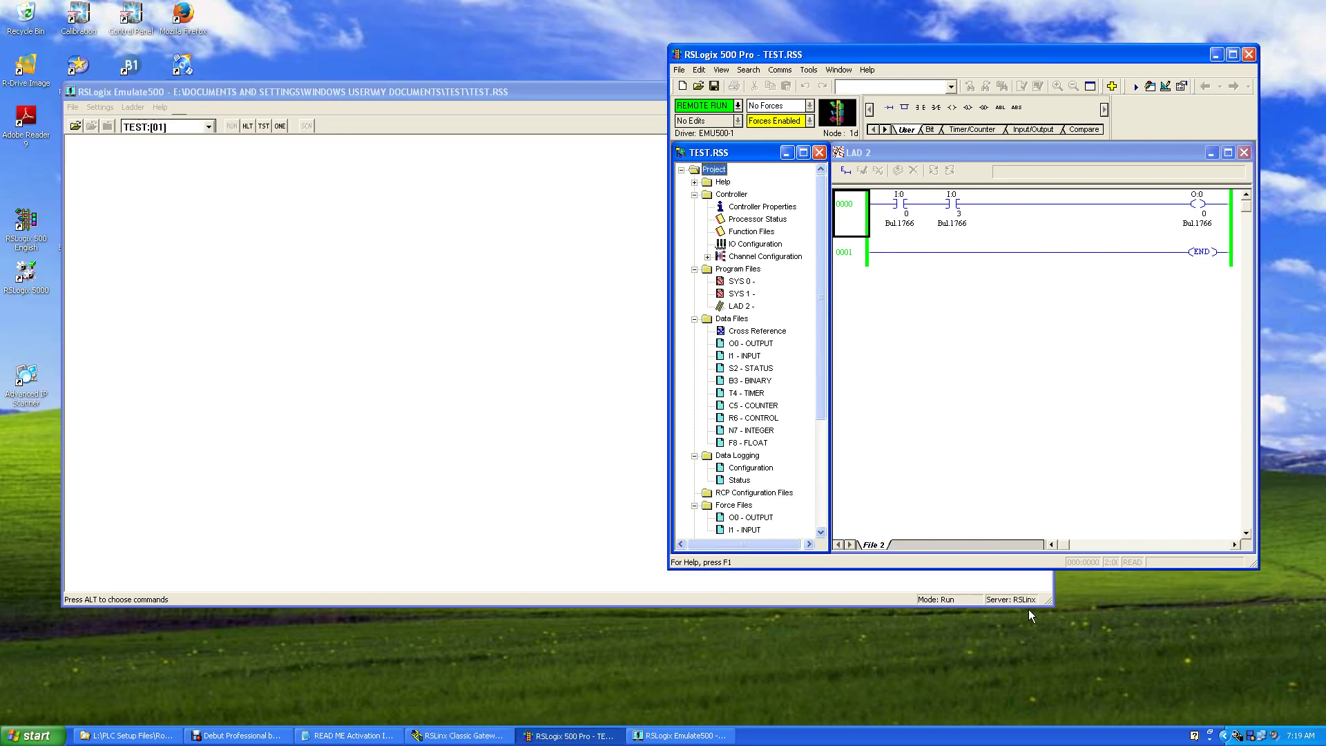
pyautogui.click(1050, 603)
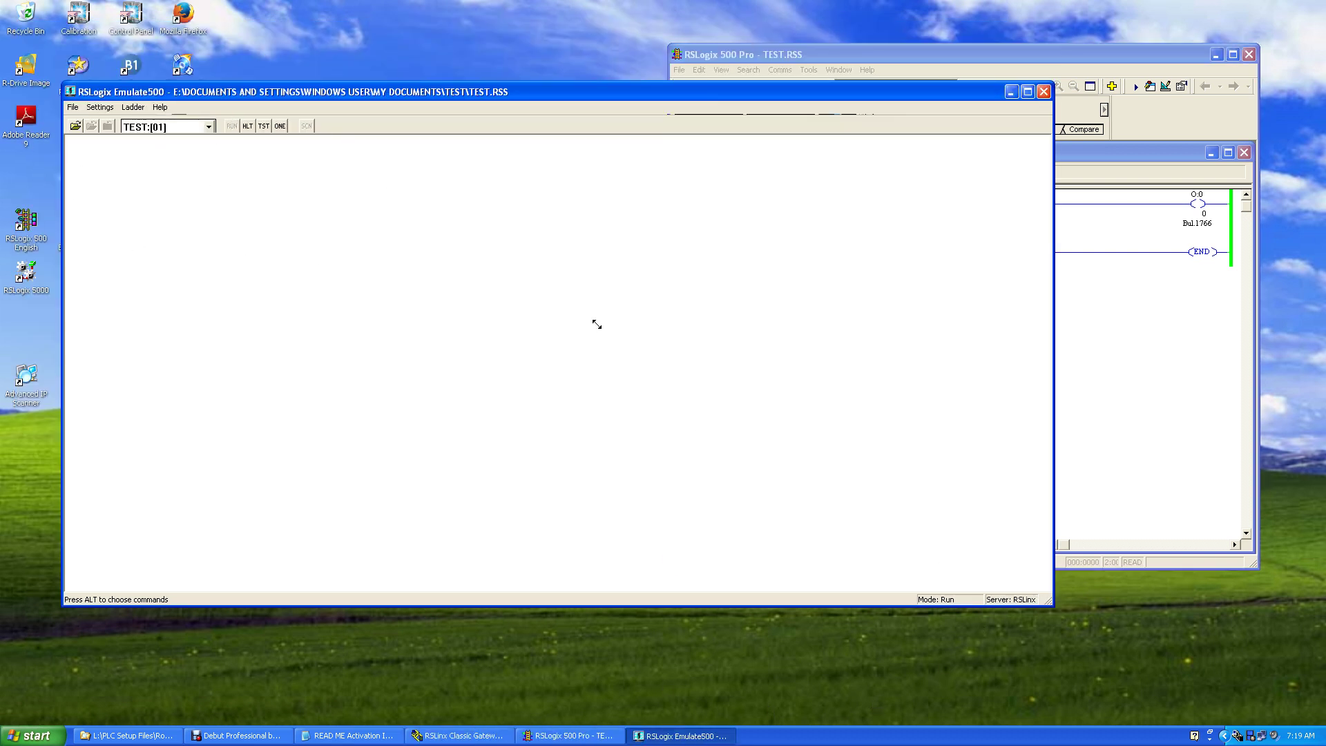
pyautogui.moveTo(407, 253); pyautogui.dragTo(400, 256)
pyautogui.moveTo(318, 90); pyautogui.dragTo(300, 37)
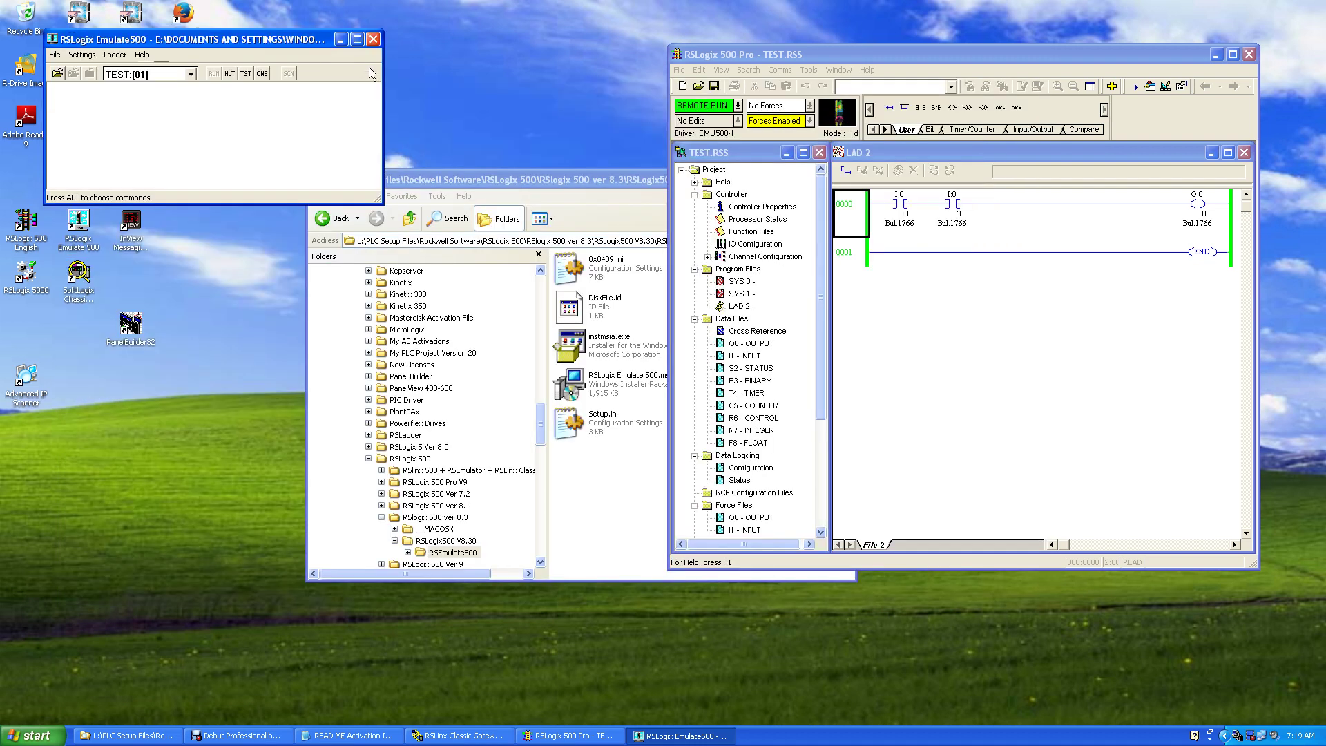
# Toggle inputs I:0/0 and I:0/3 on to energize O:0, then toggle I:0/0 back off.
pyautogui.rightClick(900, 204)
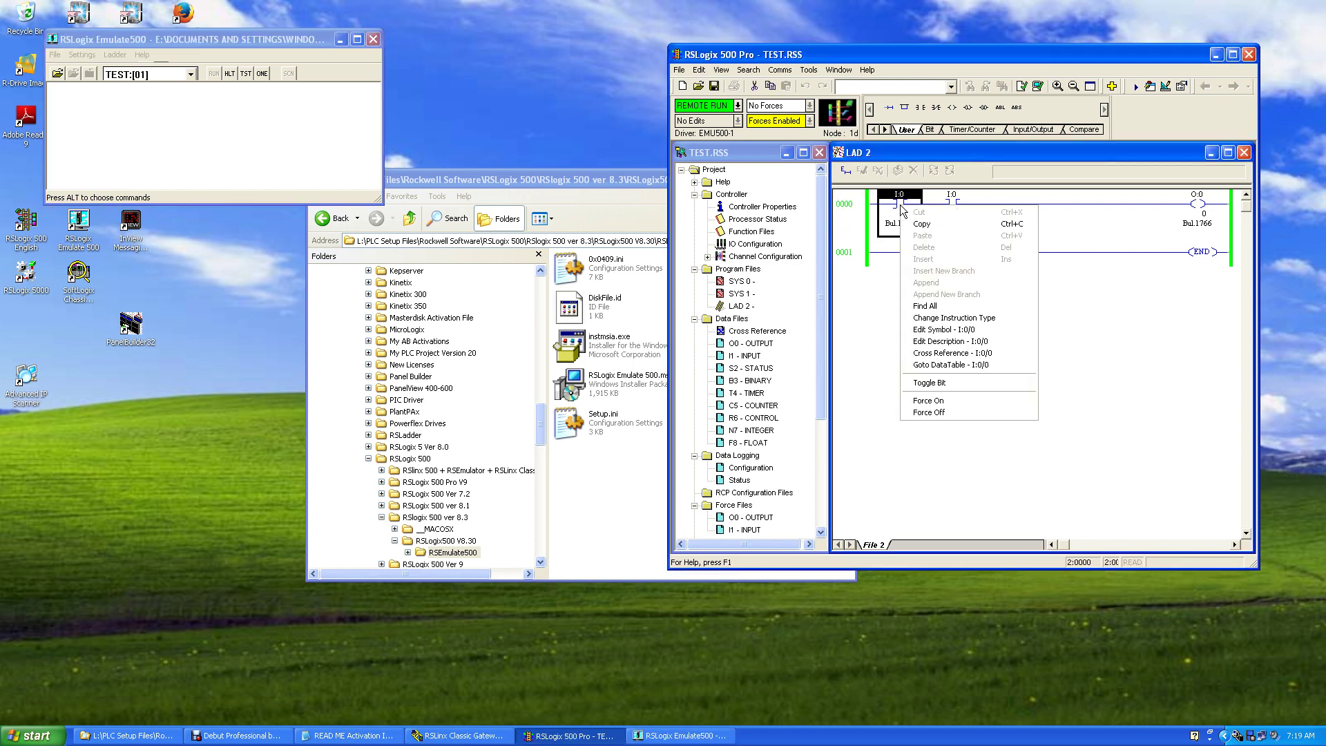
pyautogui.click(940, 384)
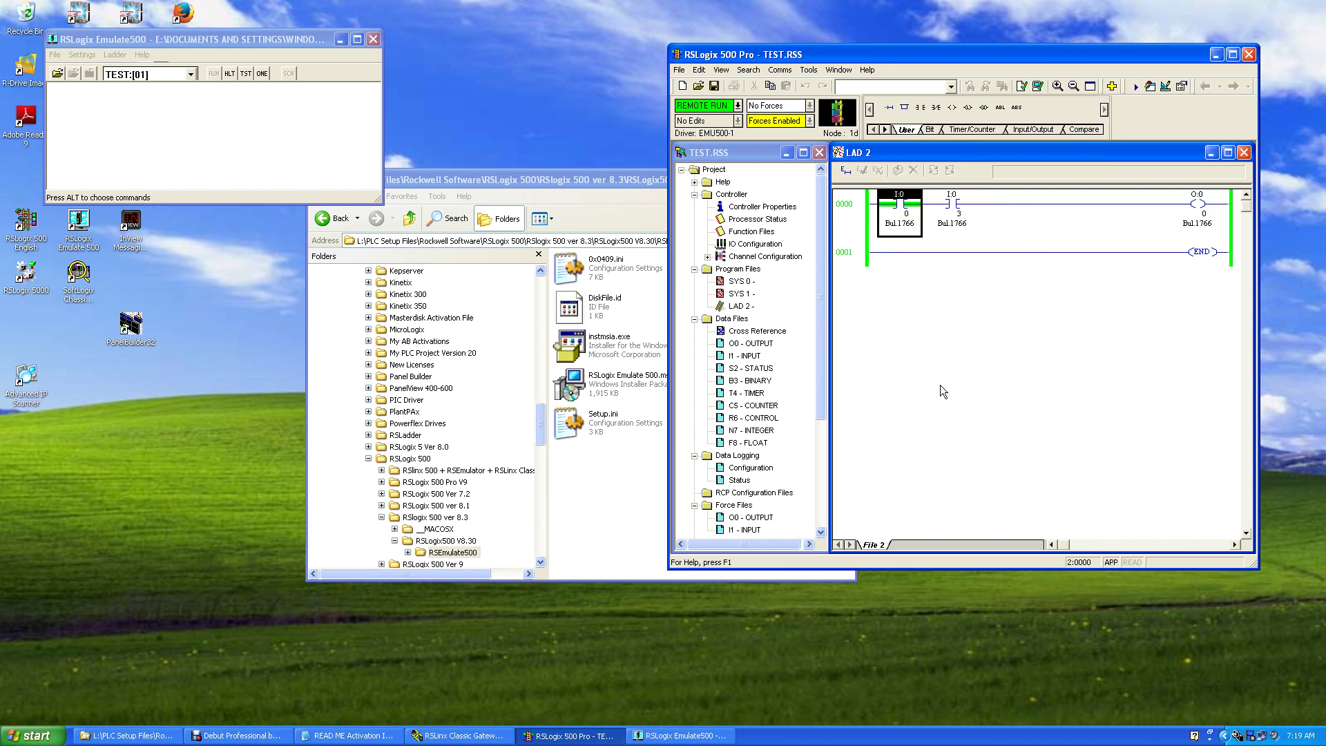
pyautogui.click(954, 205)
pyautogui.rightClick(954, 206)
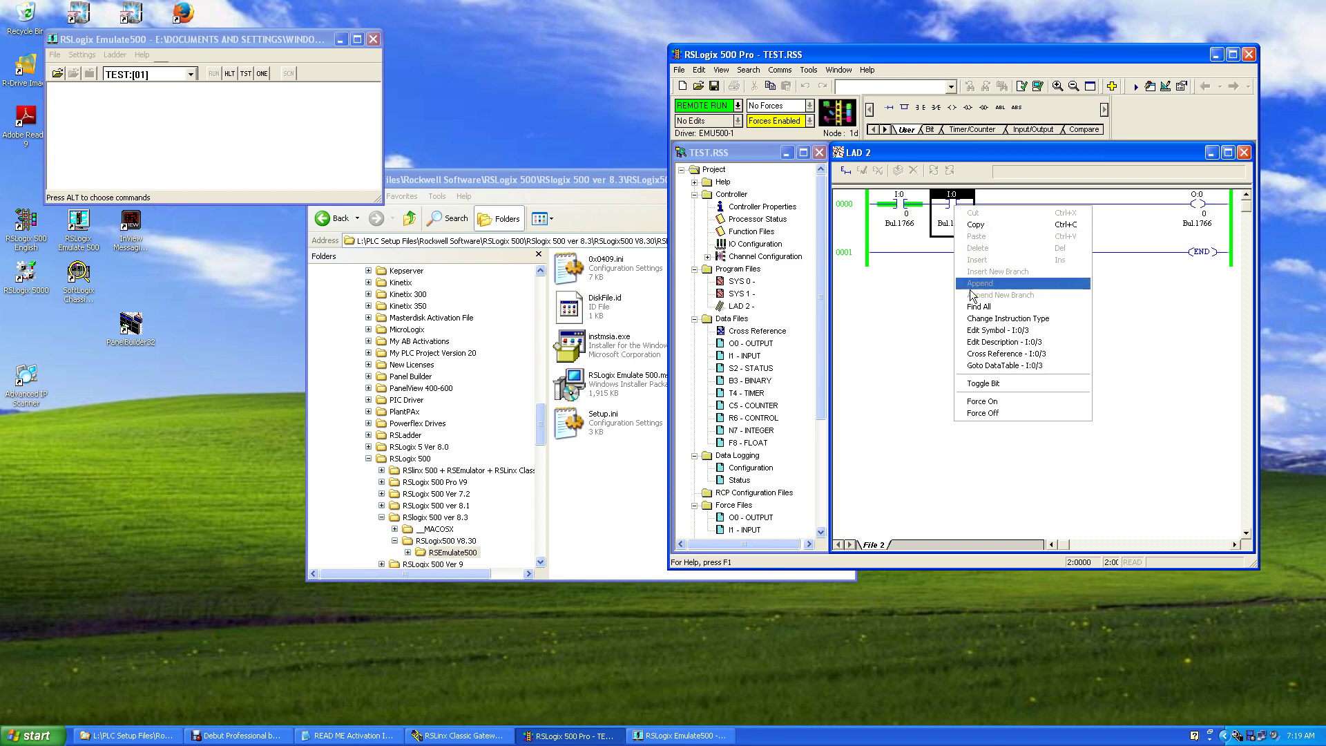
pyautogui.click(992, 389)
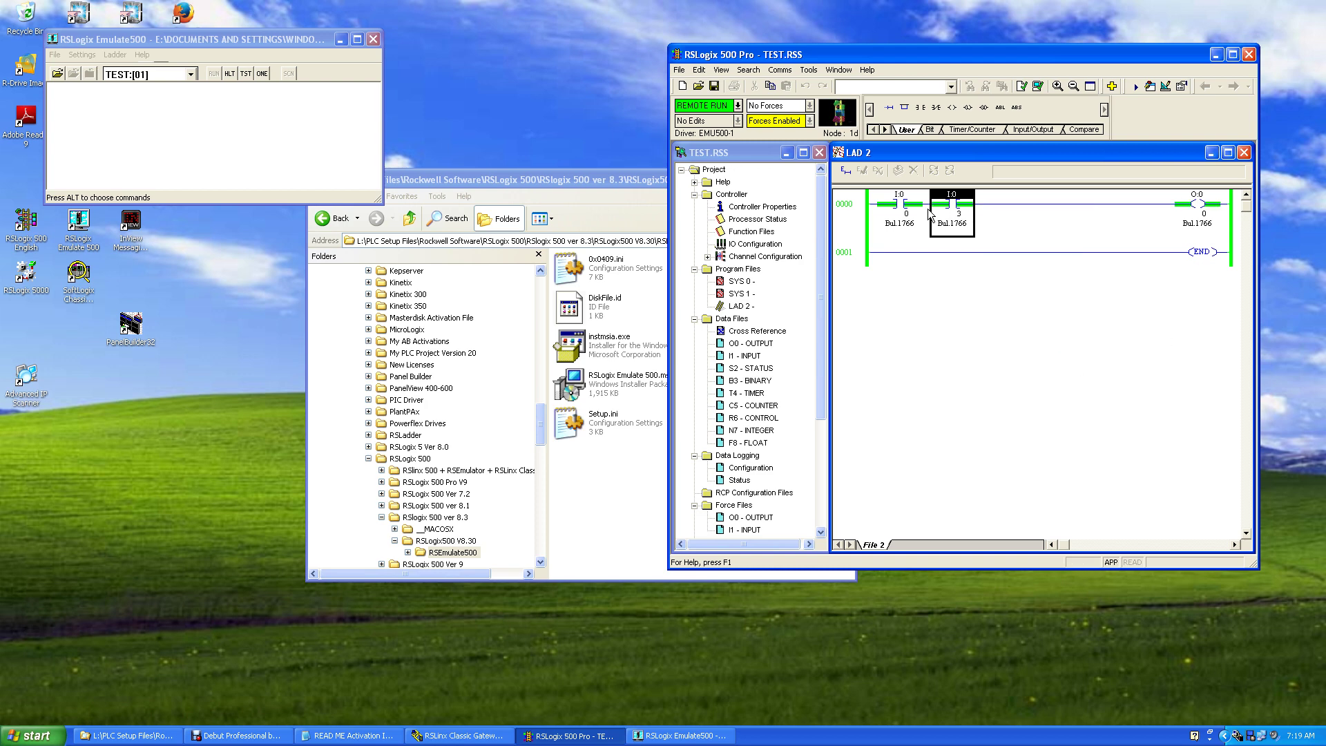
pyautogui.click(898, 204)
pyautogui.rightClick(899, 204)
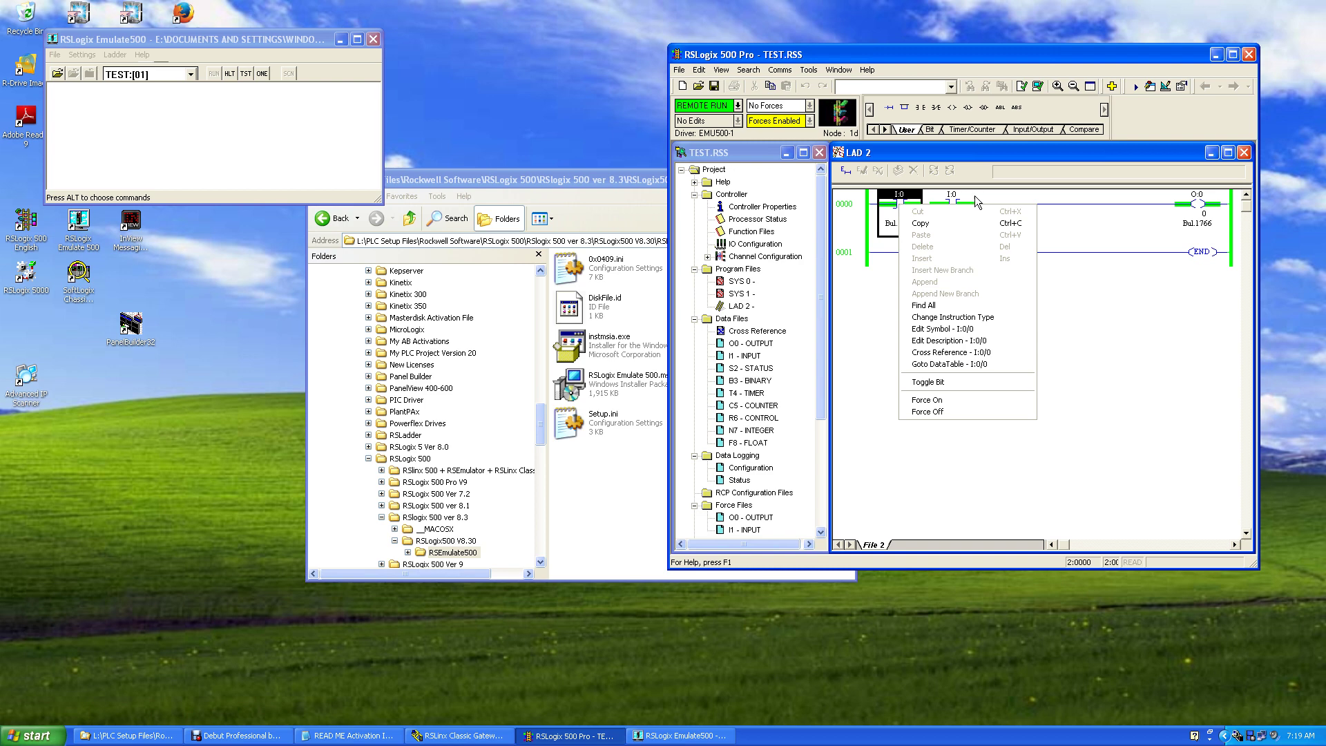
pyautogui.click(962, 382)
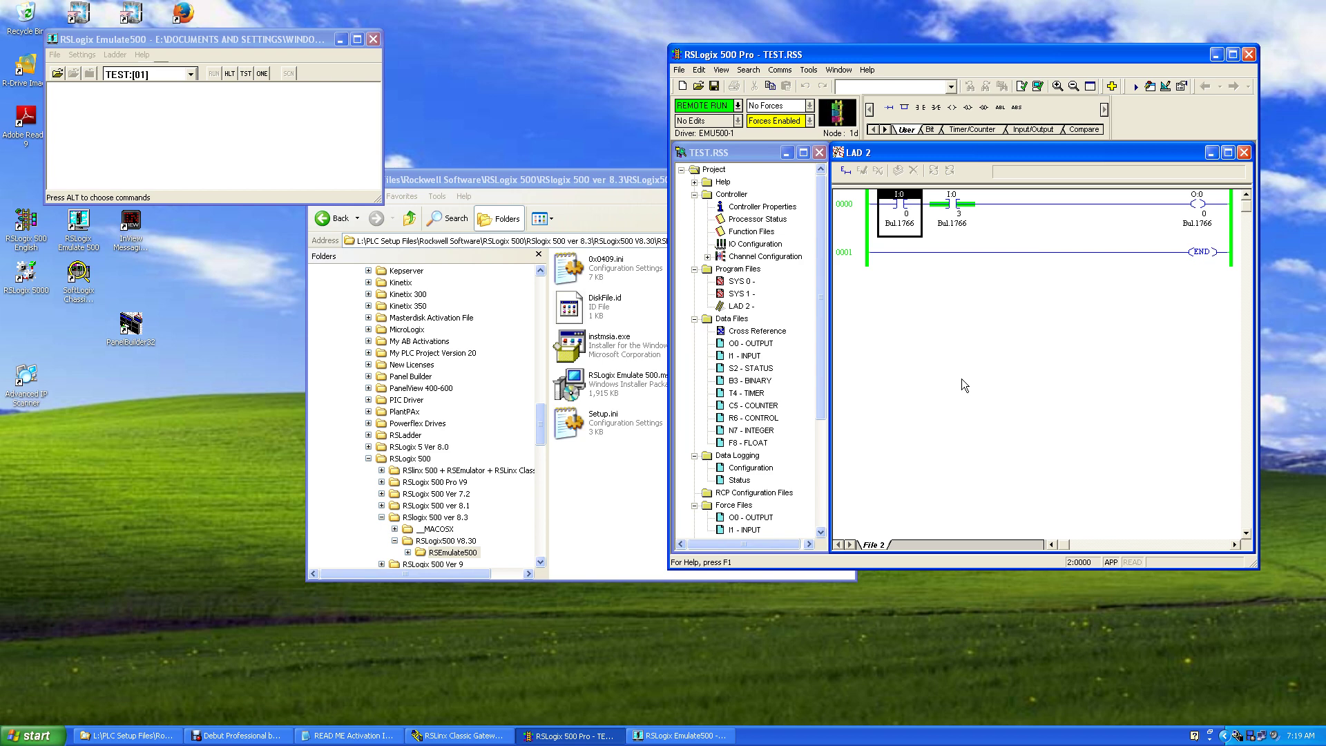
# Force output O:0 on, remove the force, then toggle I:0/0 on to energize the output.
pyautogui.rightClick(1193, 206)
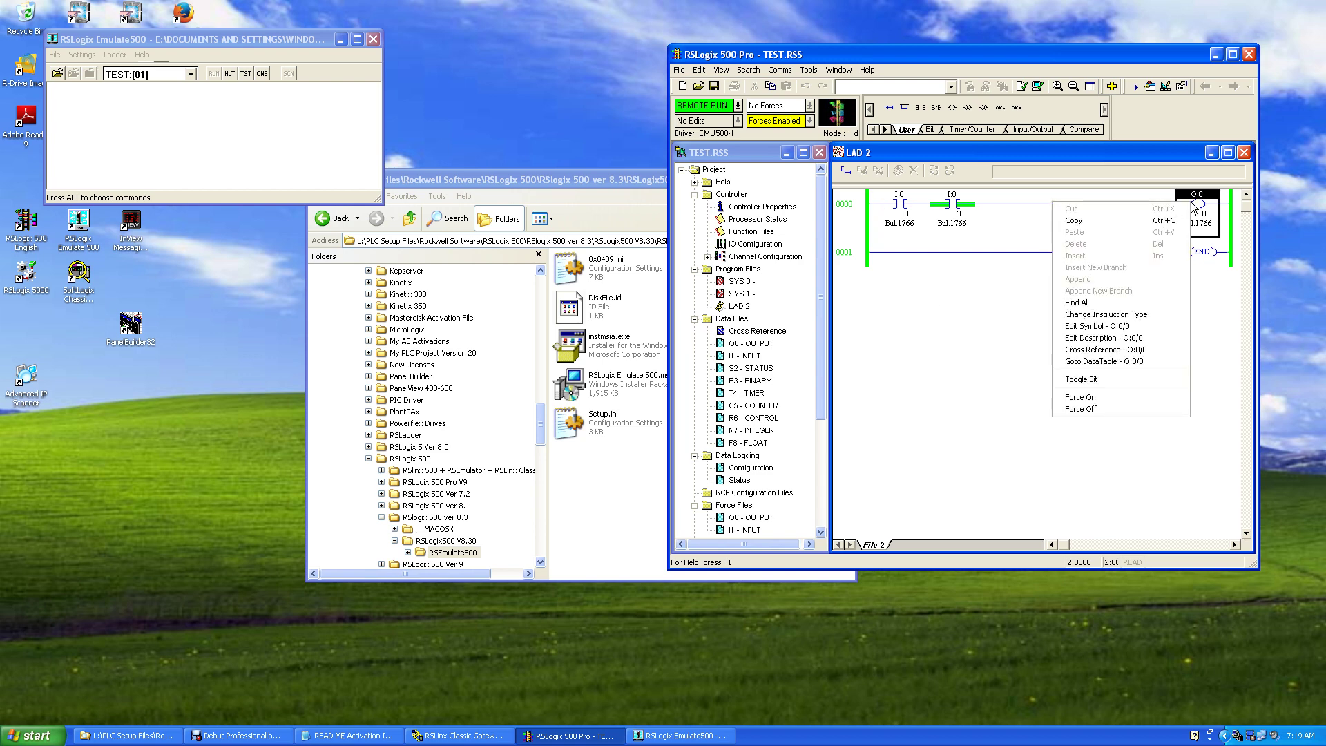
pyautogui.click(1080, 398)
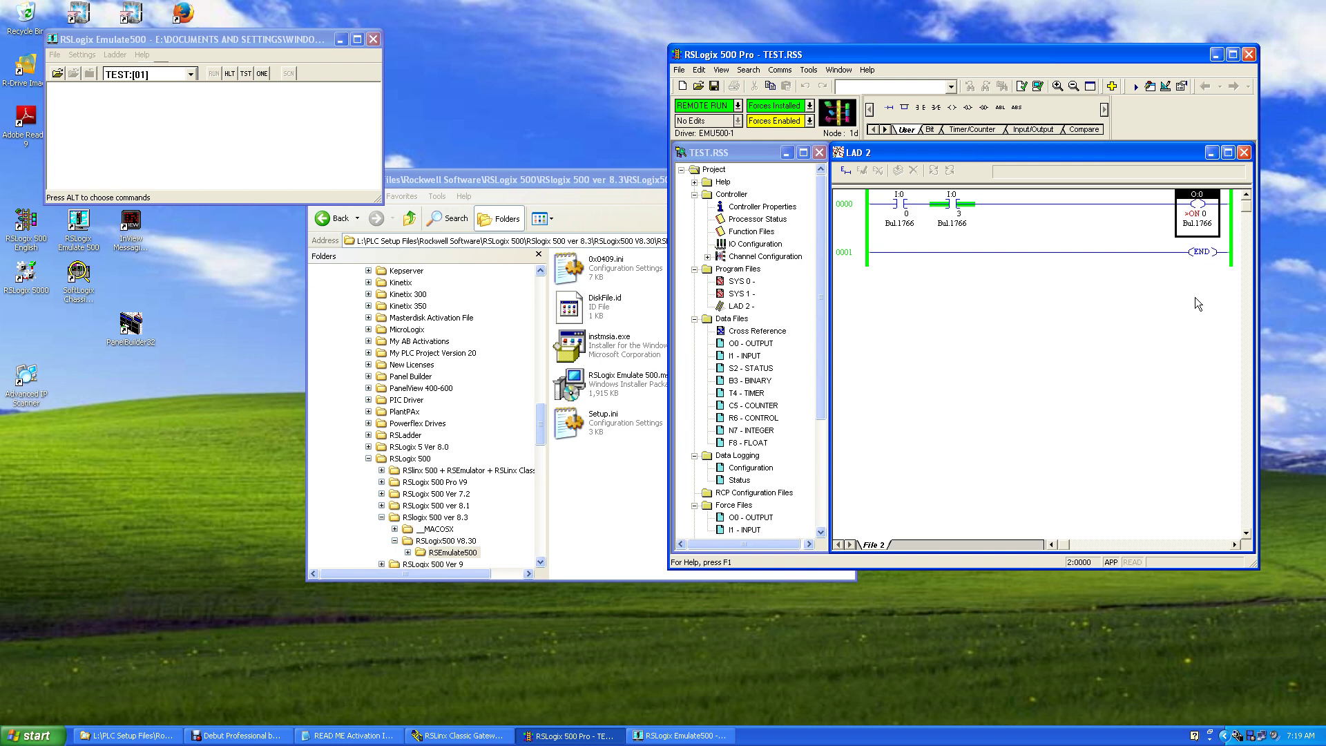
pyautogui.rightClick(1202, 210)
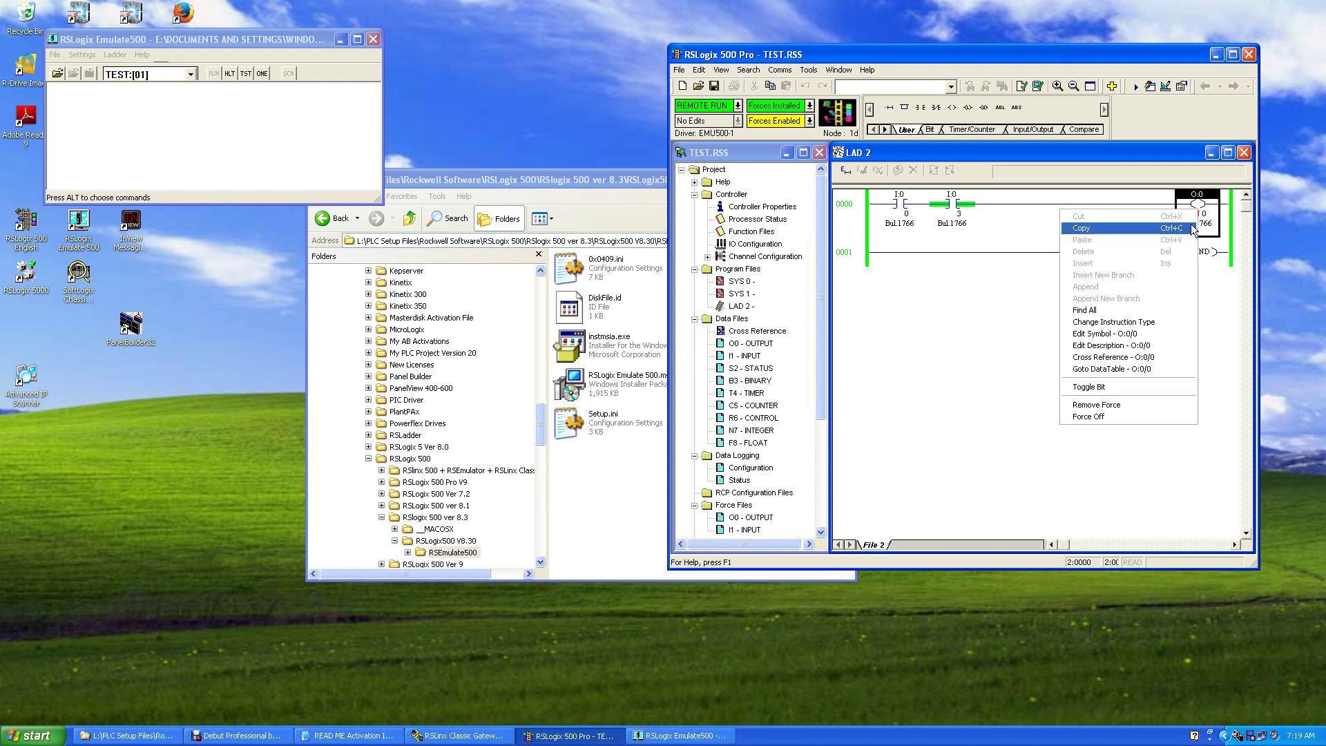
pyautogui.click(1110, 405)
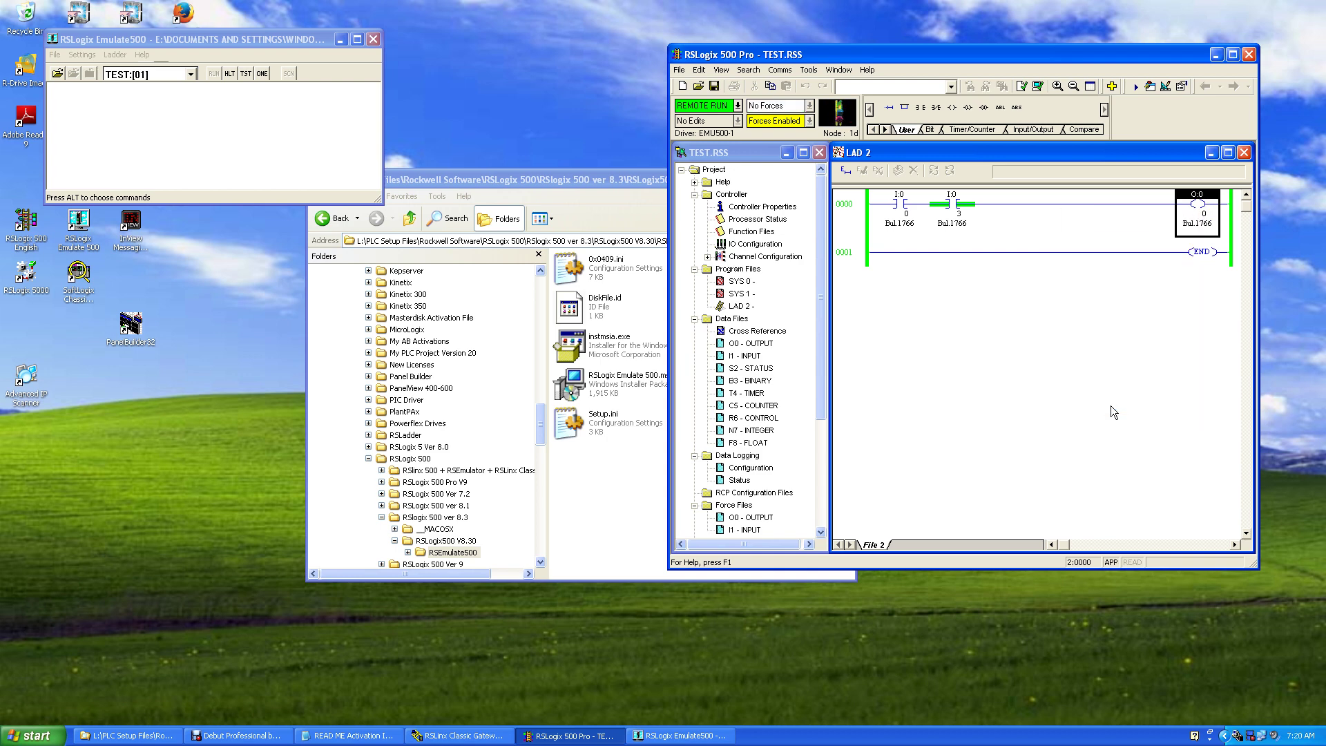
pyautogui.rightClick(901, 208)
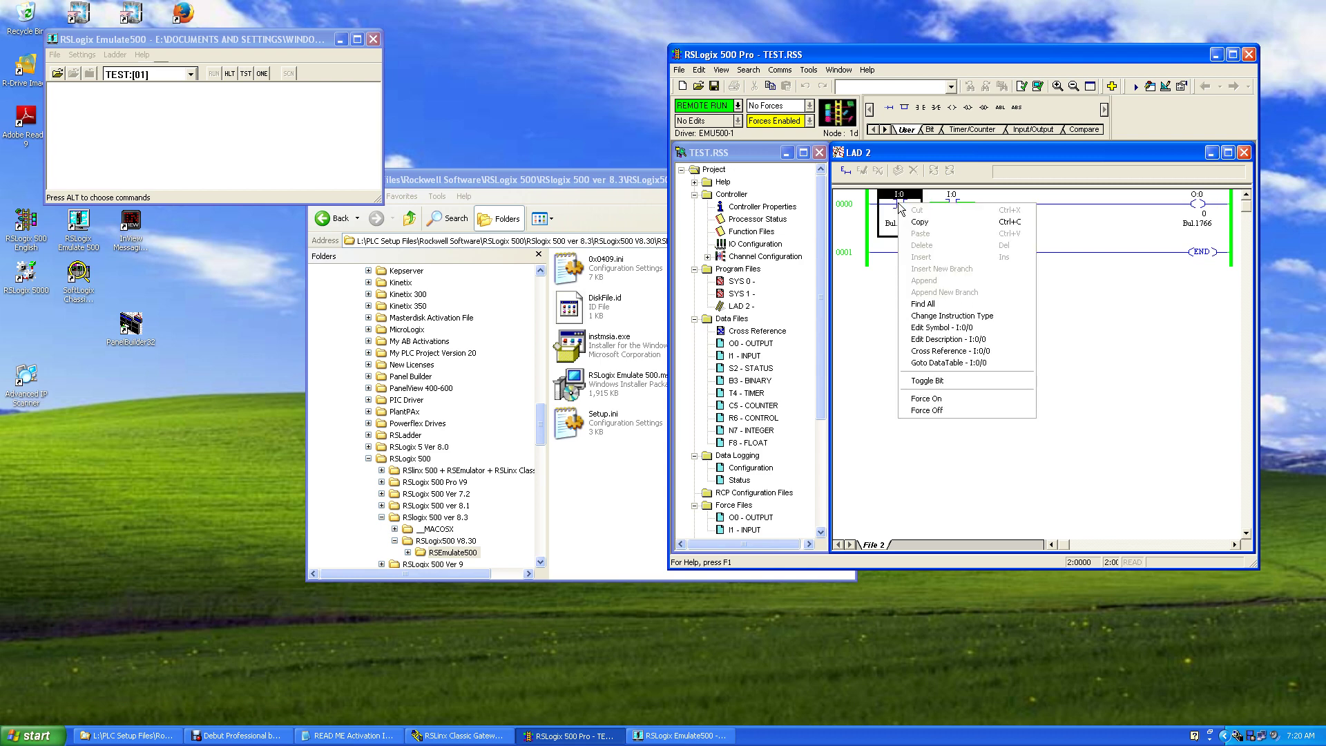
pyautogui.click(946, 380)
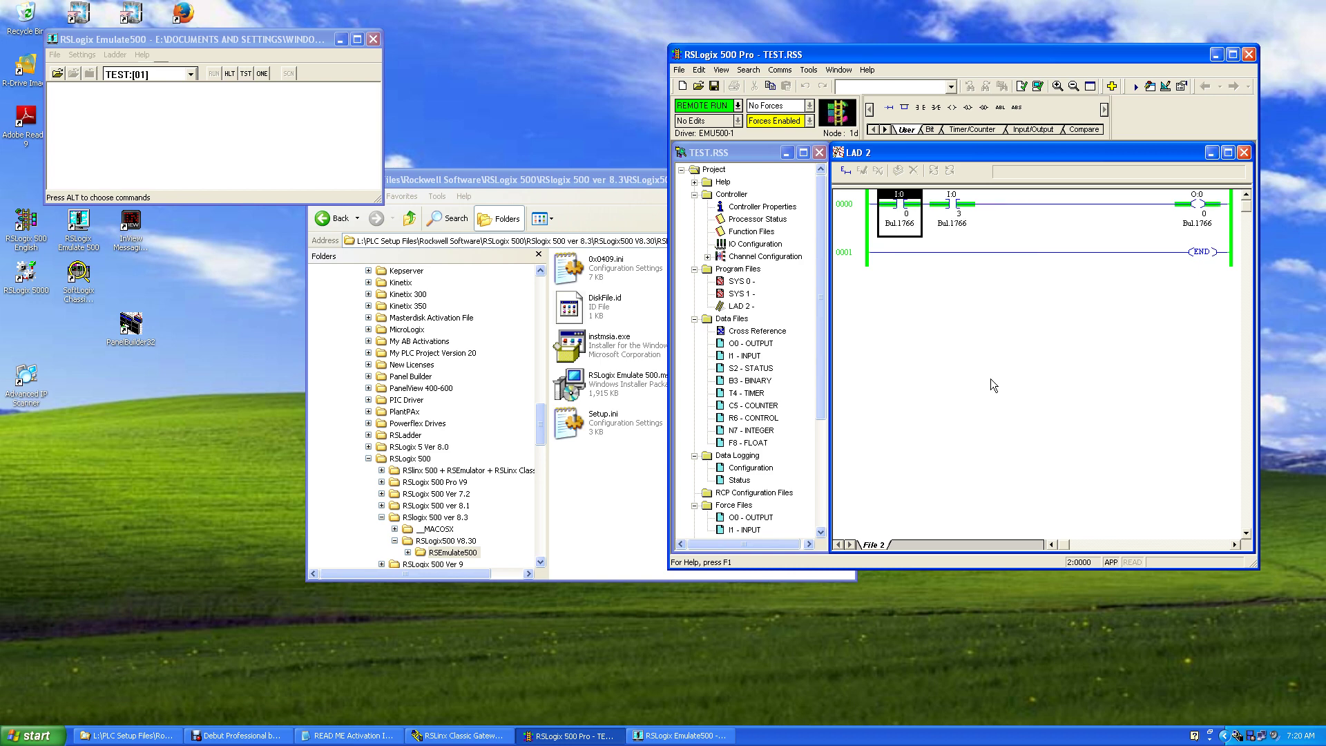